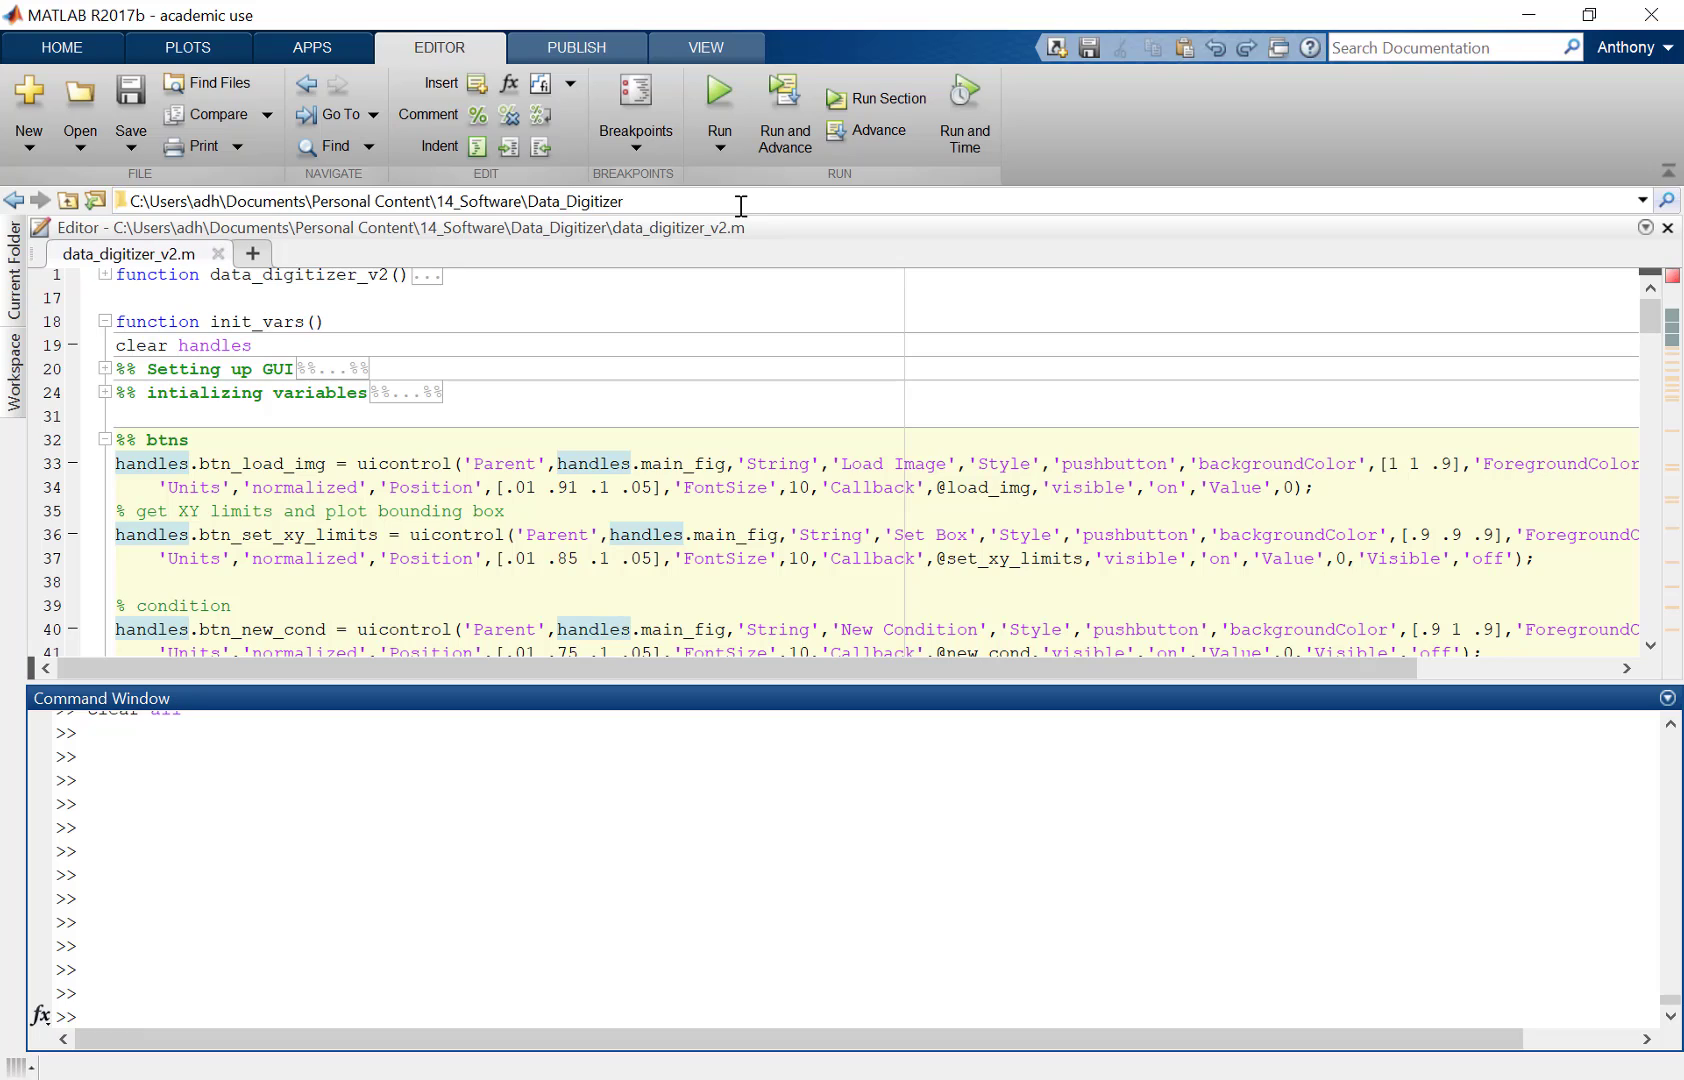
Step: Clear all workspace variables from the Command Window with clear all;
click(534, 805)
text(clear all)
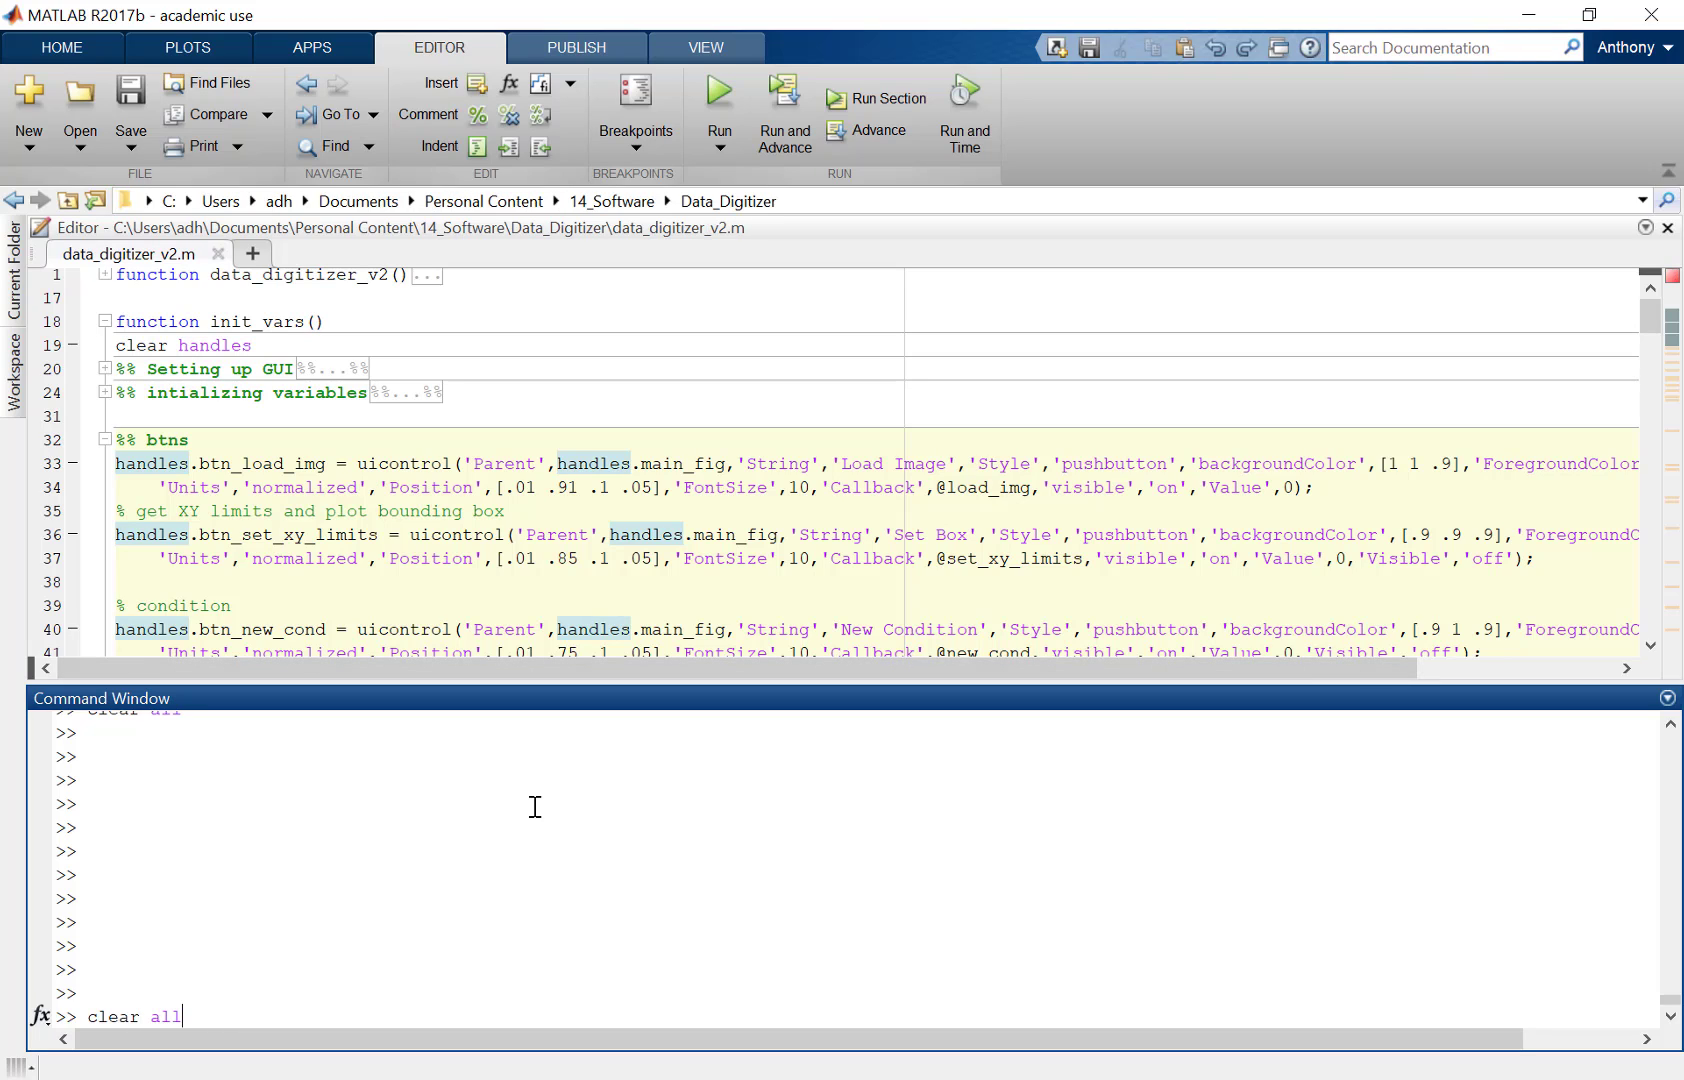
text(;)
key(Return)
Step: Run the data_digitizer_v2 script from the Command Window, picking it from the completion list
text(data)
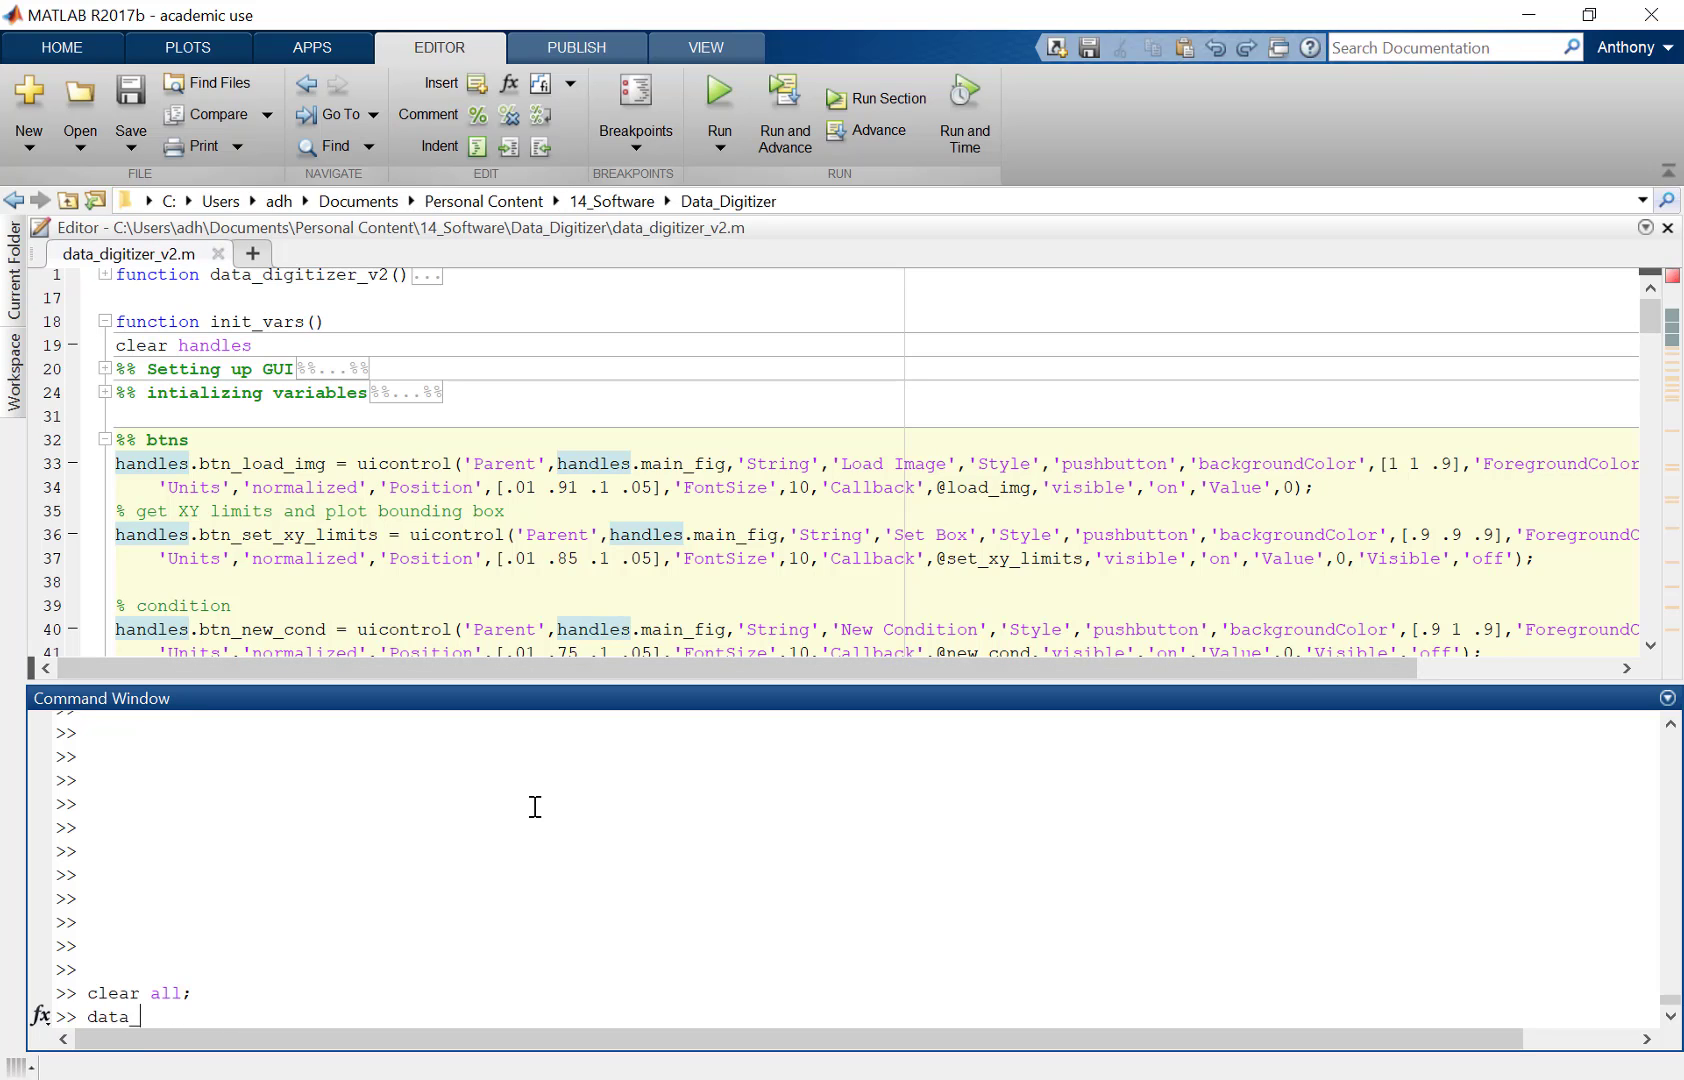
text(_d)
key(Tab)
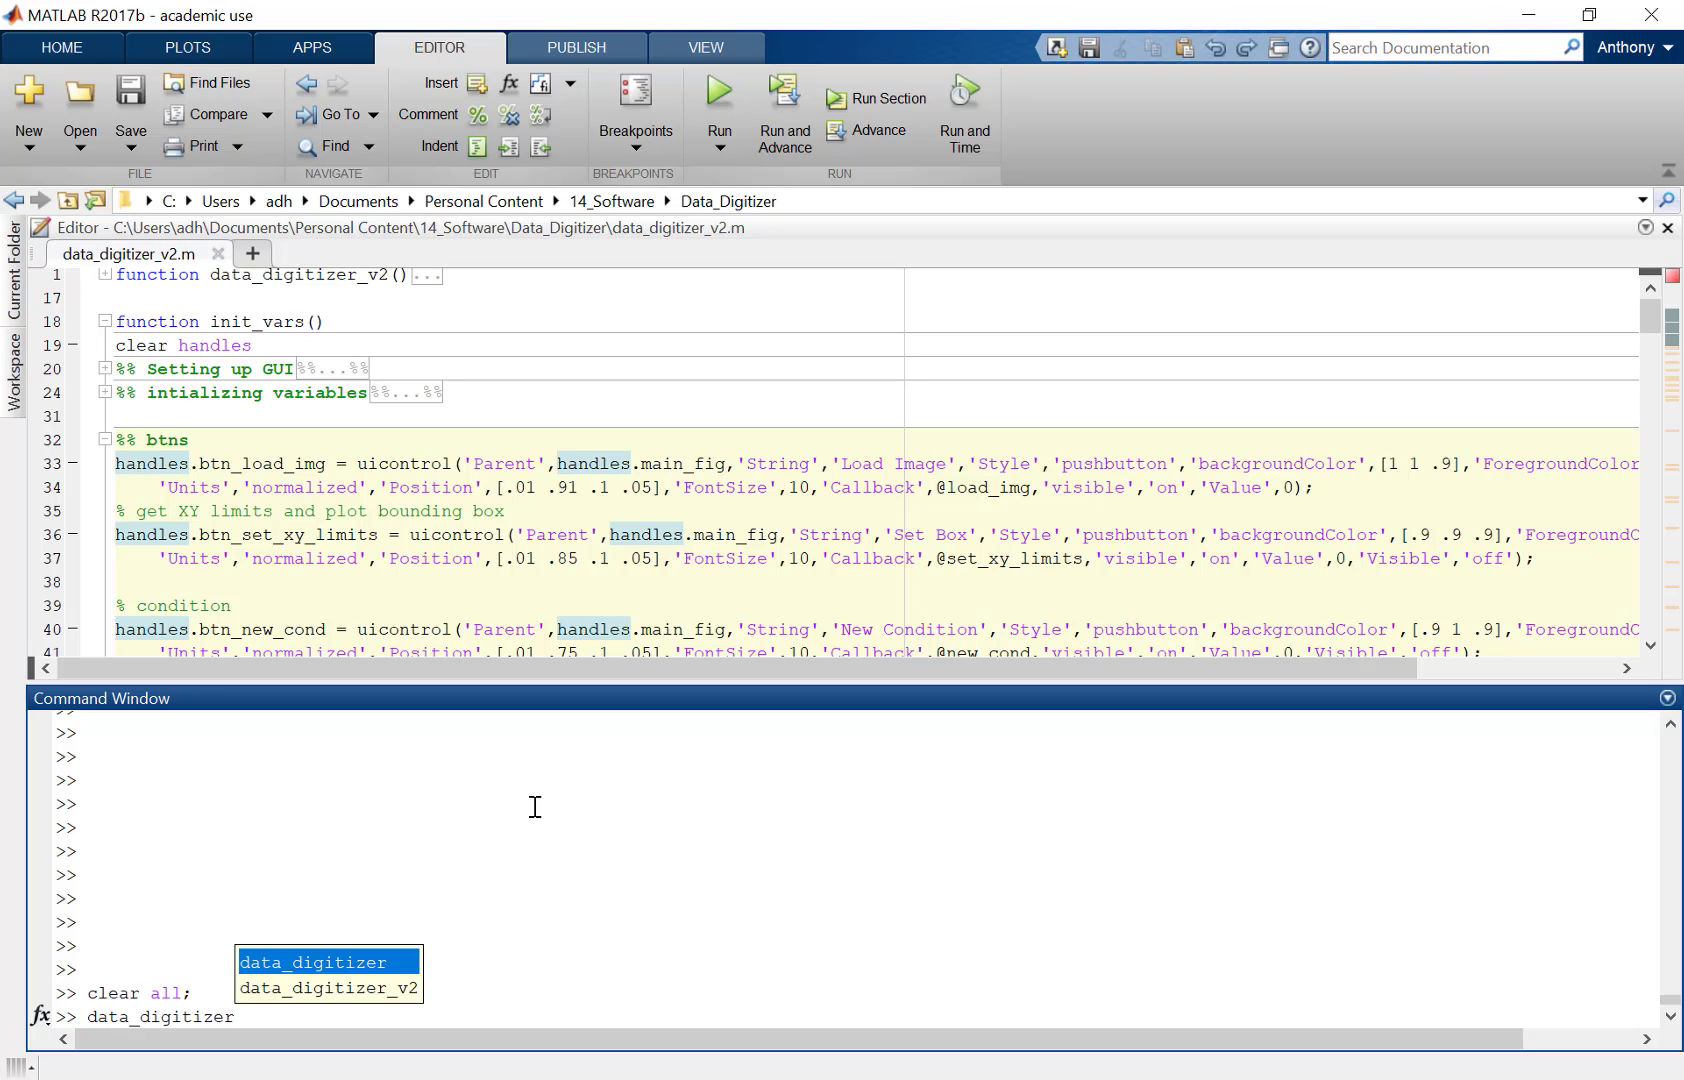
key(Down)
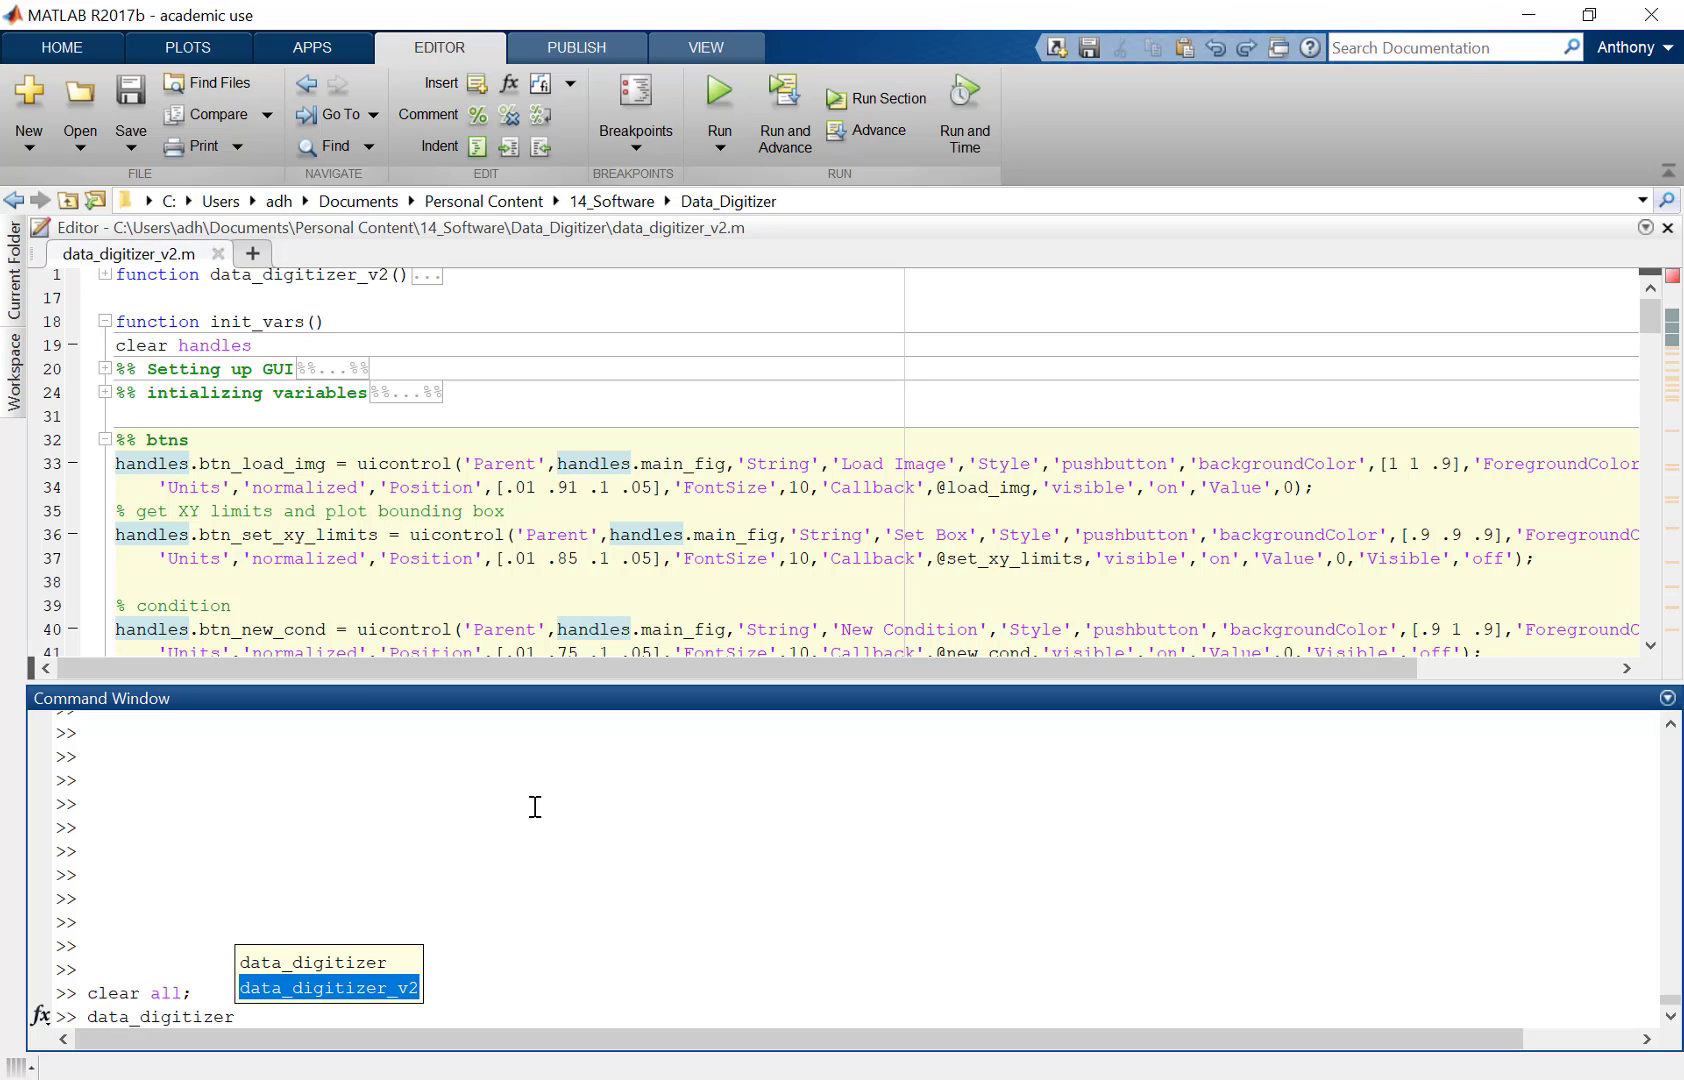
key(Return)
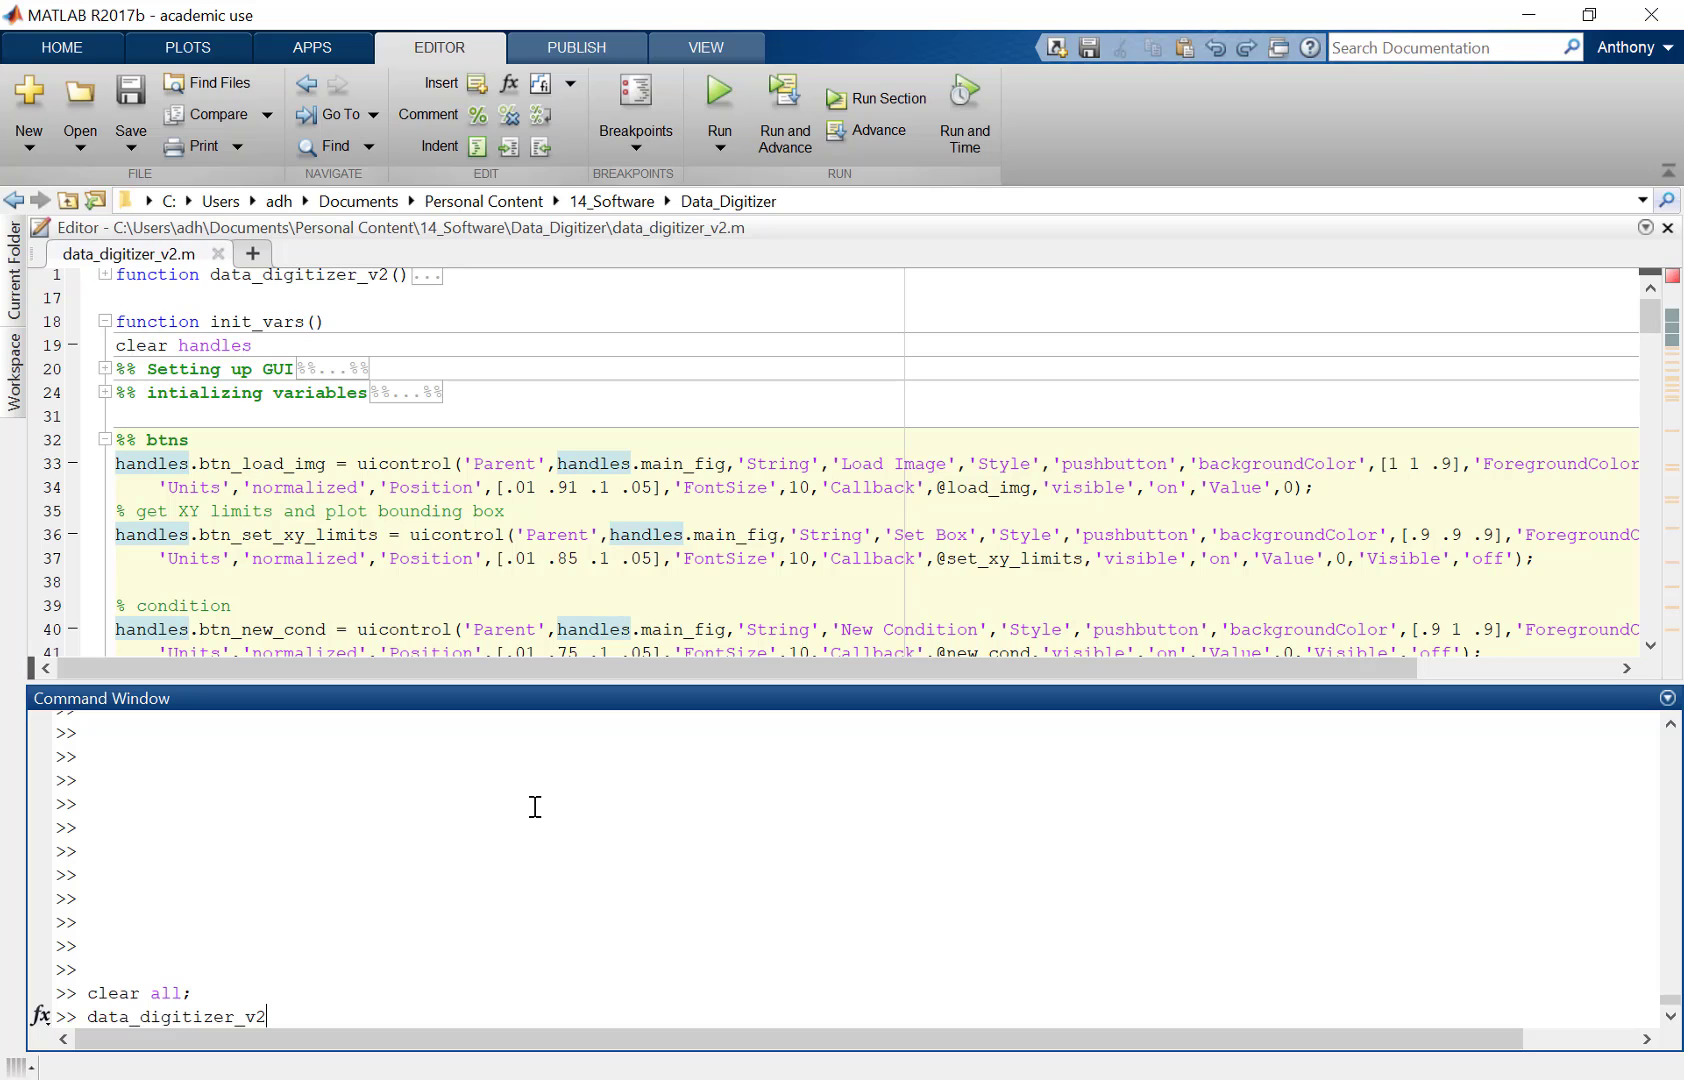
key(Return)
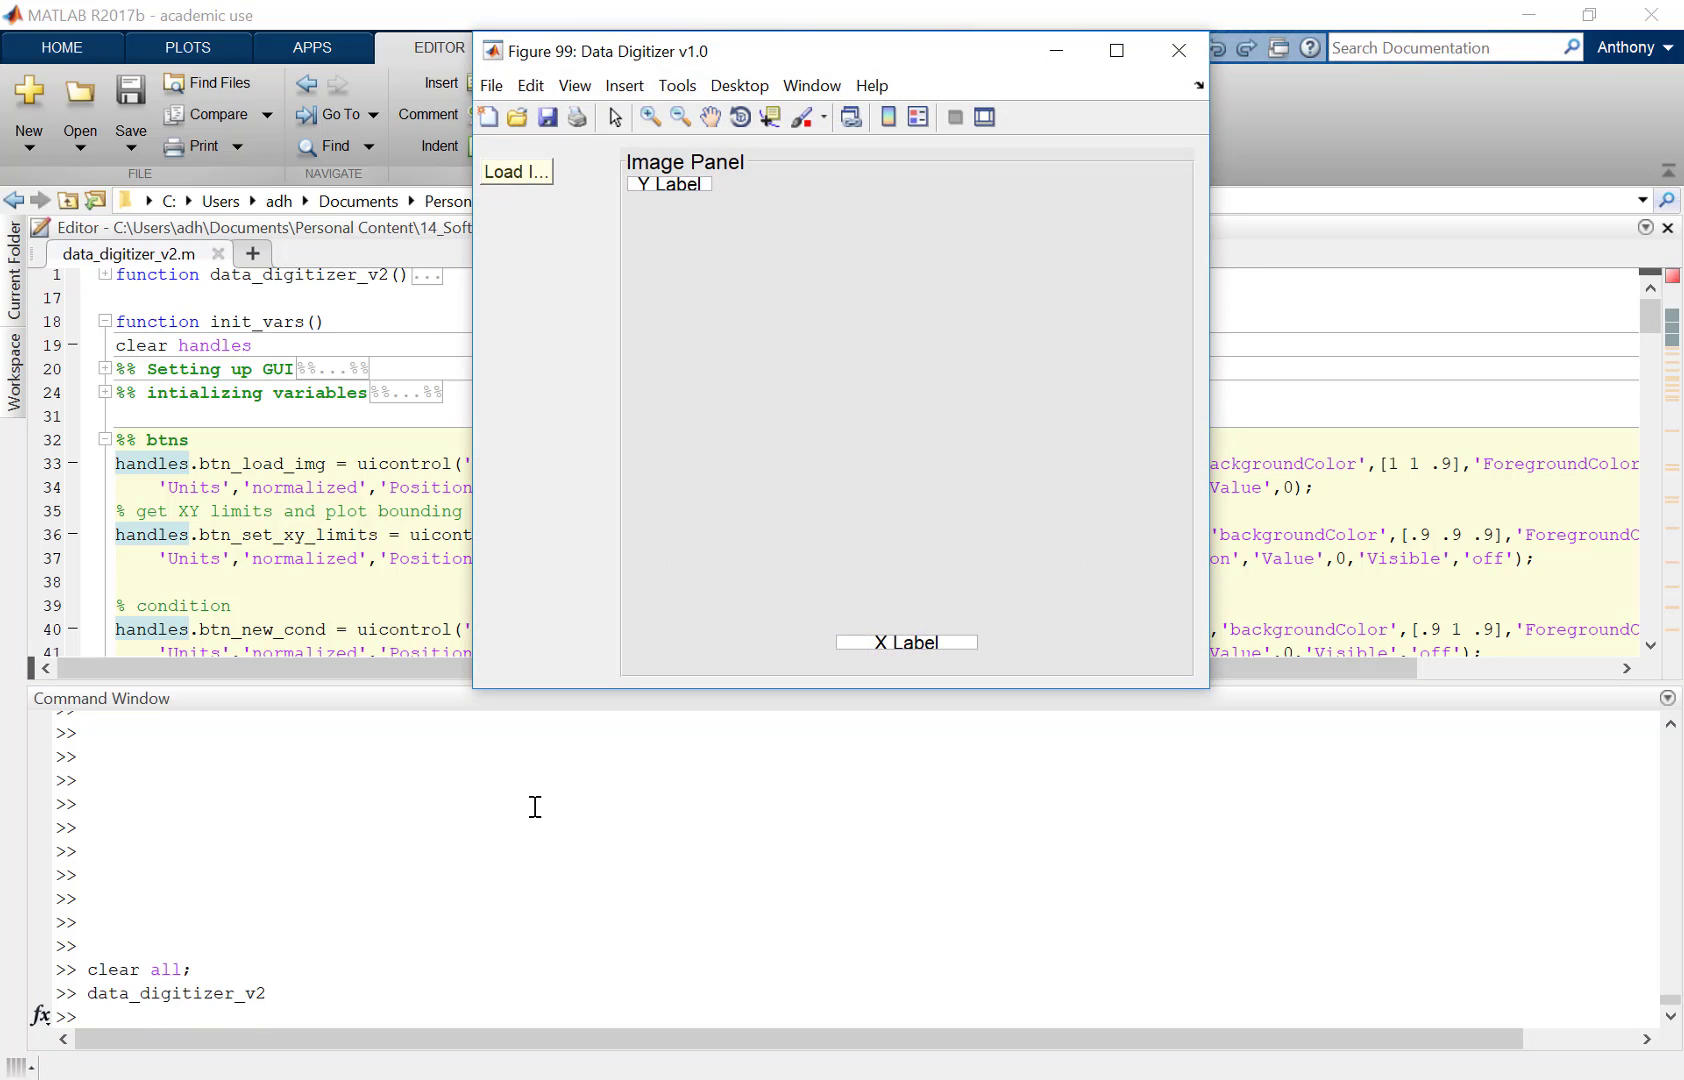
Step: Maximize the Data Digitizer window and load the image Capture.JPG from the Data_Digitizer folder
click(1117, 50)
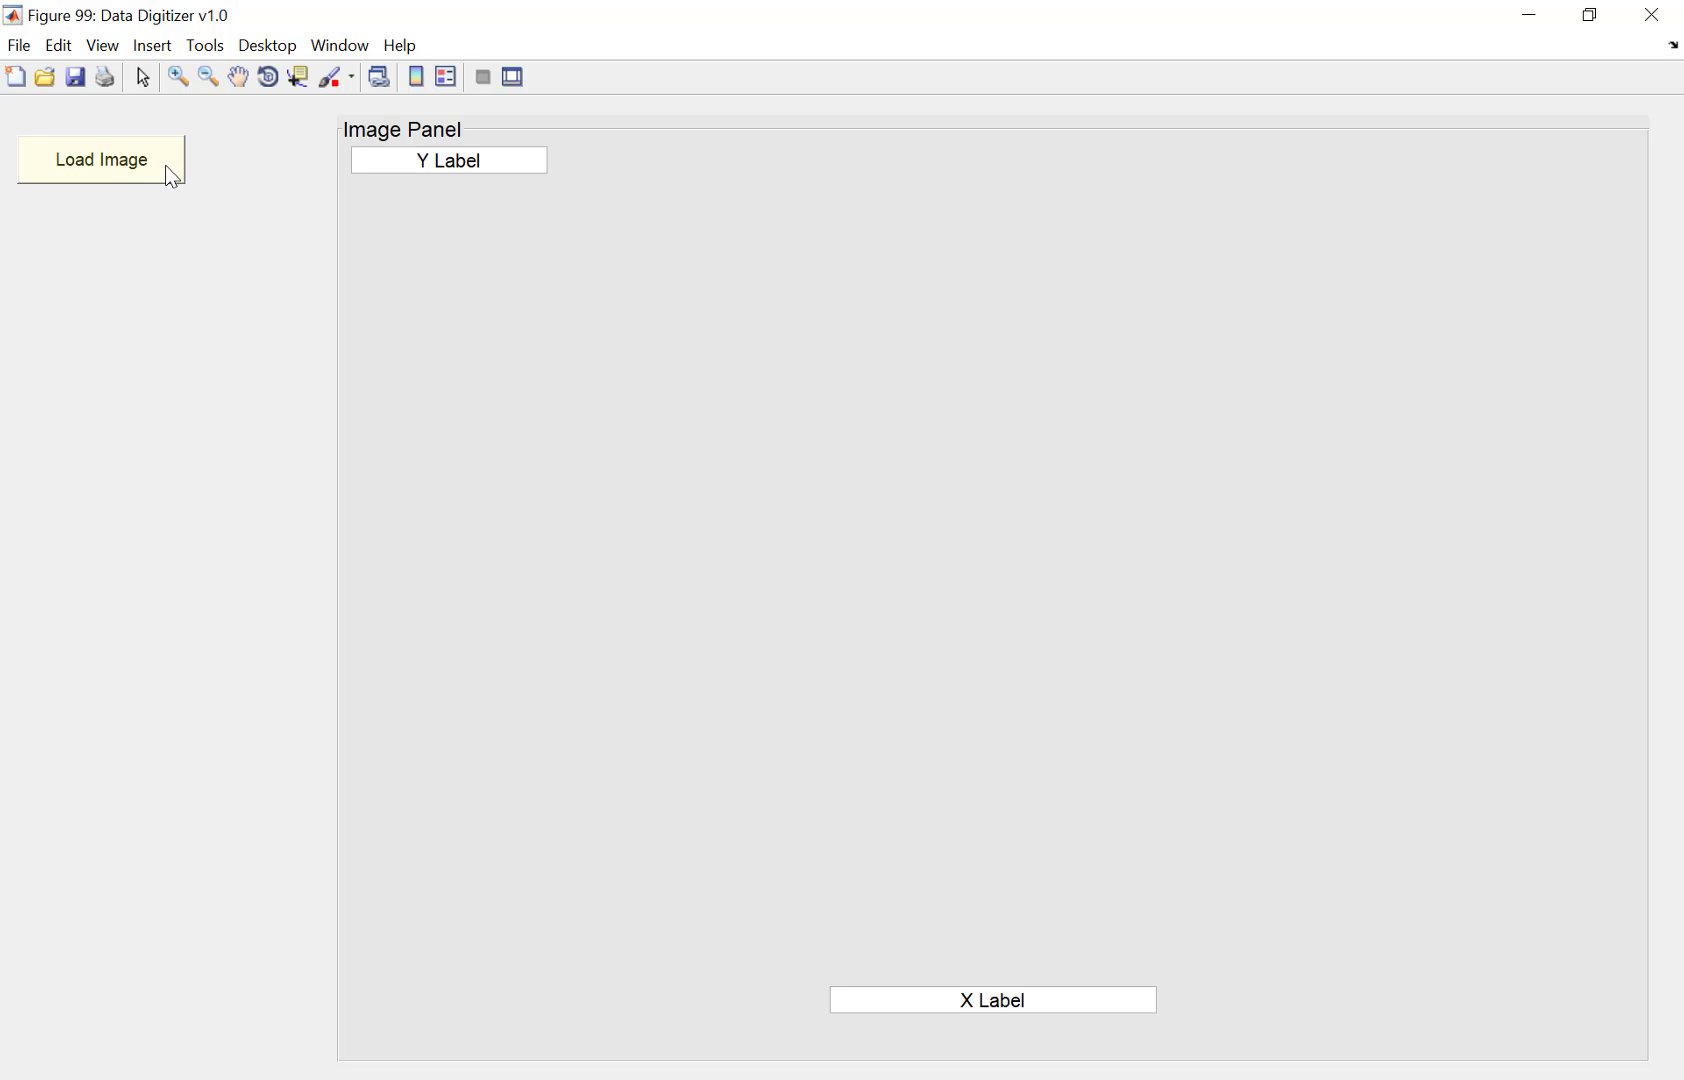
click(126, 165)
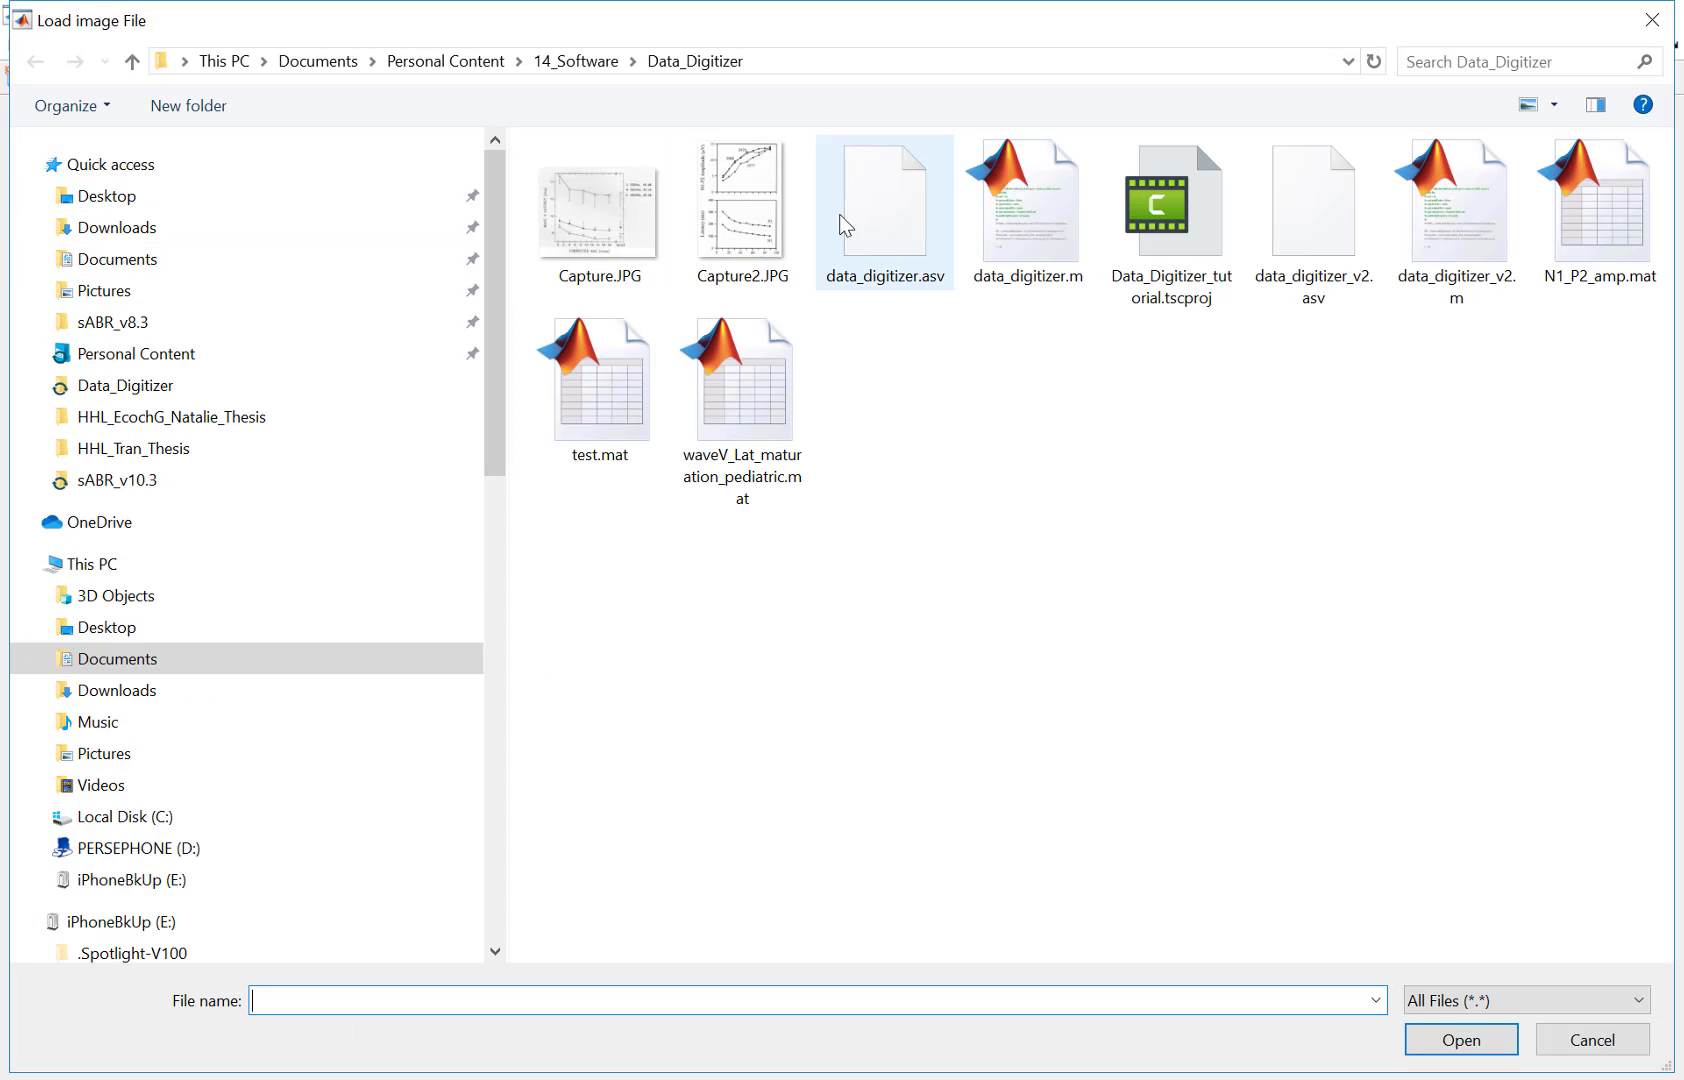
click(617, 236)
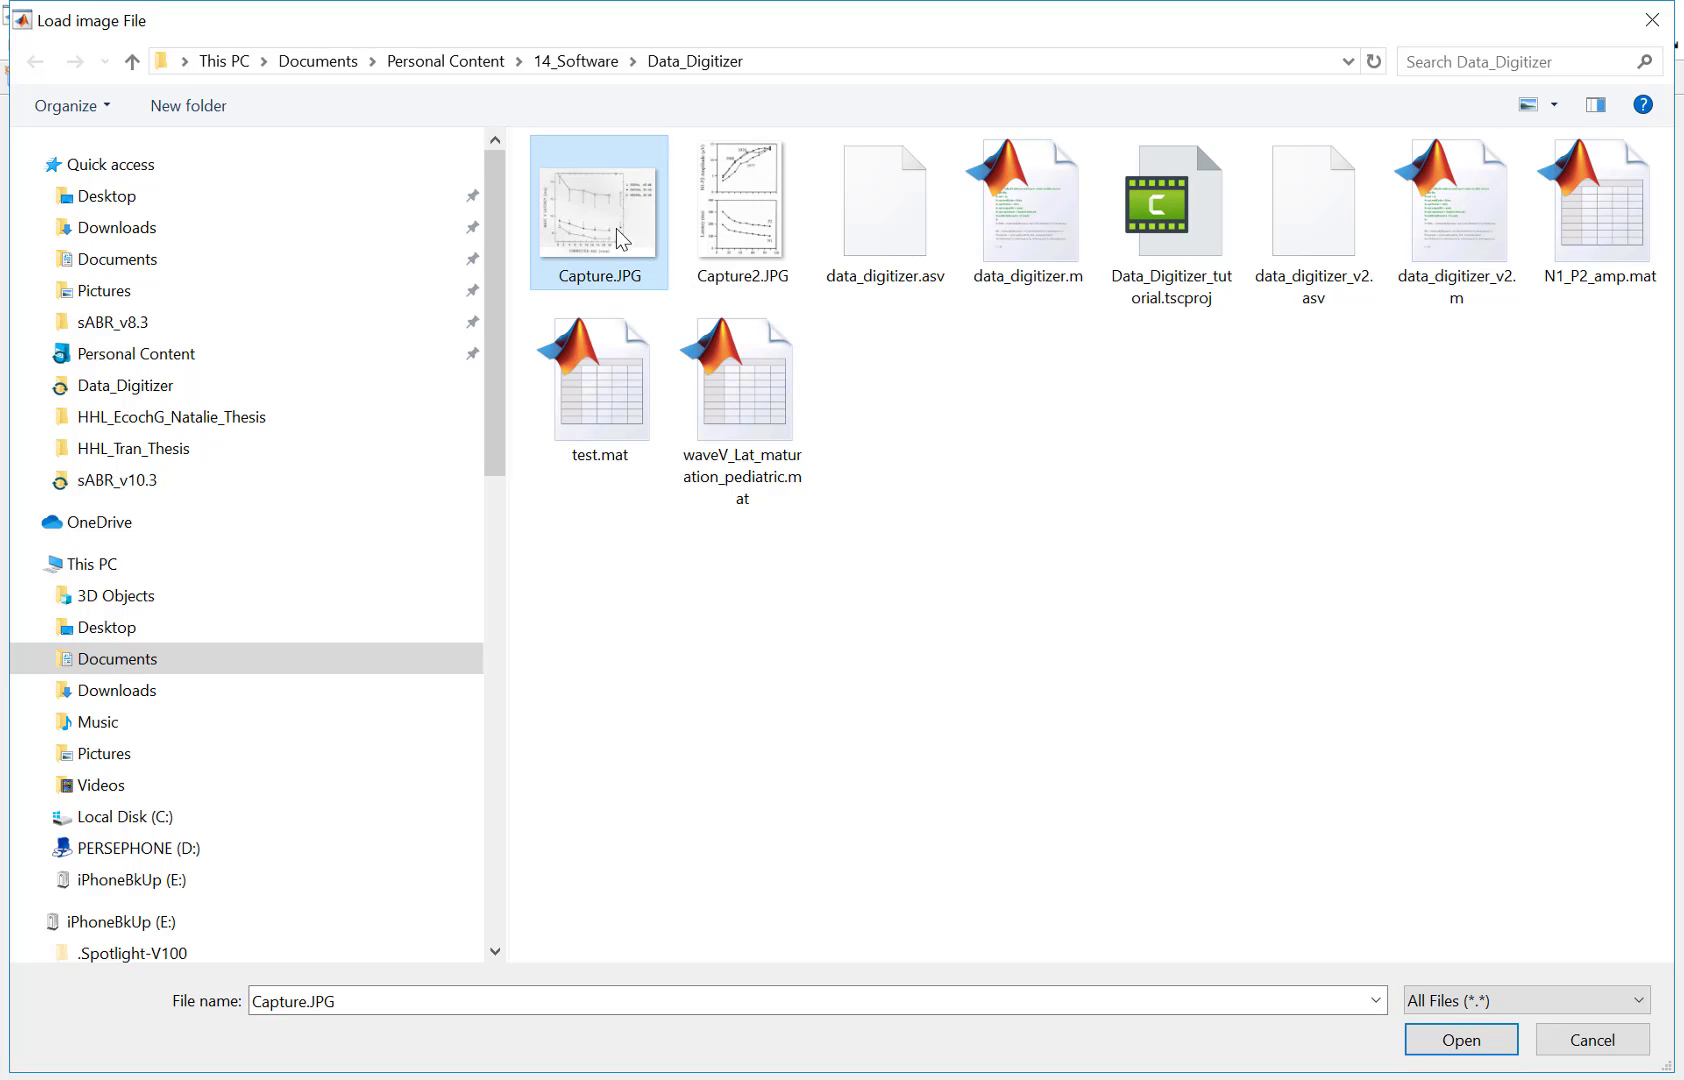
click(1460, 1045)
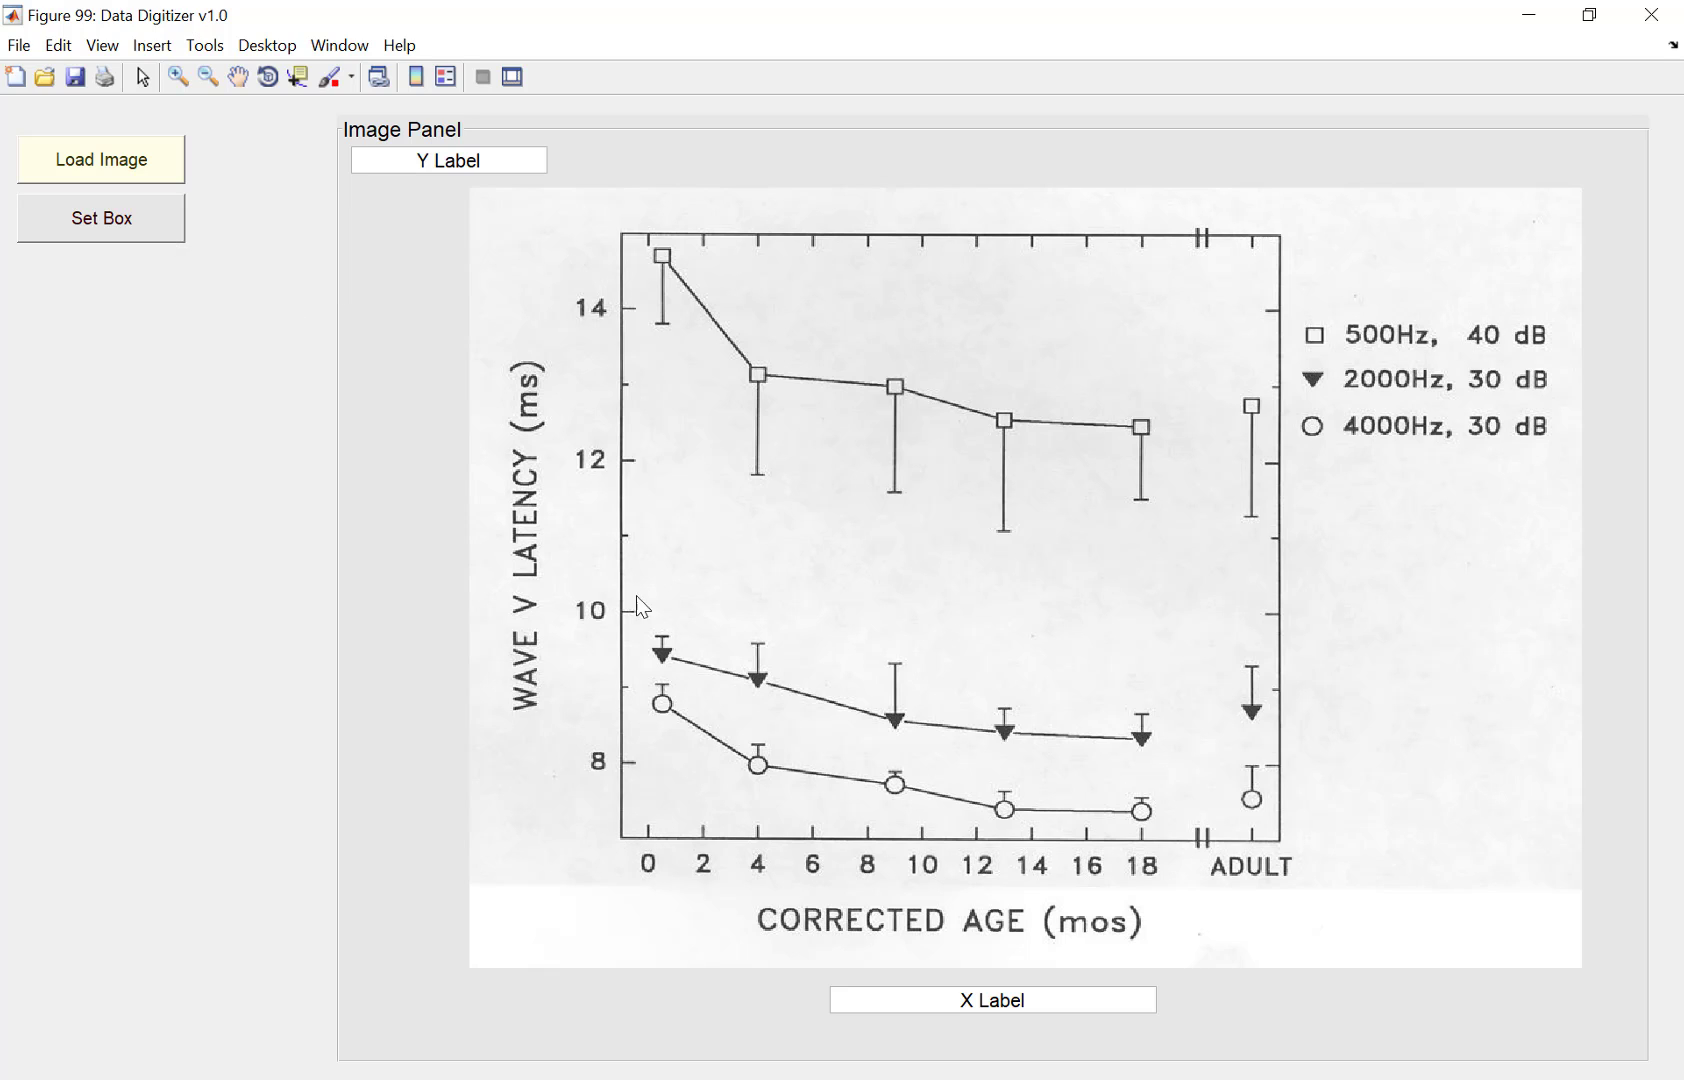
Step: Set the bounding box from the 0 months / 8 ms corner to the 14 ms gridline on the plot
click(127, 234)
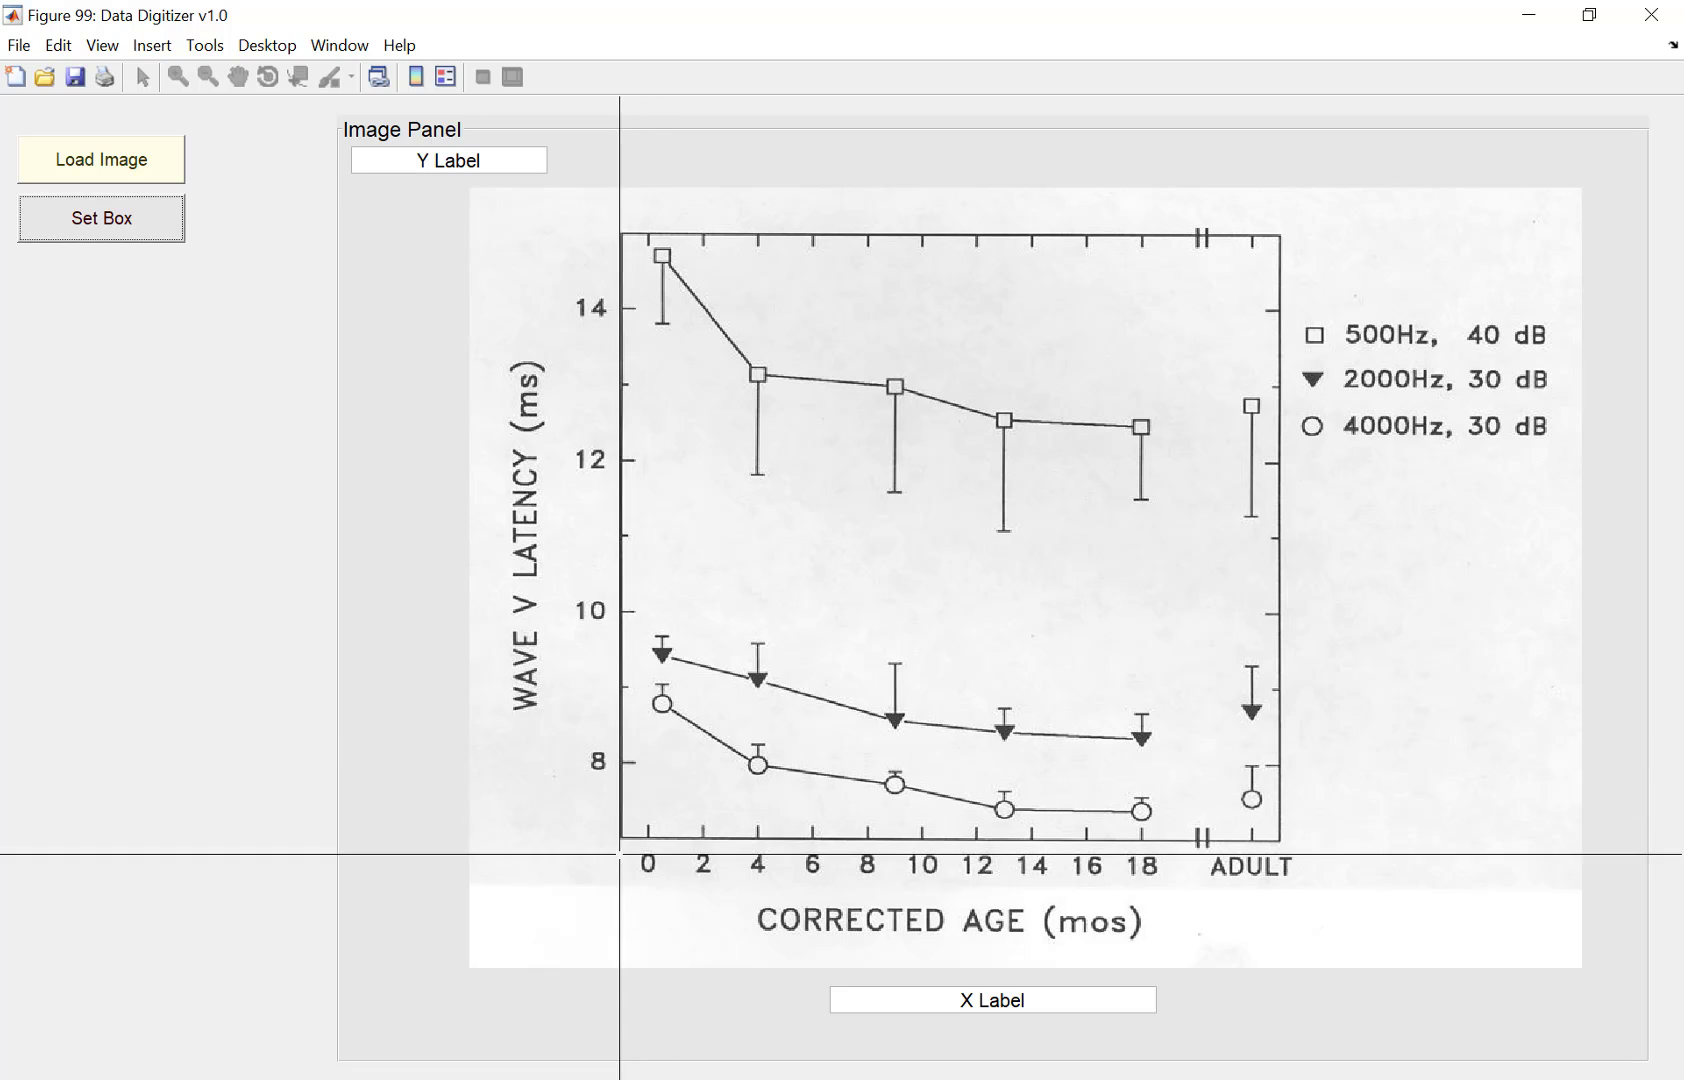
click(648, 762)
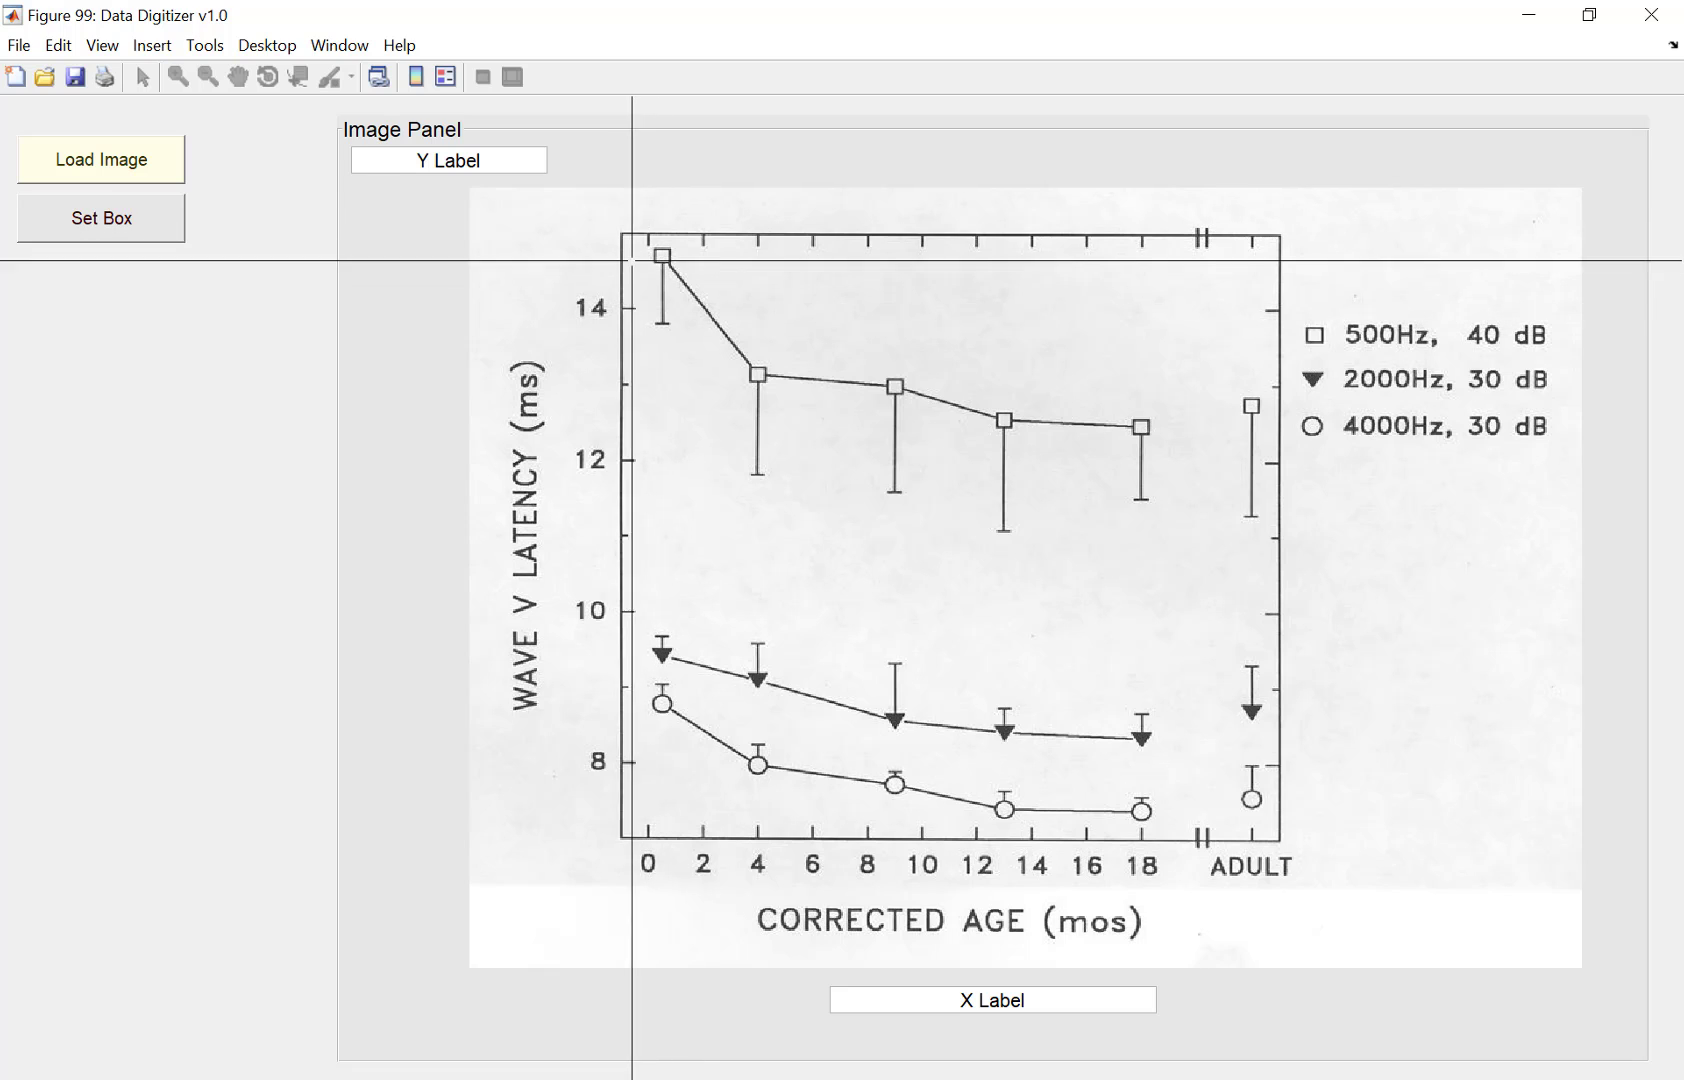
click(649, 308)
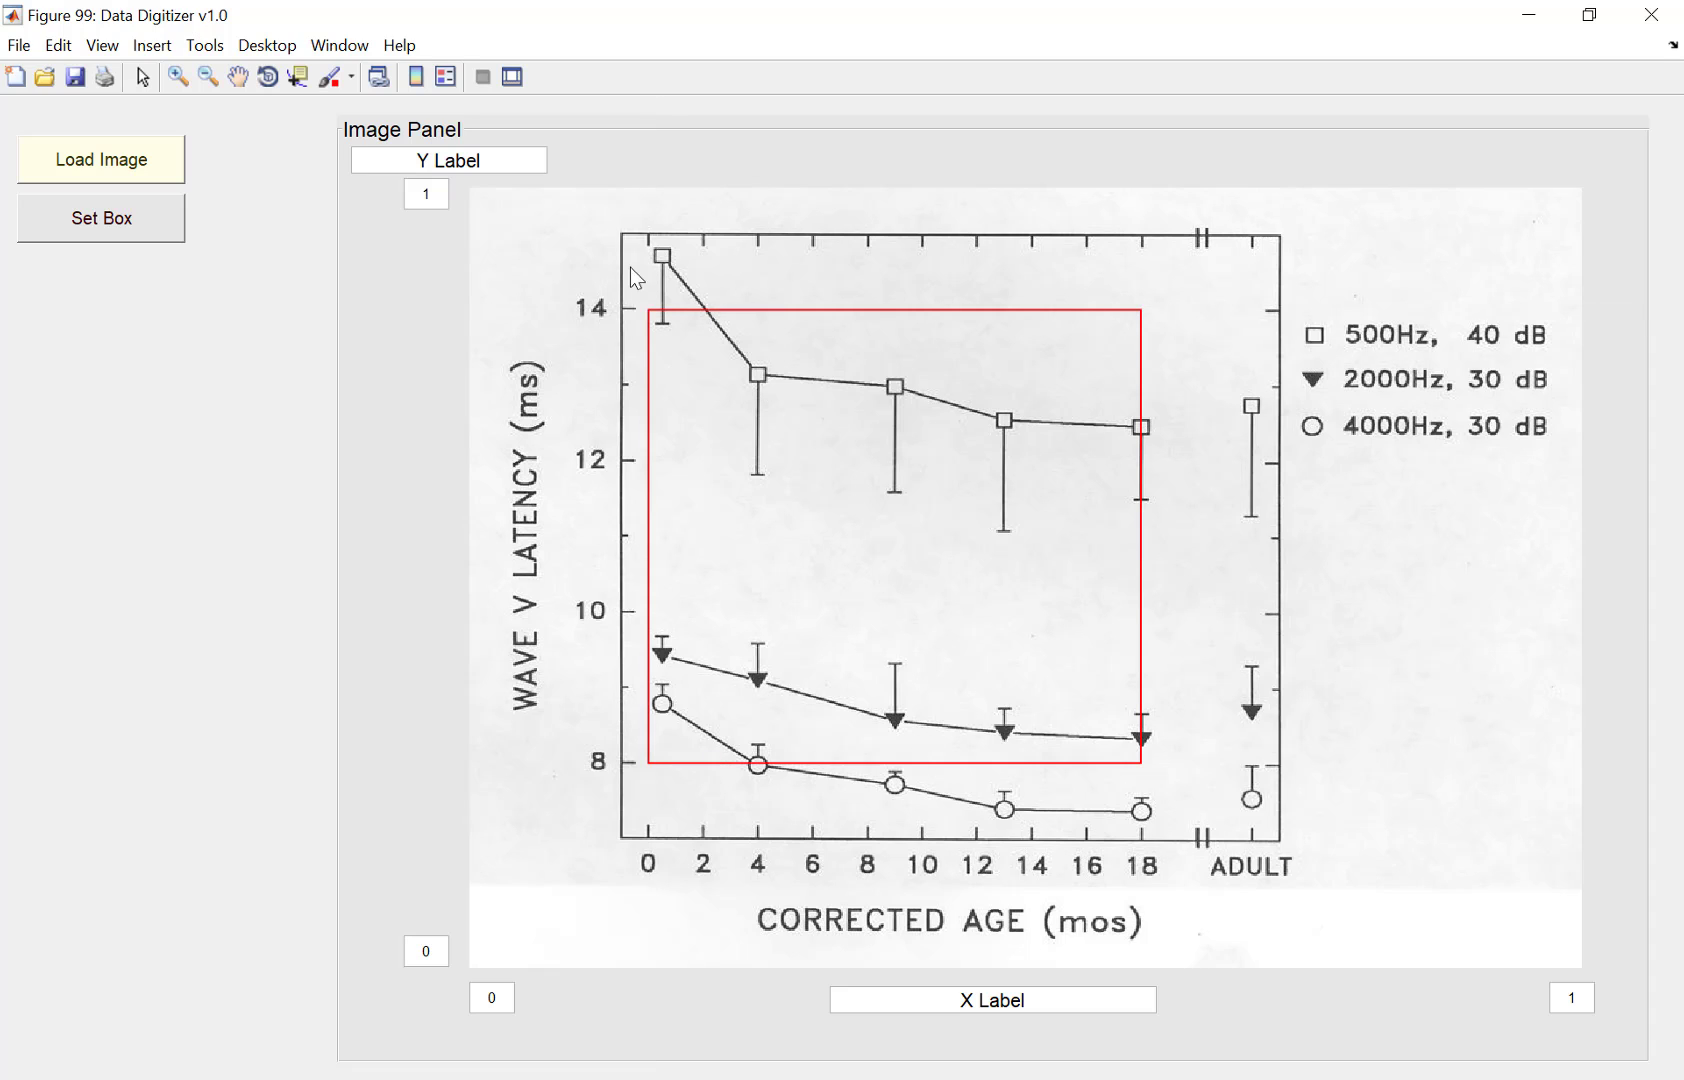
Step: Label the Y axis Wave V latency (ms)
click(371, 154)
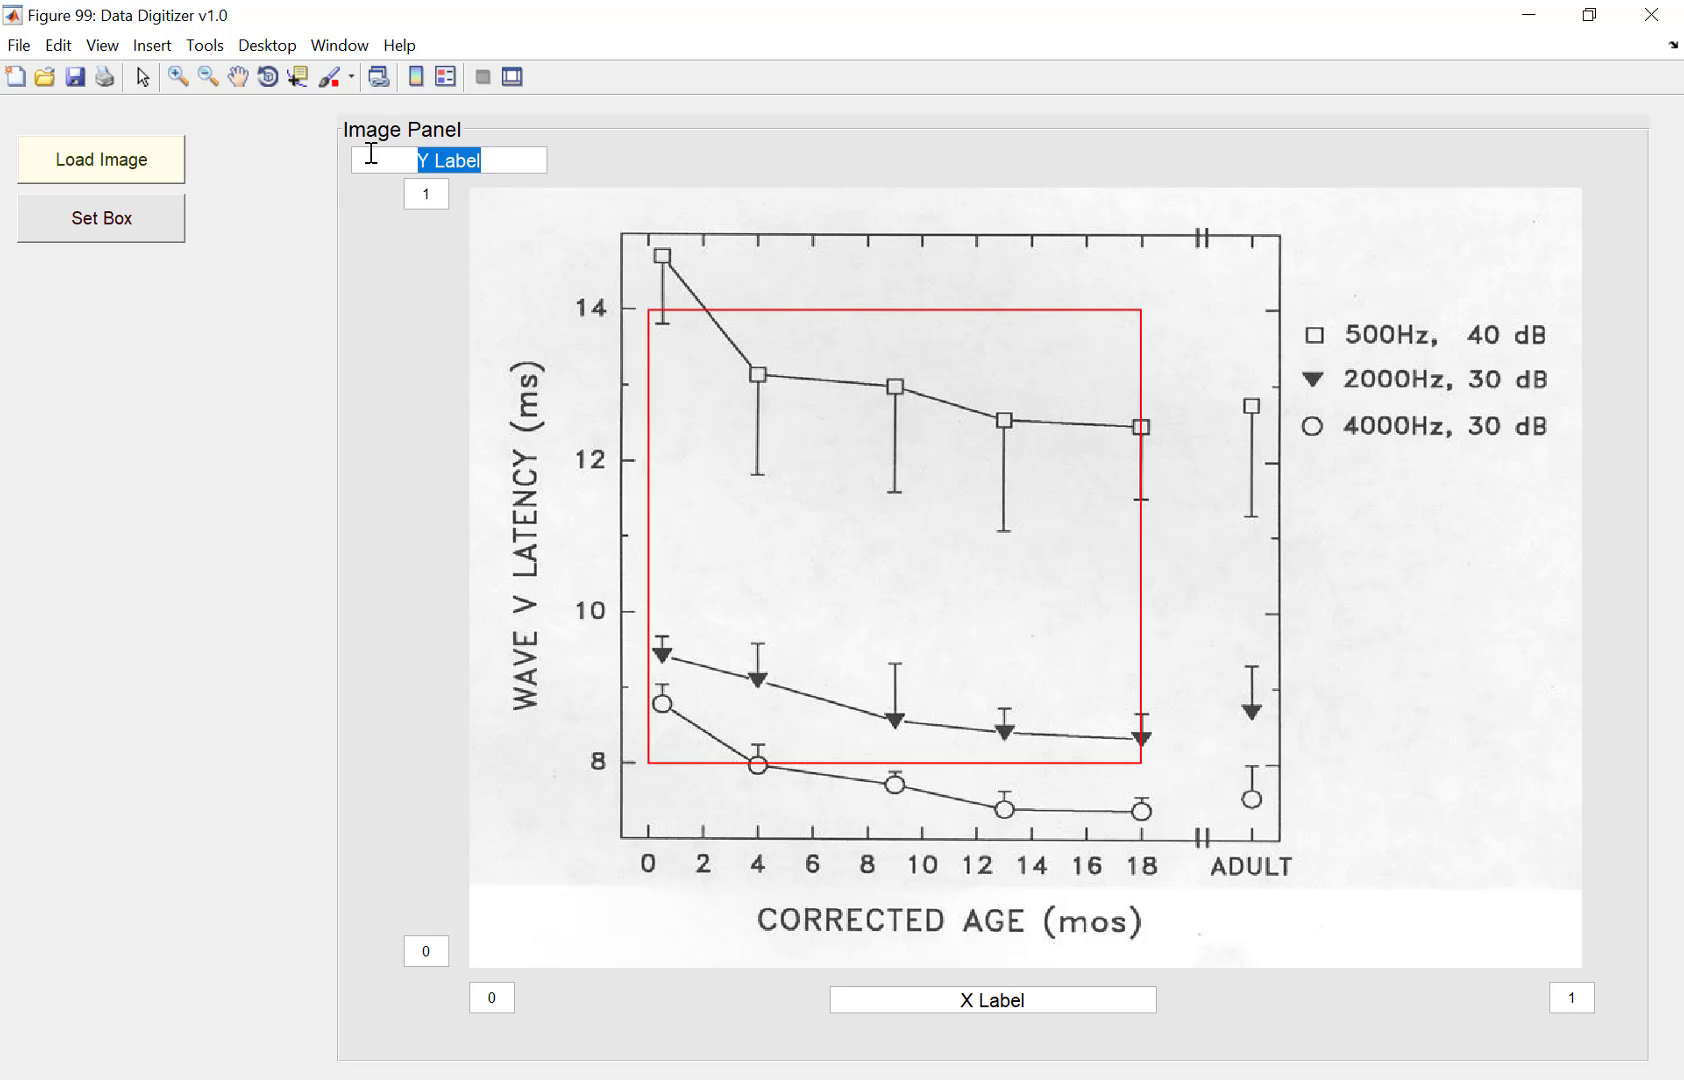
text(Wave V)
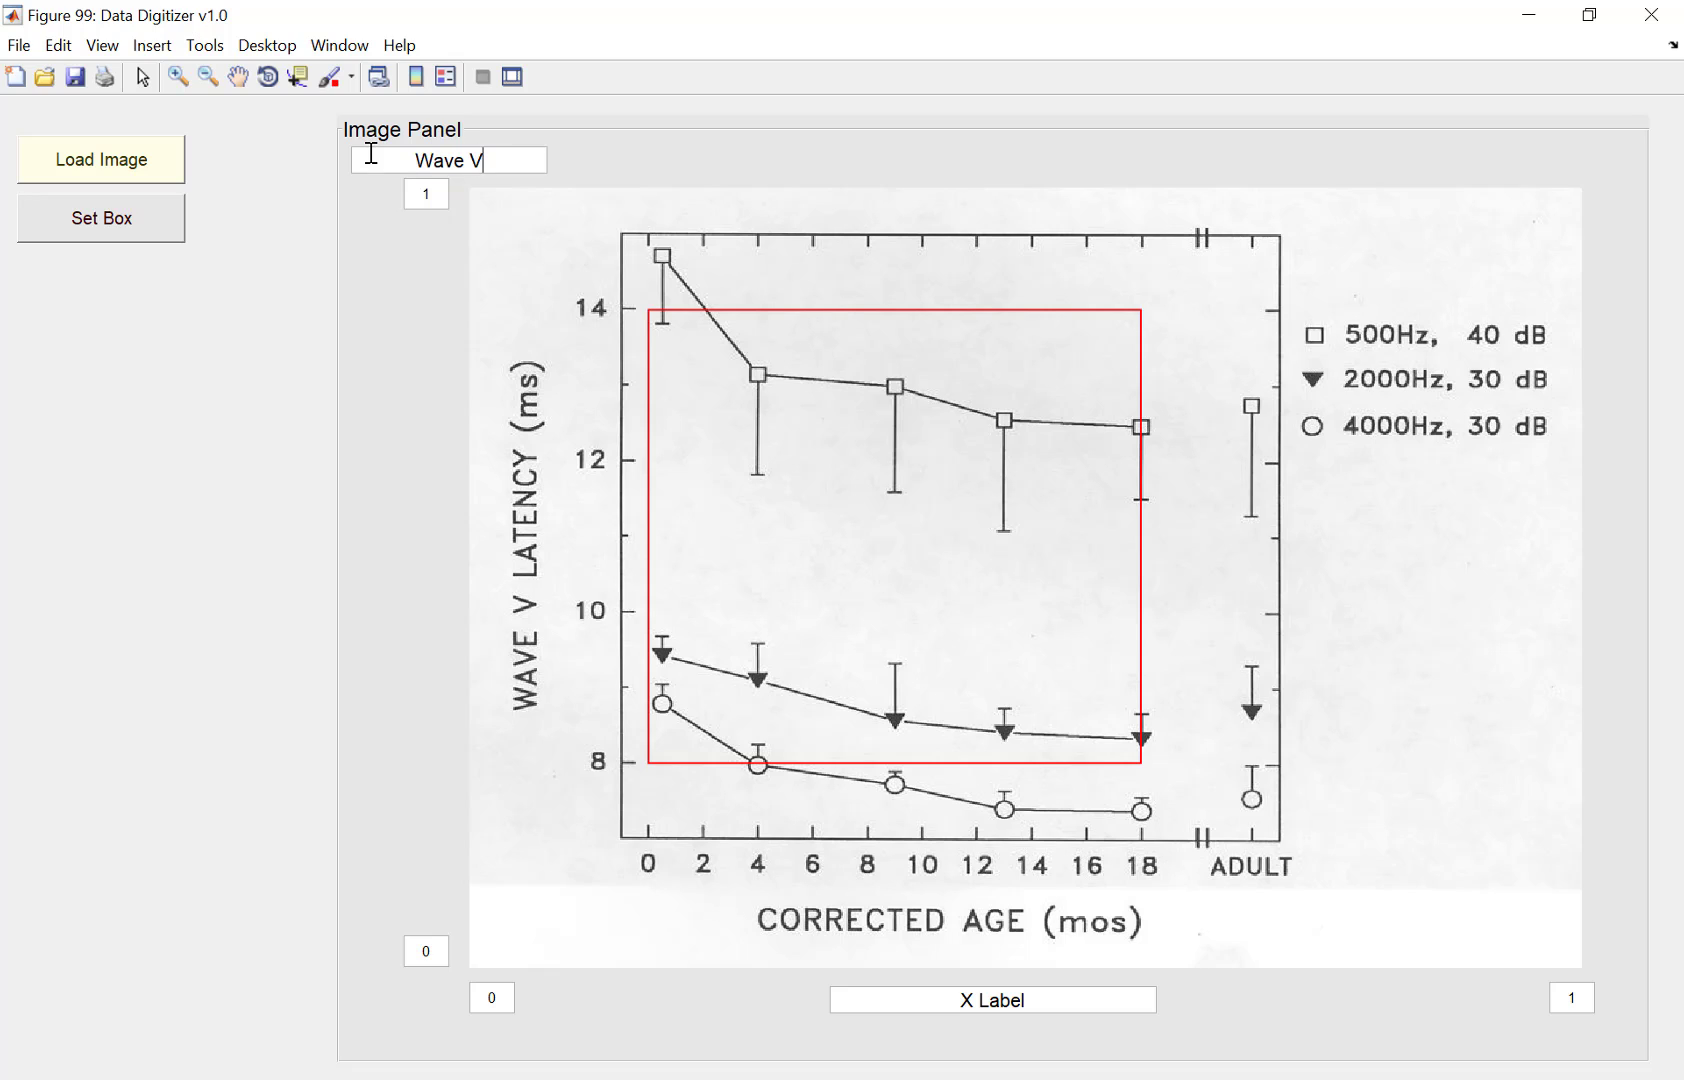
text( latency (ms))
key(Return)
Step: Set the Y-axis limits of the box to 14 at the top and 8 at the bottom
click(446, 196)
text(4)
drag(444, 960, 411, 953)
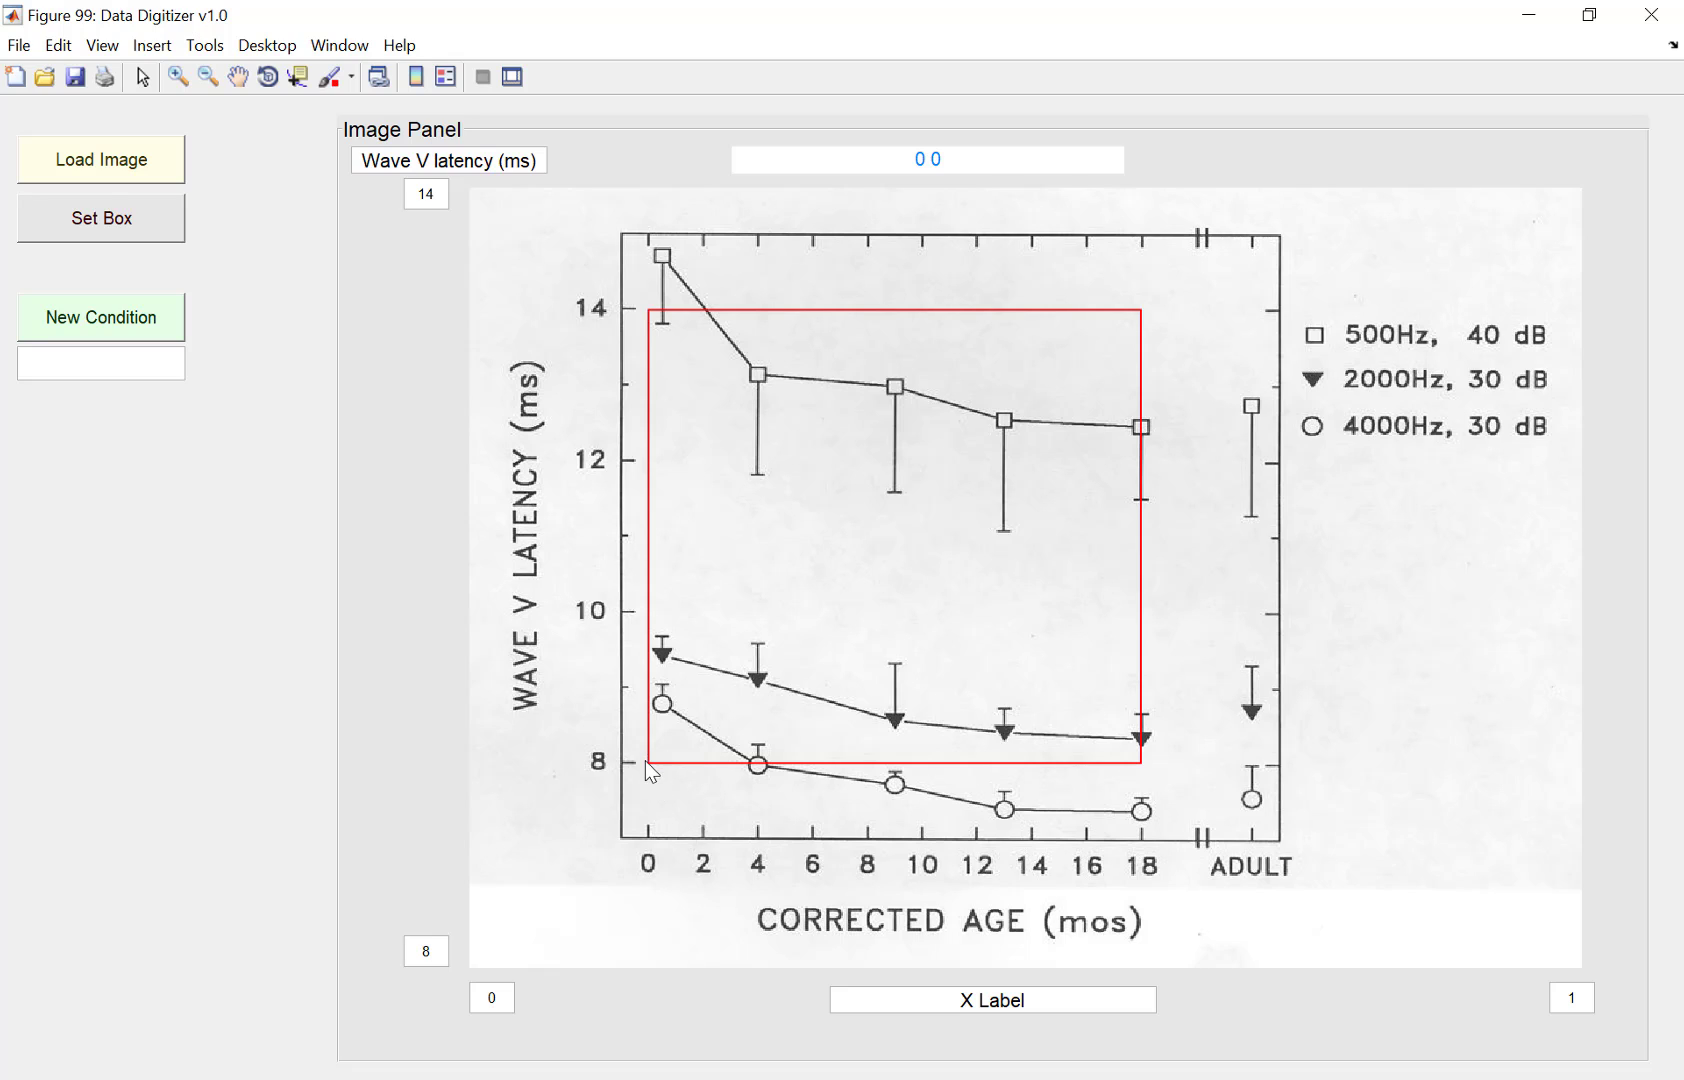
Step: Set the X-axis maximum to 18 and label the X axis Corrected Age (months)
click(1588, 1000)
text(8)
drag(1041, 1002, 910, 1001)
text(Corrected Age (mon)
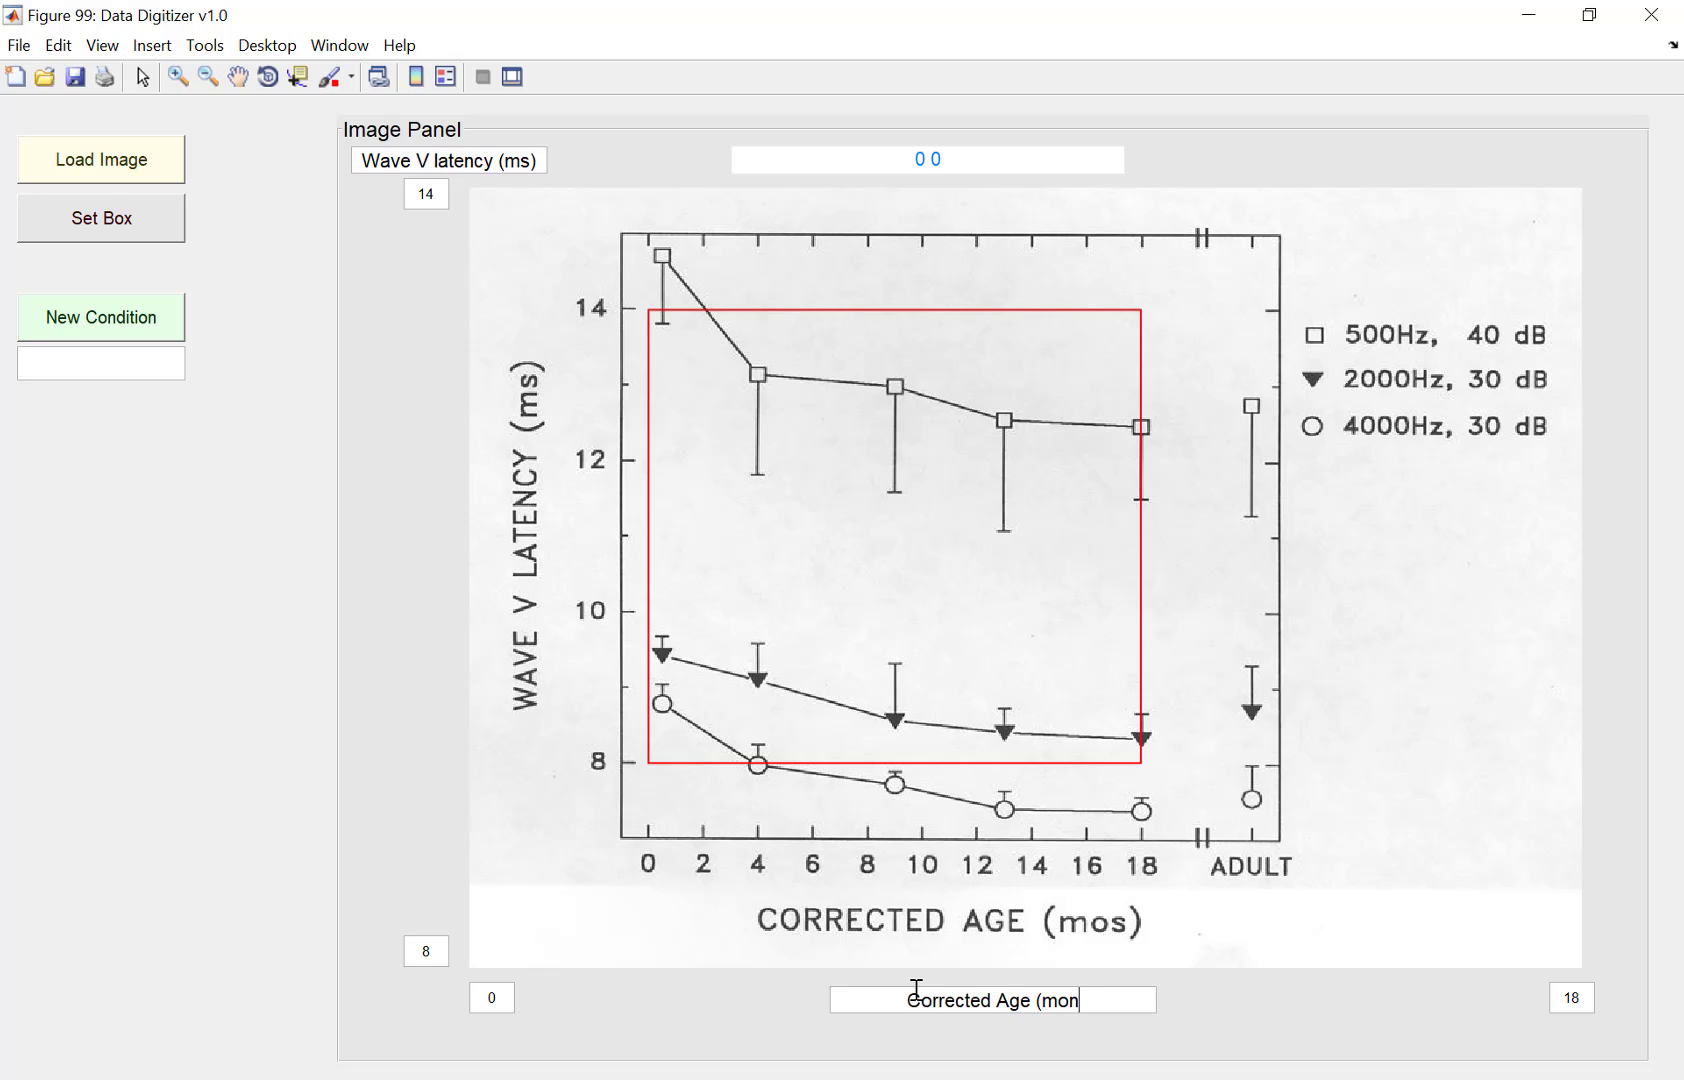
text(ths))
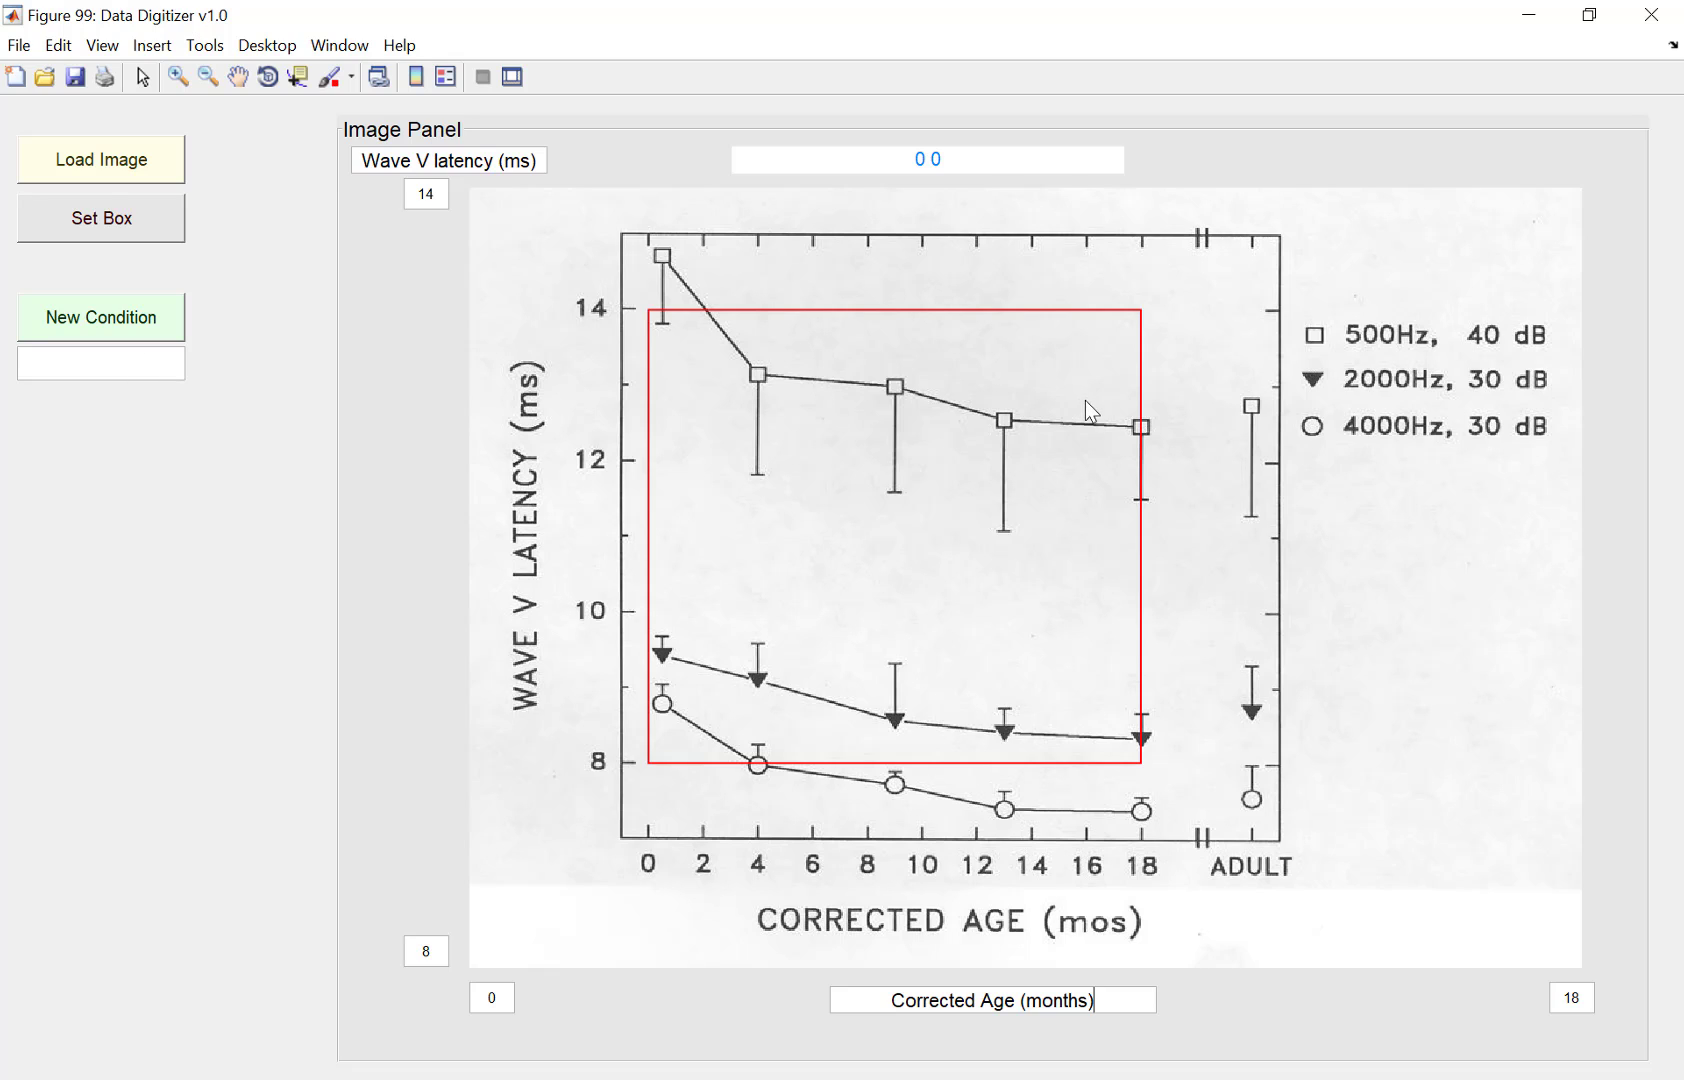
Step: Create a new condition named 500 Hz
click(148, 364)
text(500 Hz)
click(132, 308)
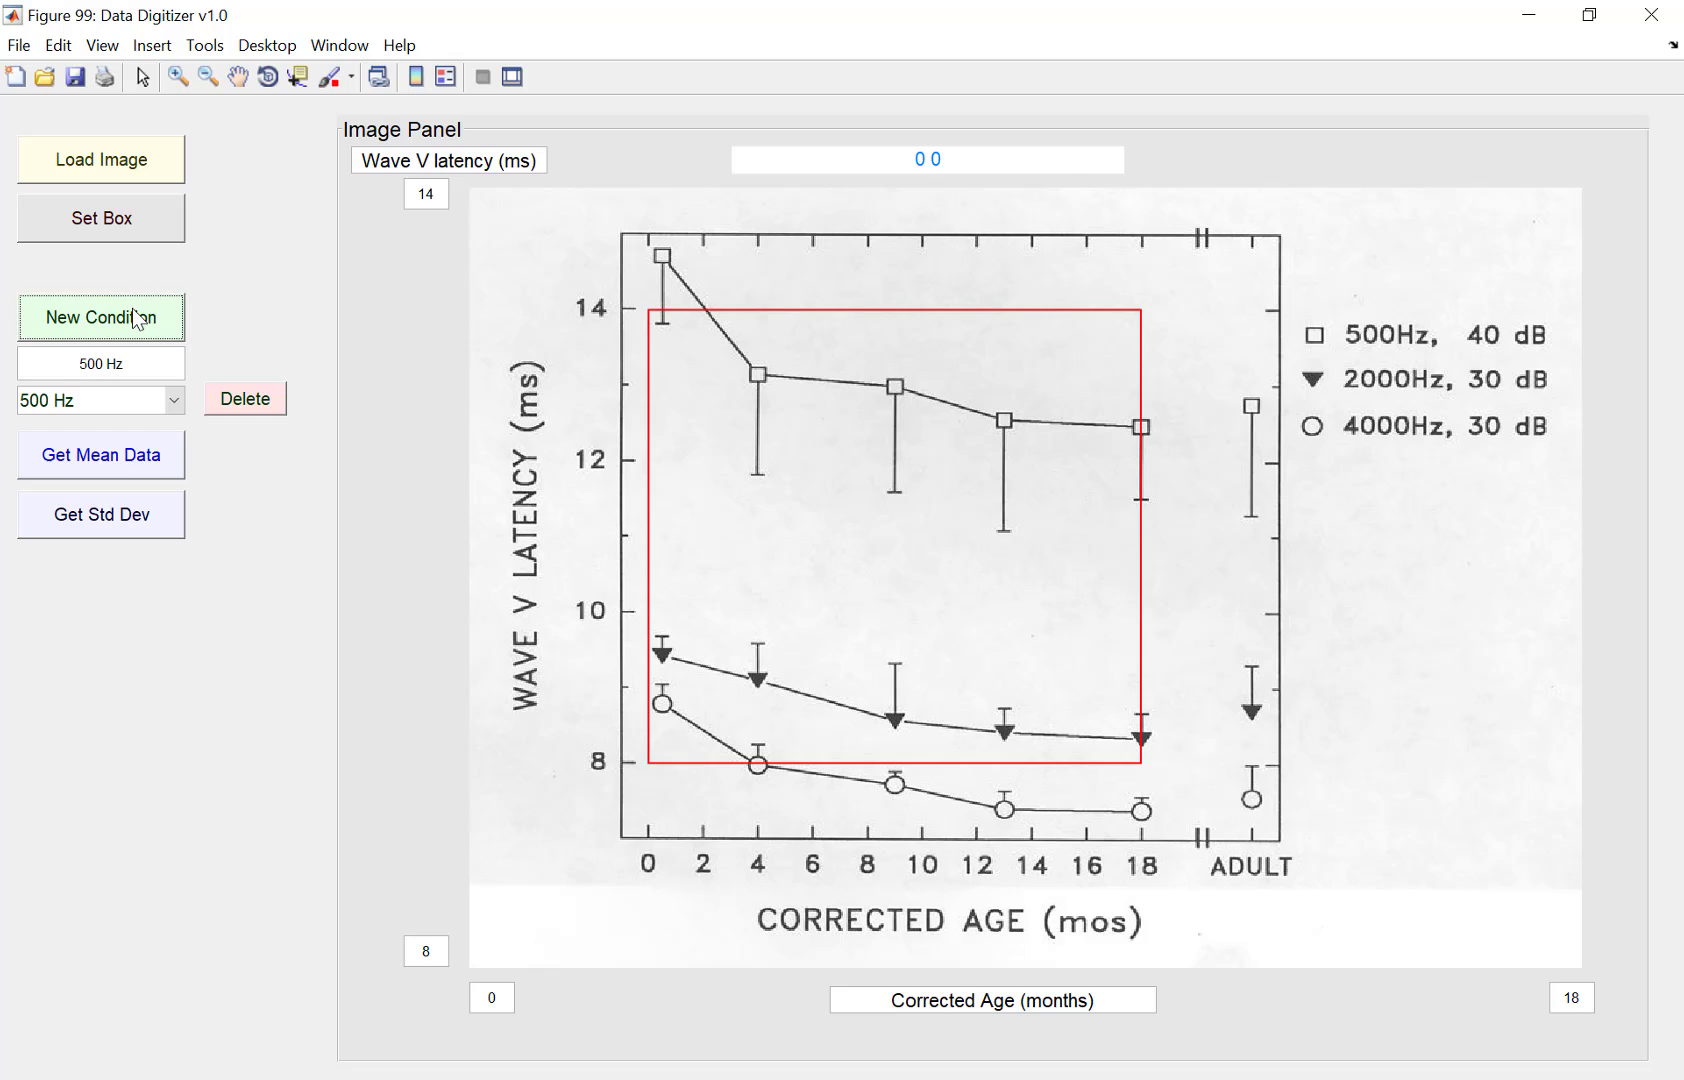
Step: Create a second condition named 2000 Hz
drag(89, 365, 58, 352)
text(20)
click(176, 400)
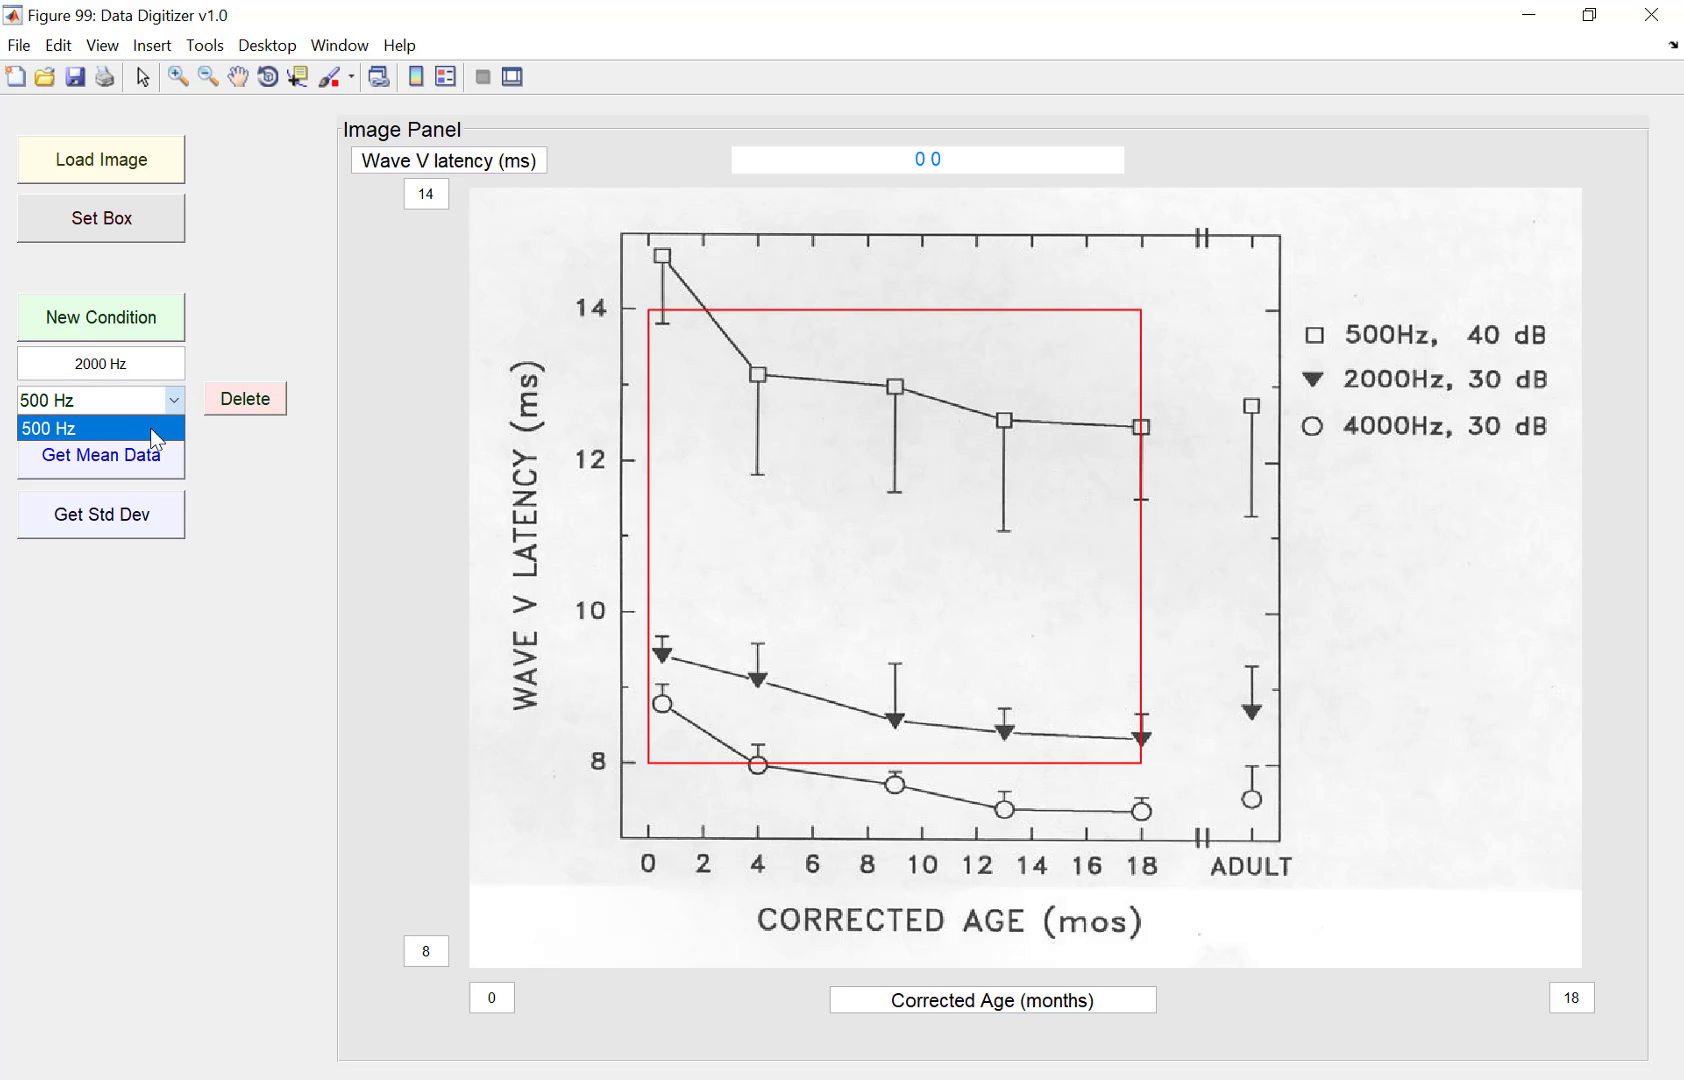
click(138, 361)
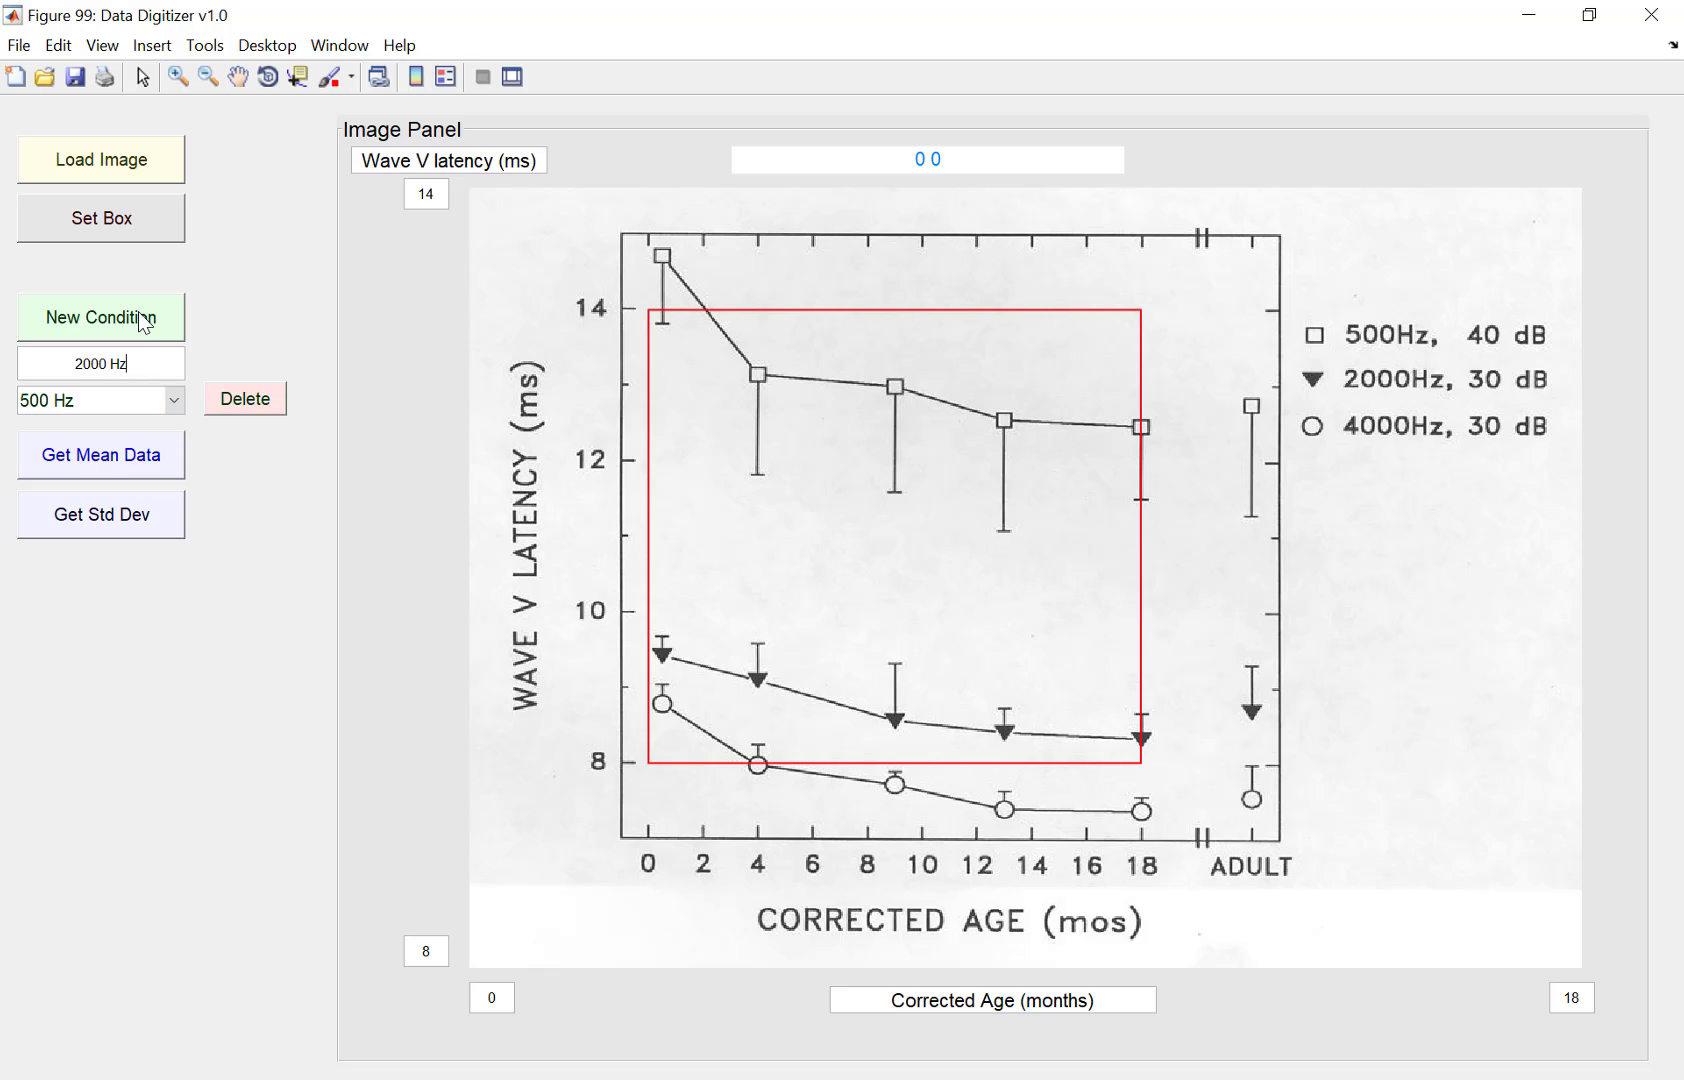
click(145, 322)
Step: Create a third condition named 4000 Hz
click(171, 397)
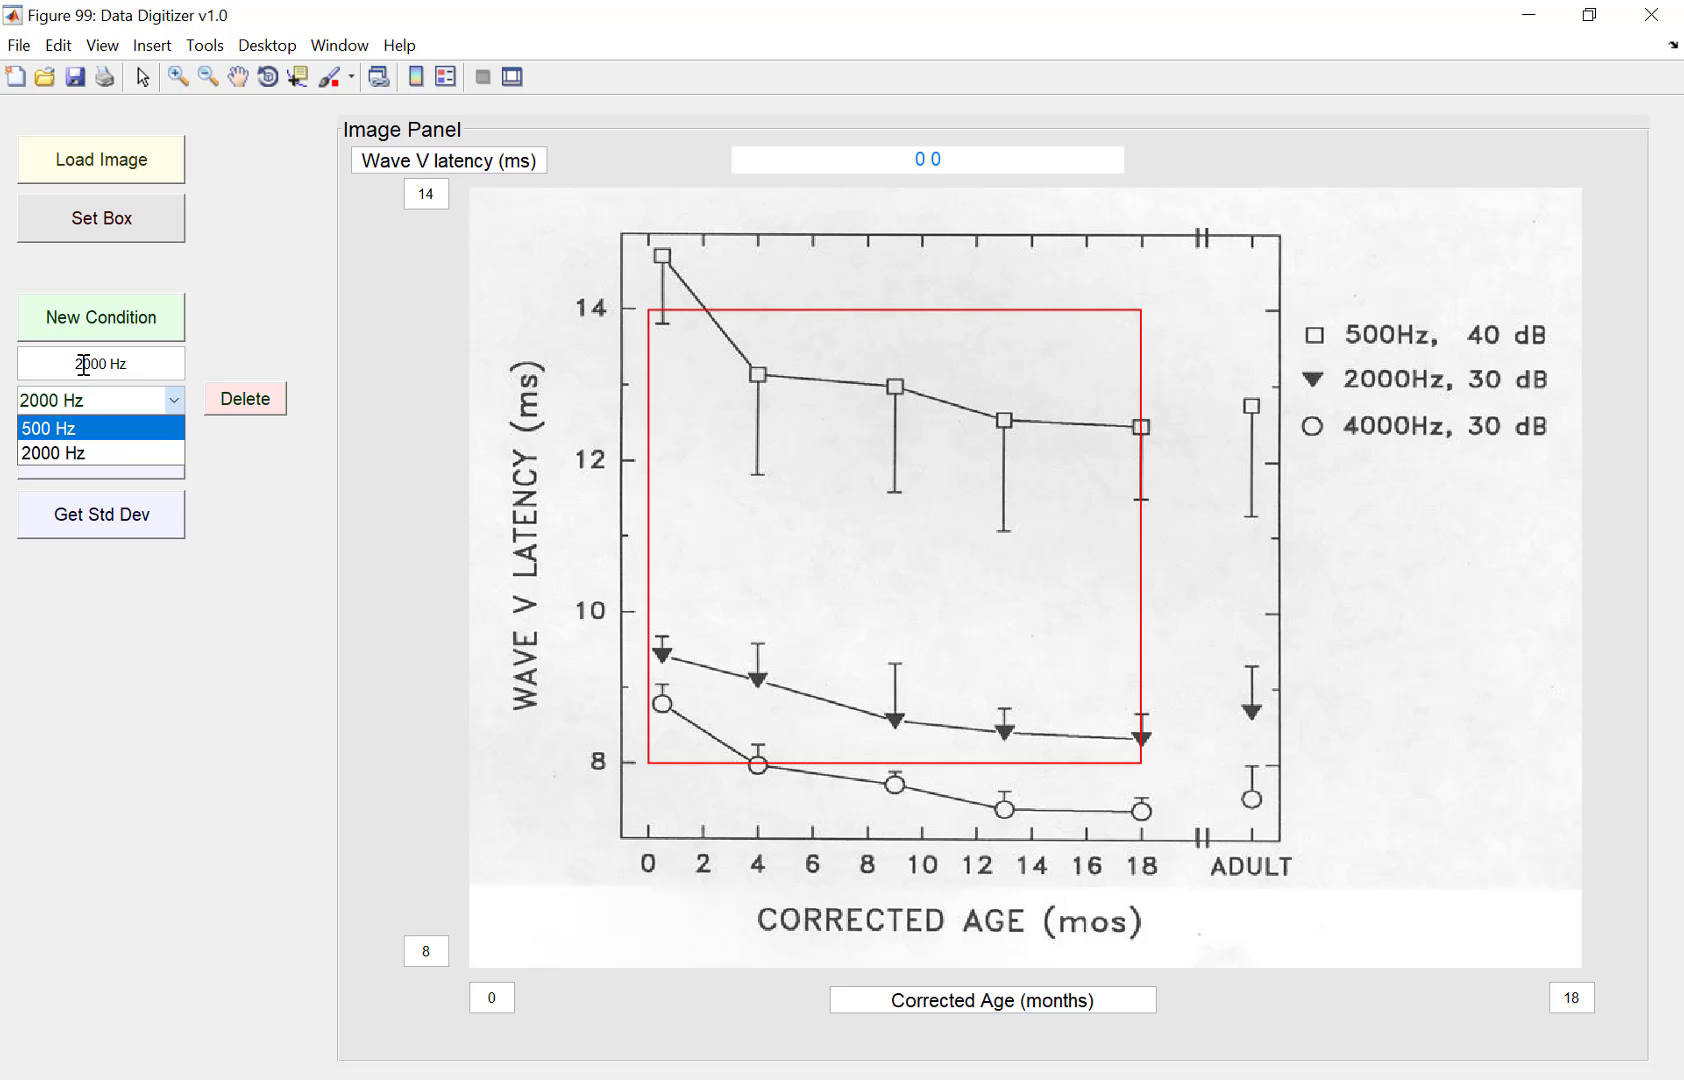
drag(84, 364, 70, 364)
text(4)
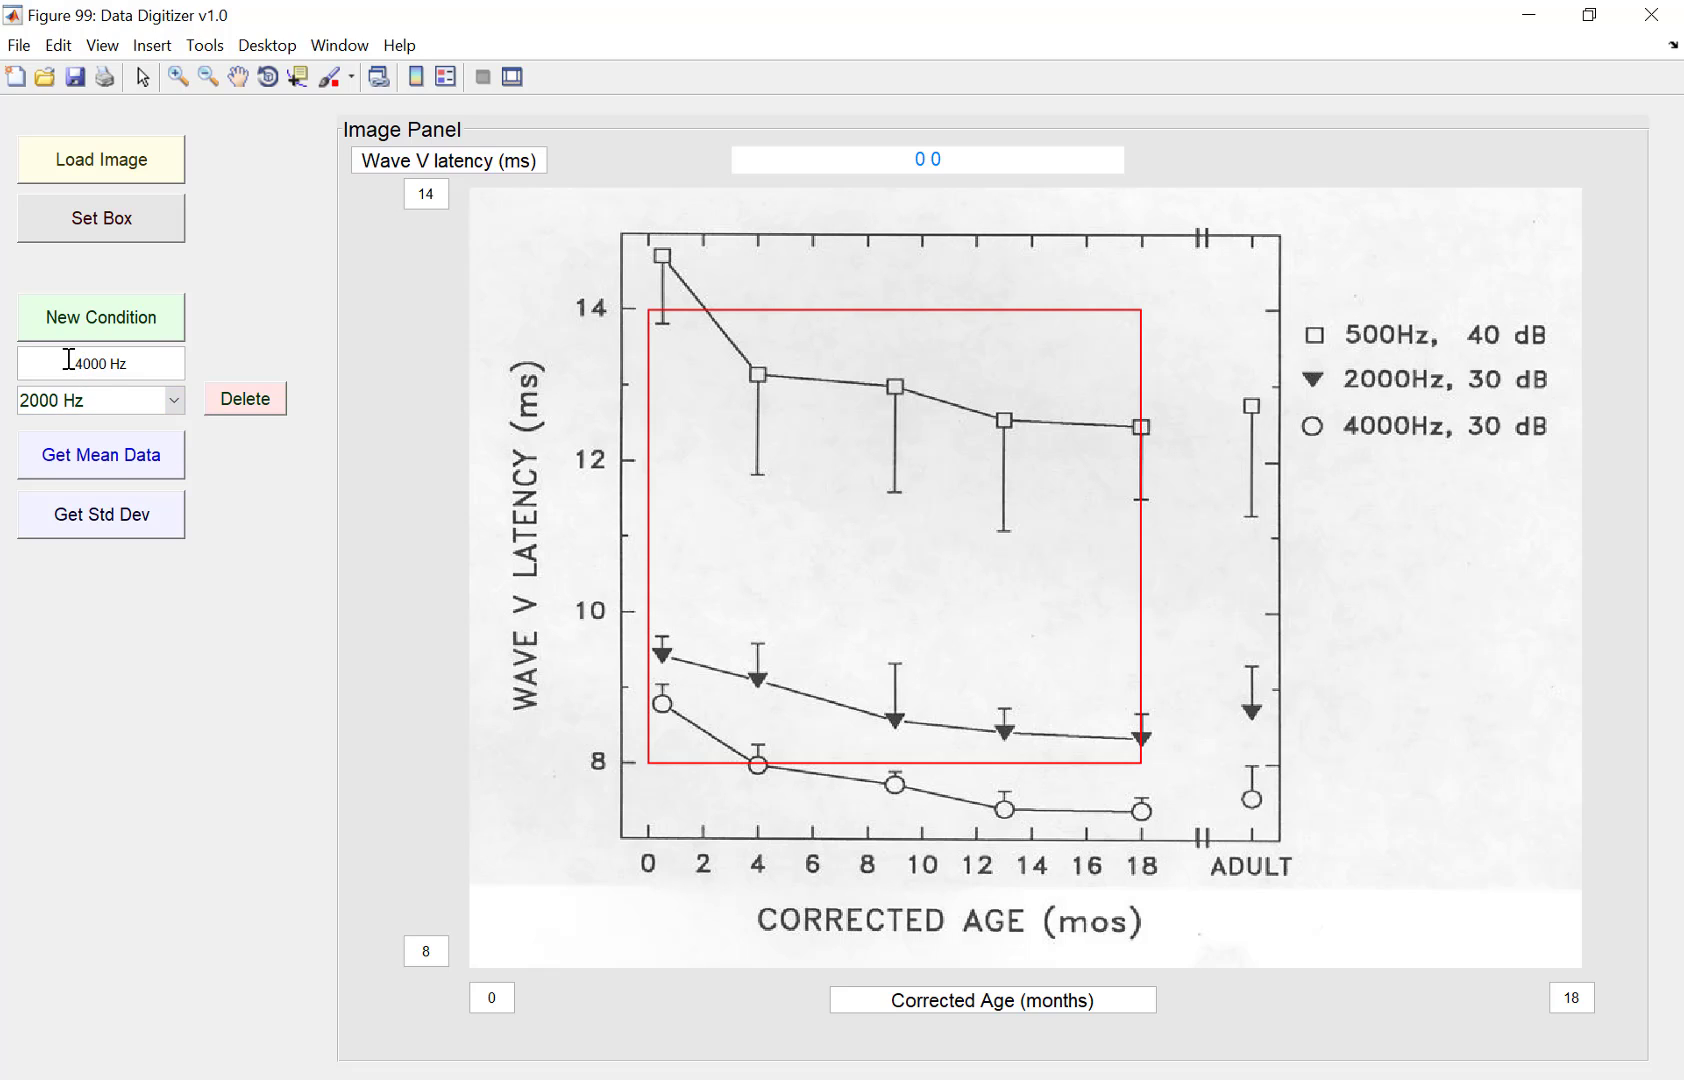
click(130, 324)
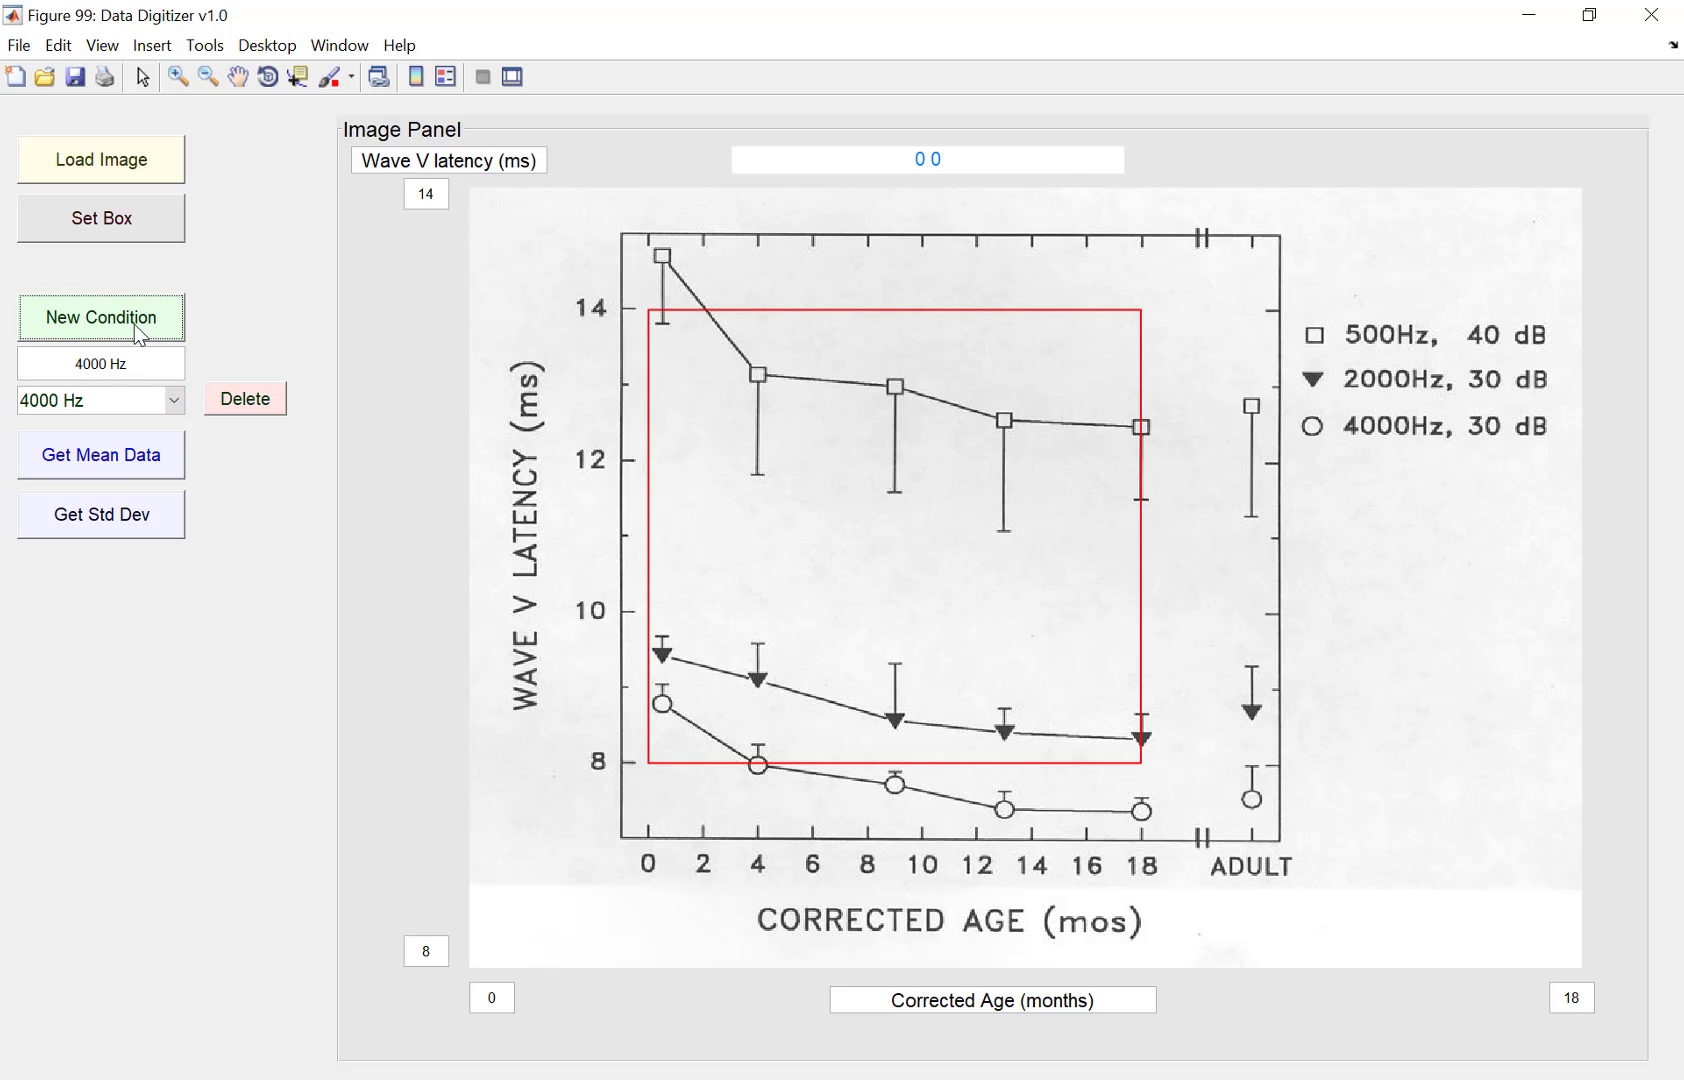
Step: Select the 500 Hz condition and start collecting its mean data
click(172, 399)
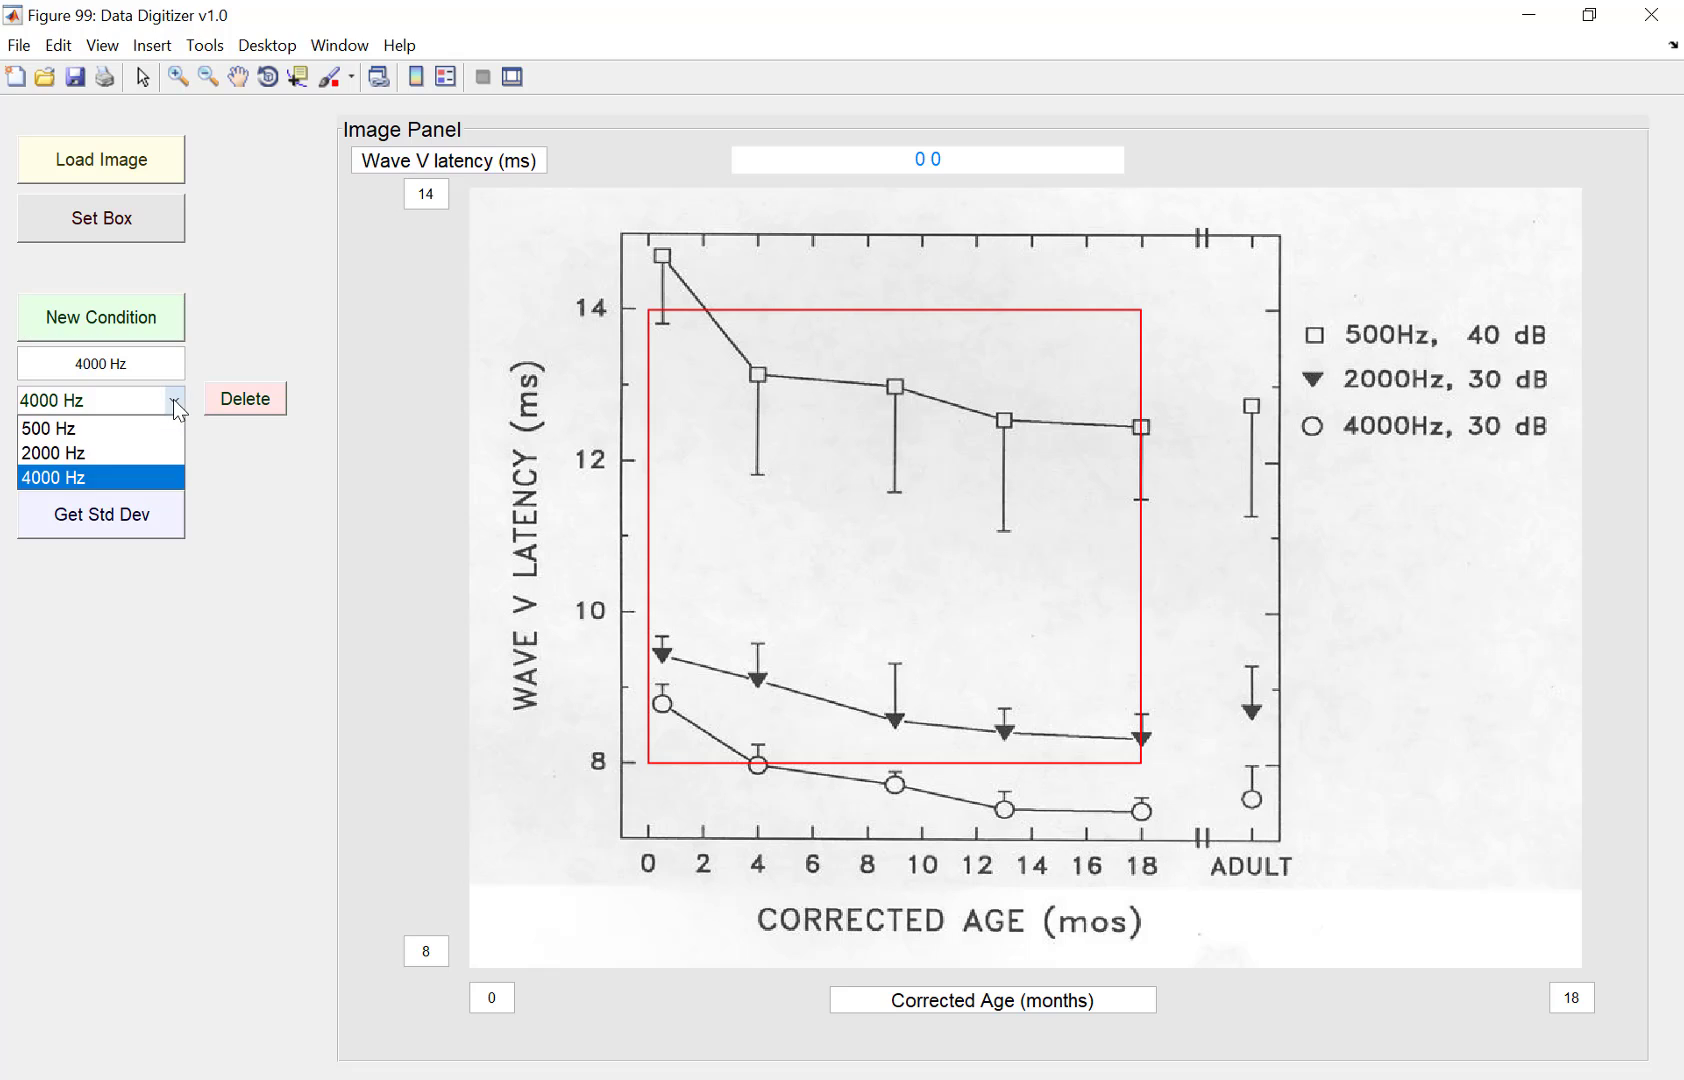
click(129, 424)
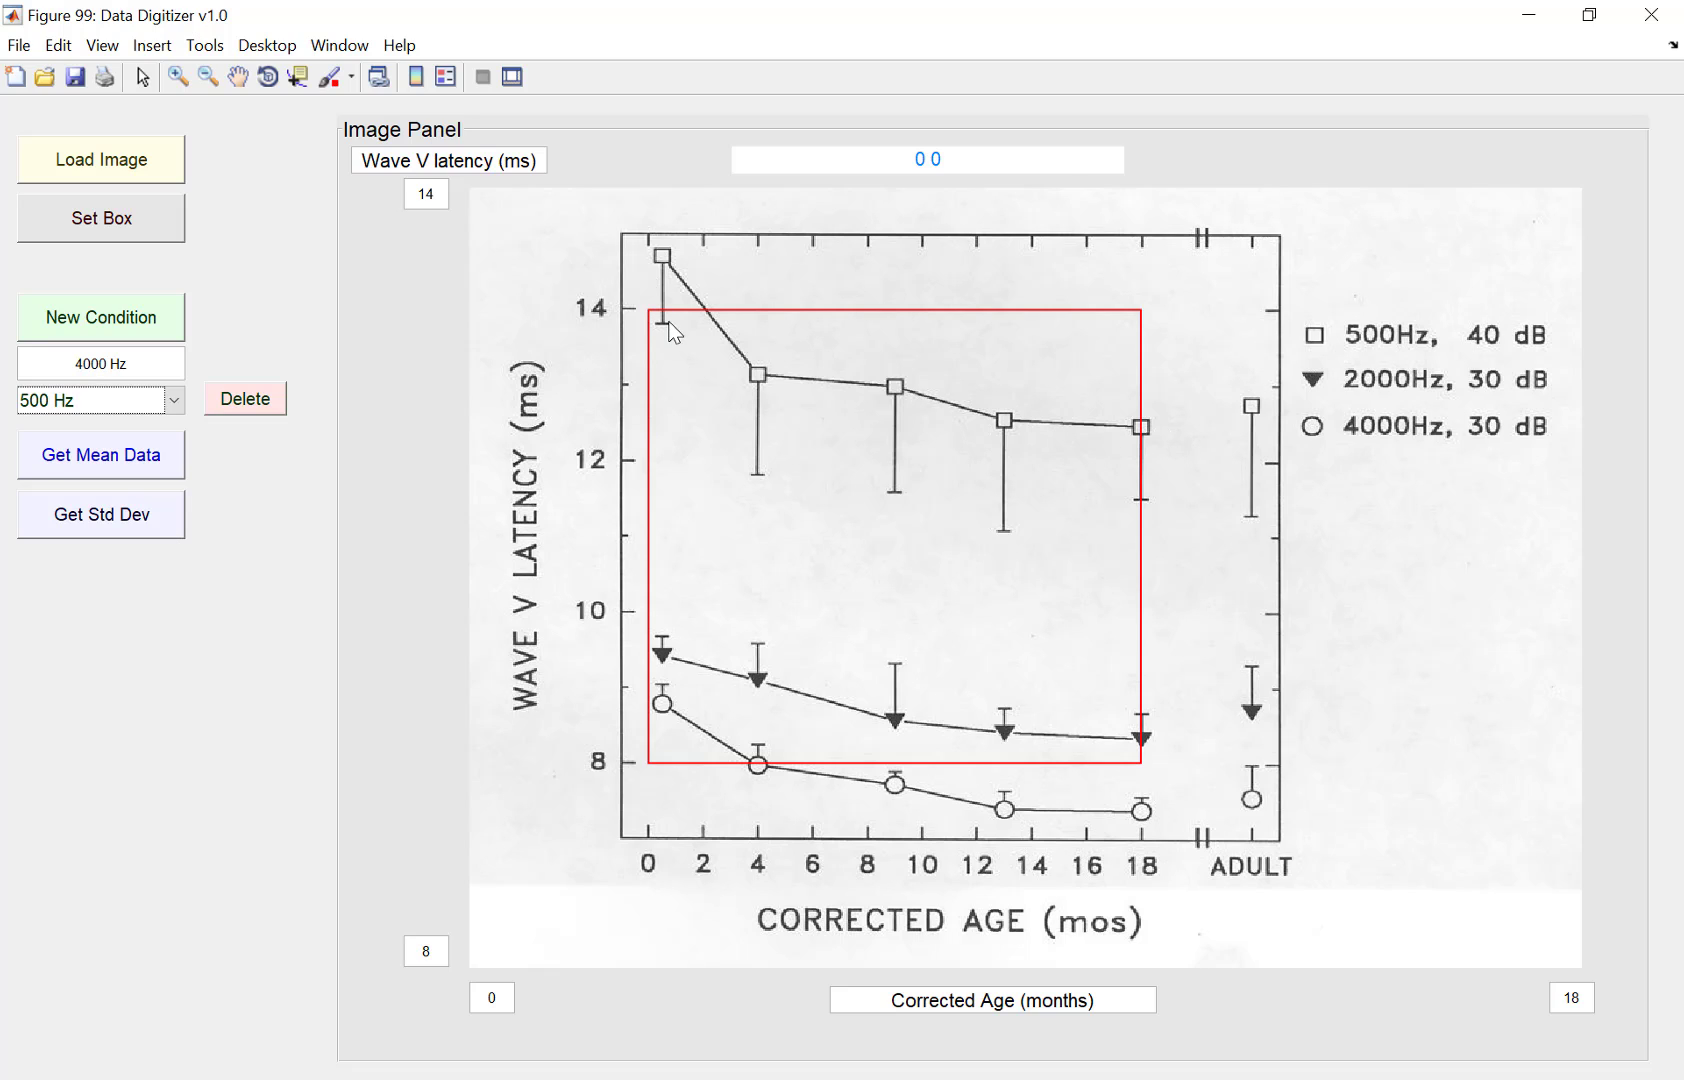
click(113, 452)
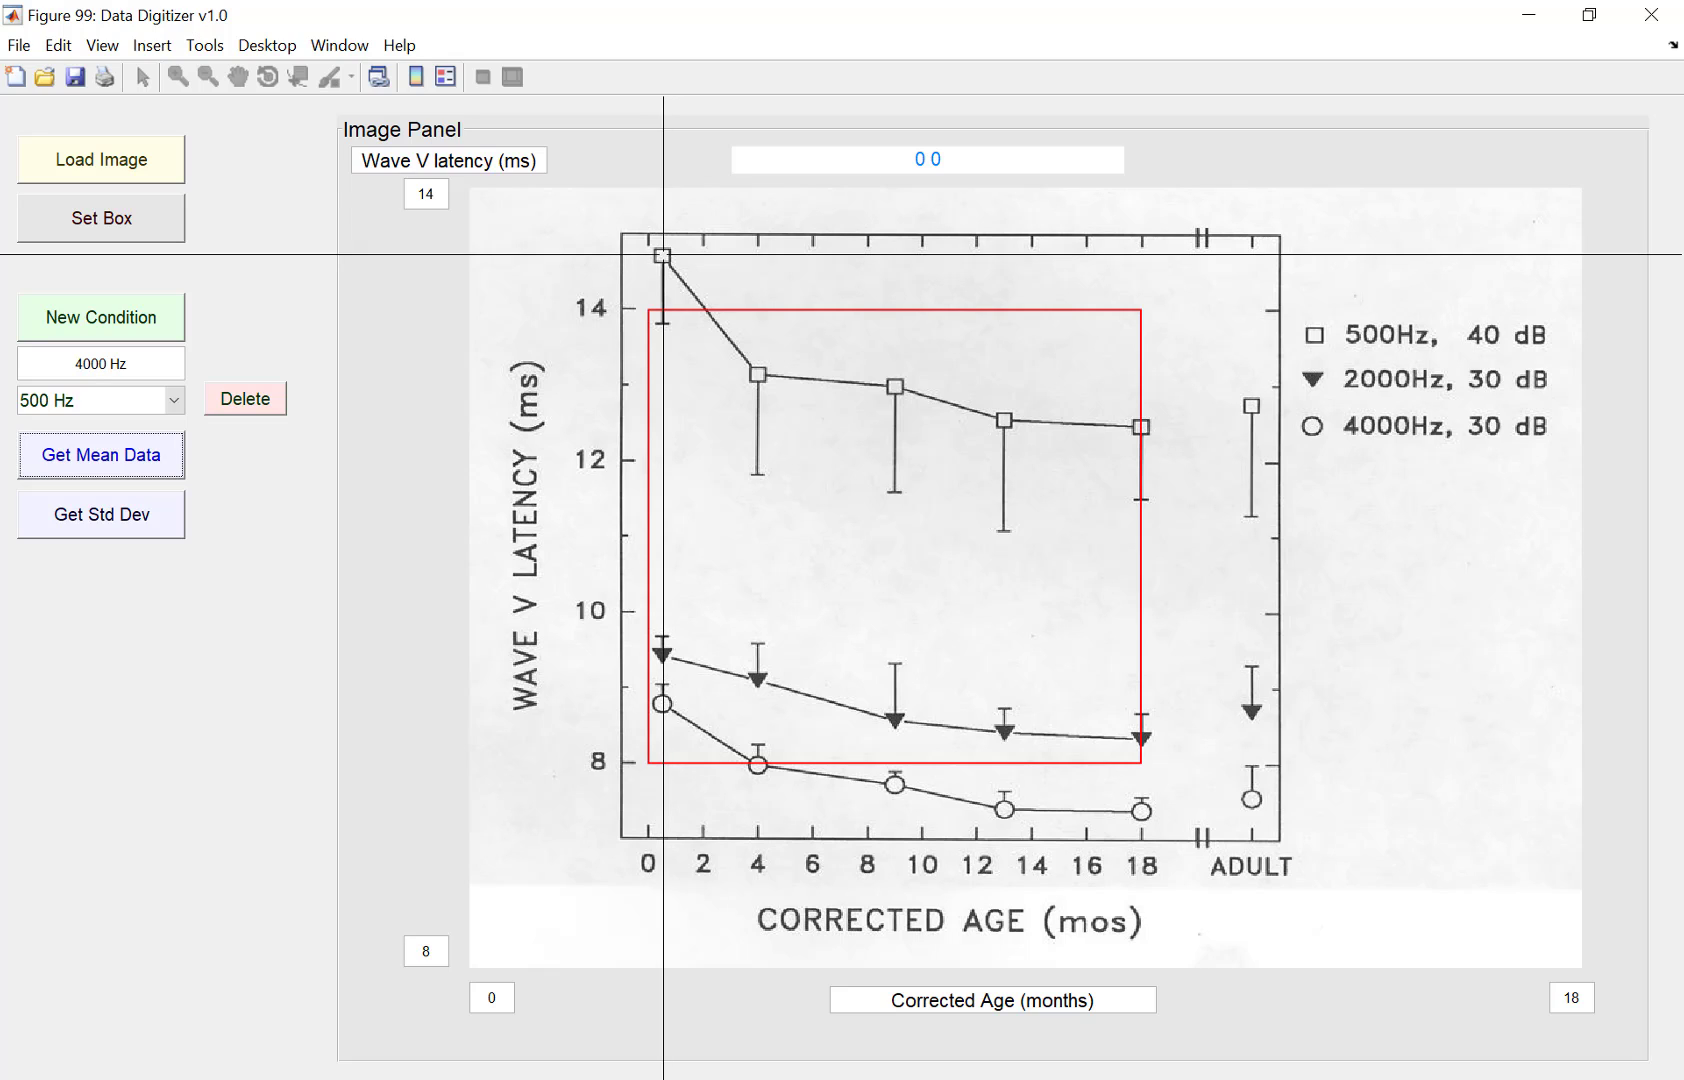
Step: Place the first two 500 Hz mean points on the squares at about 0.5 and 4 months
click(663, 256)
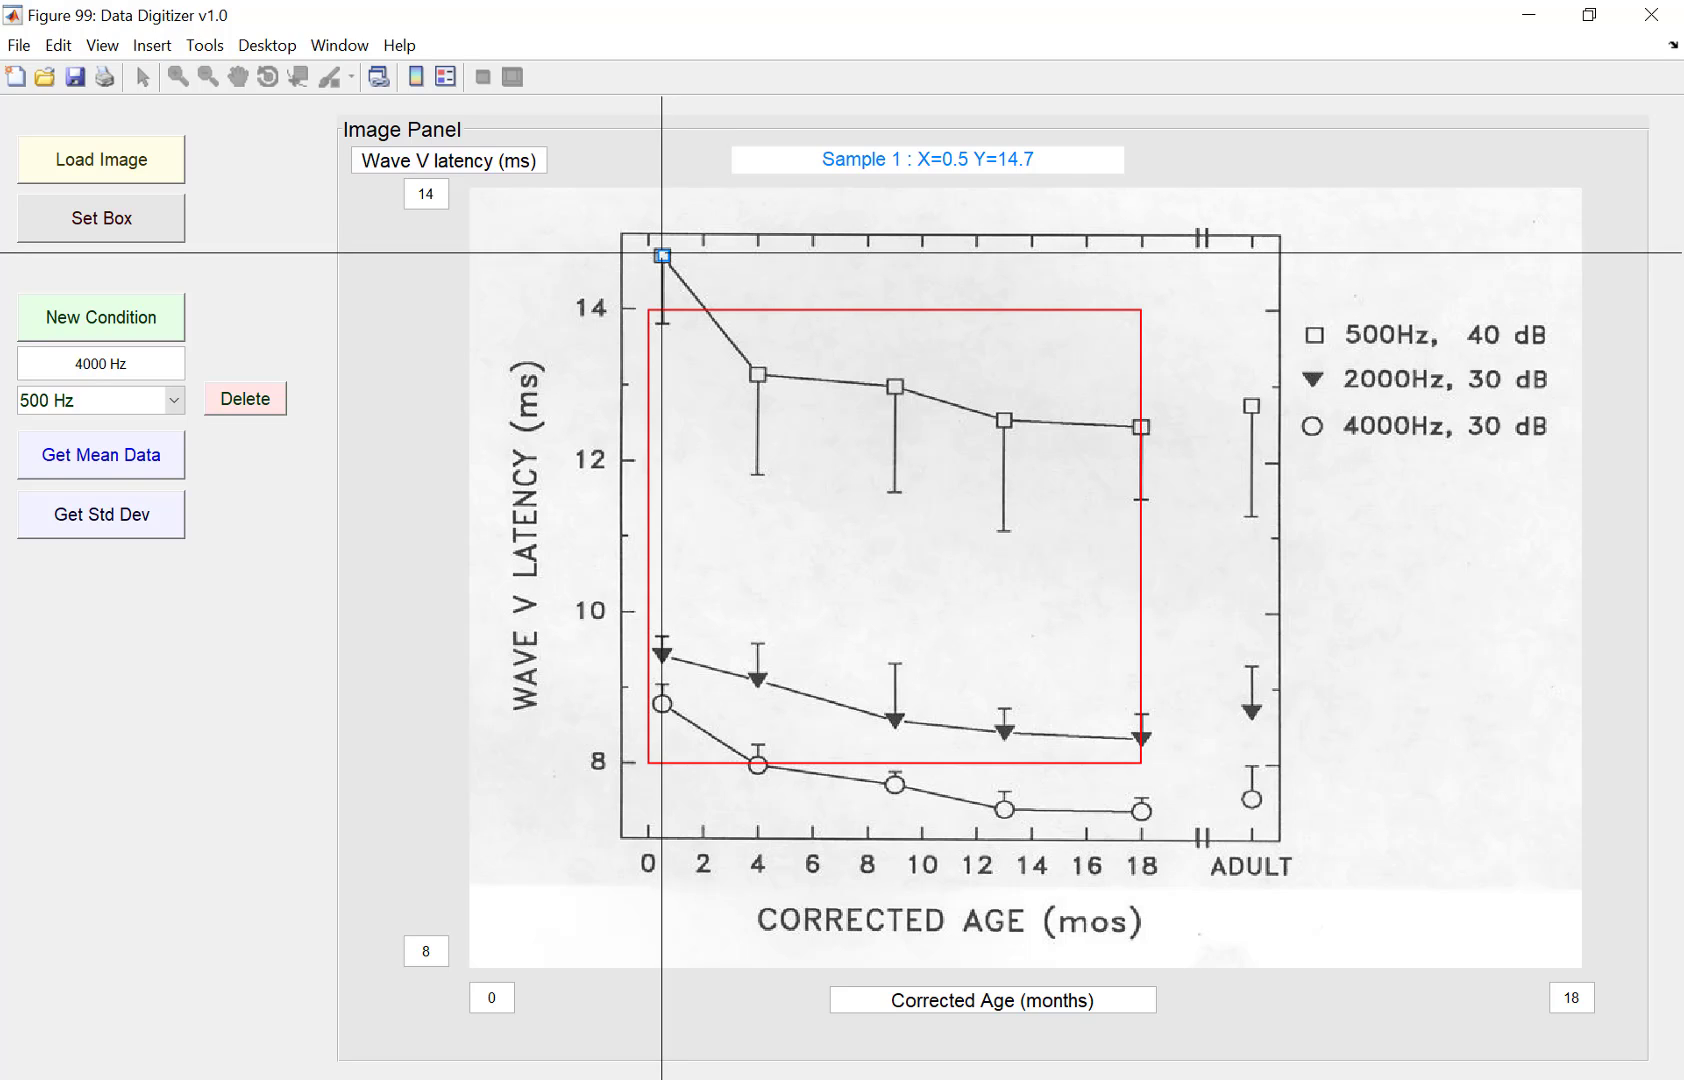
click(706, 262)
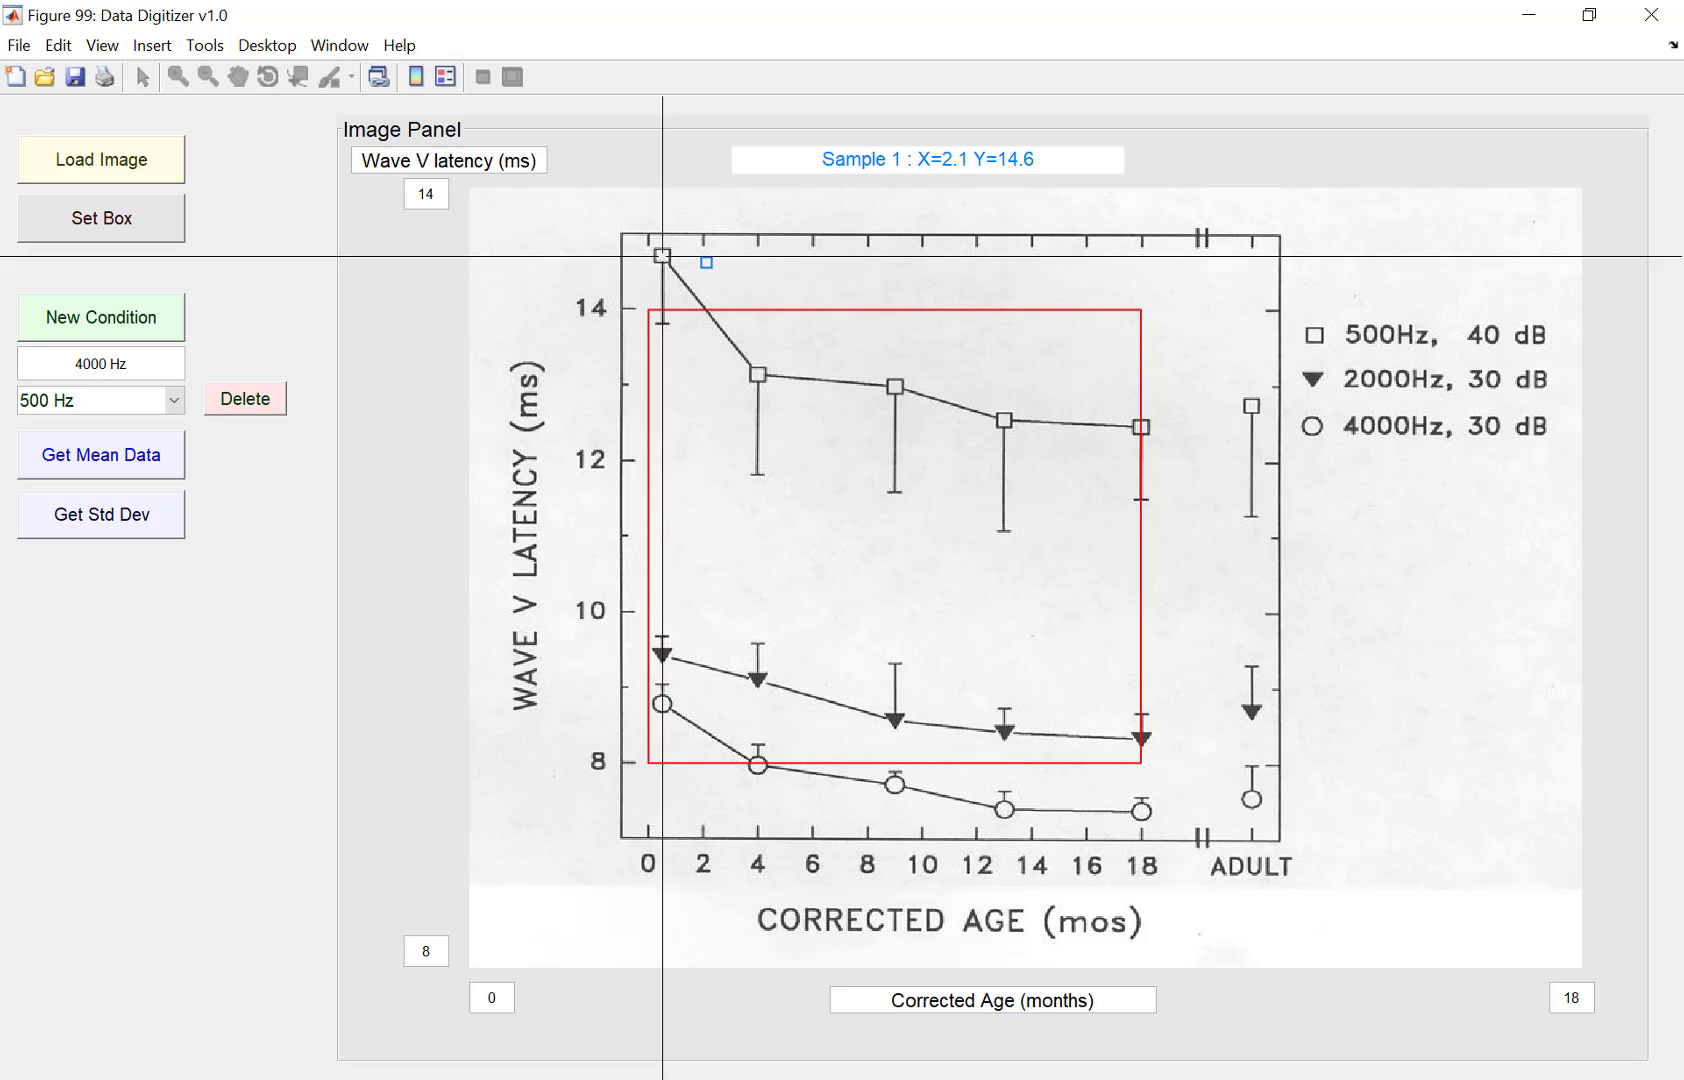
click(661, 256)
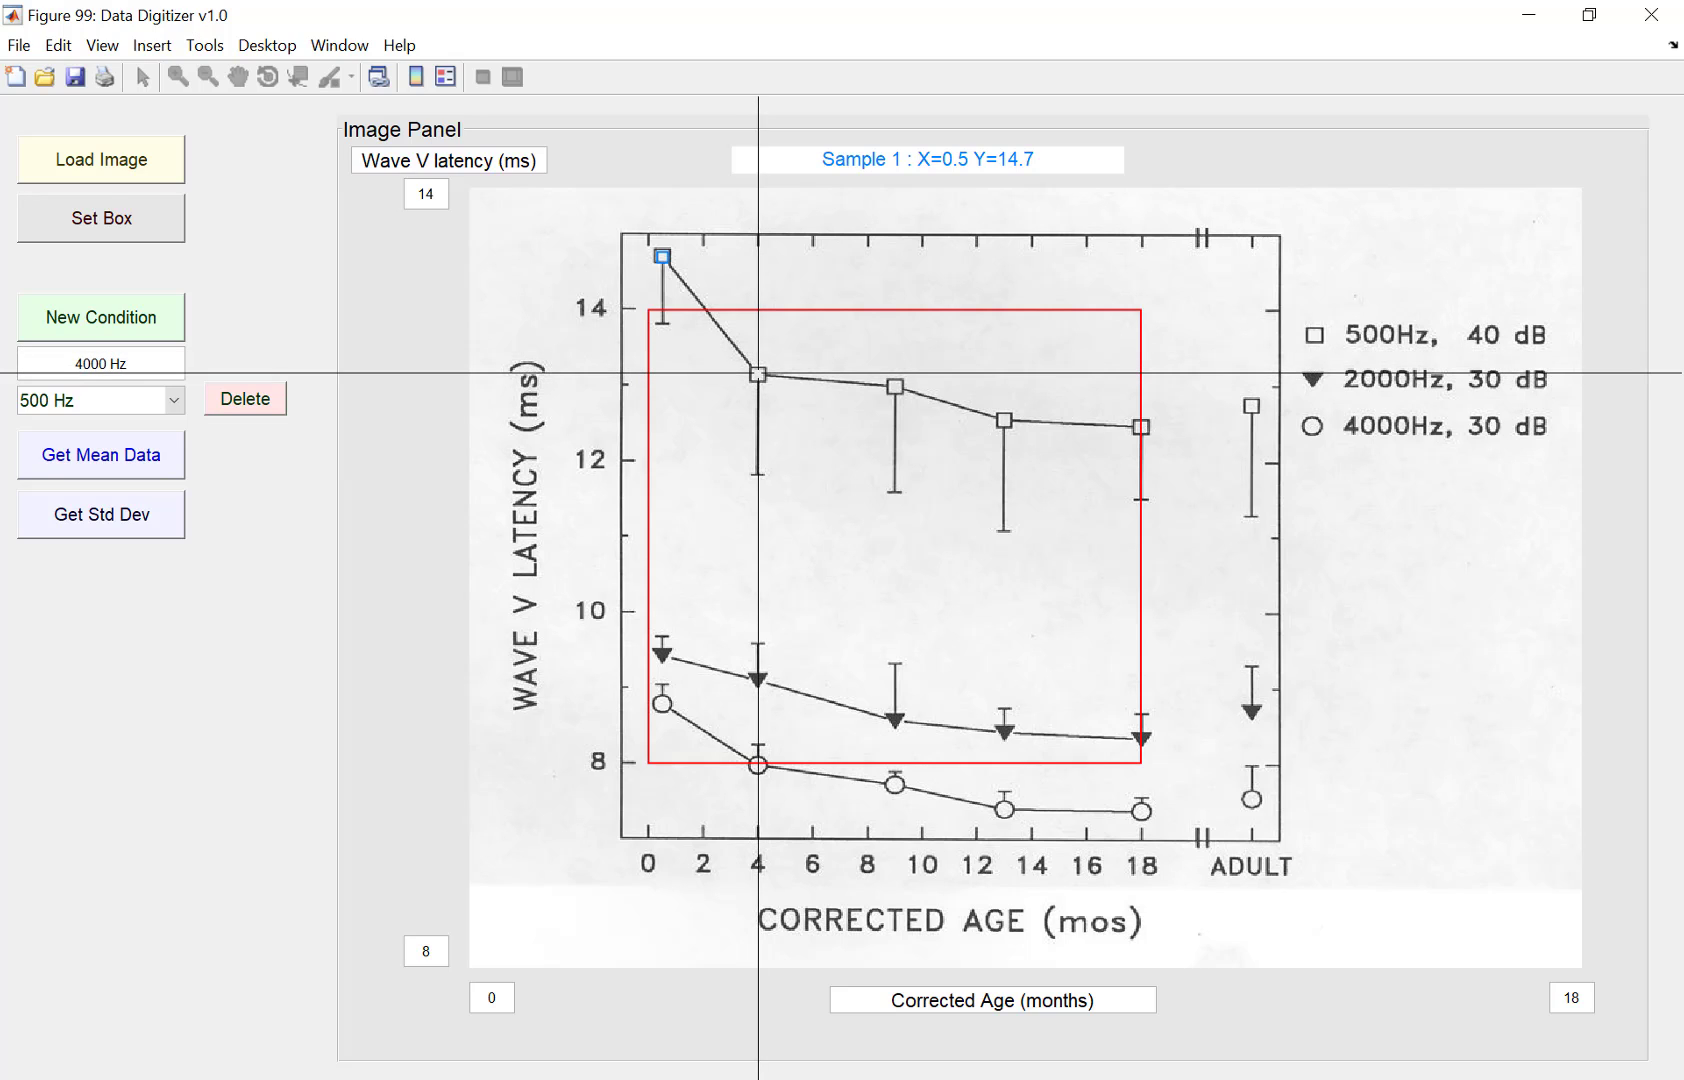
click(758, 373)
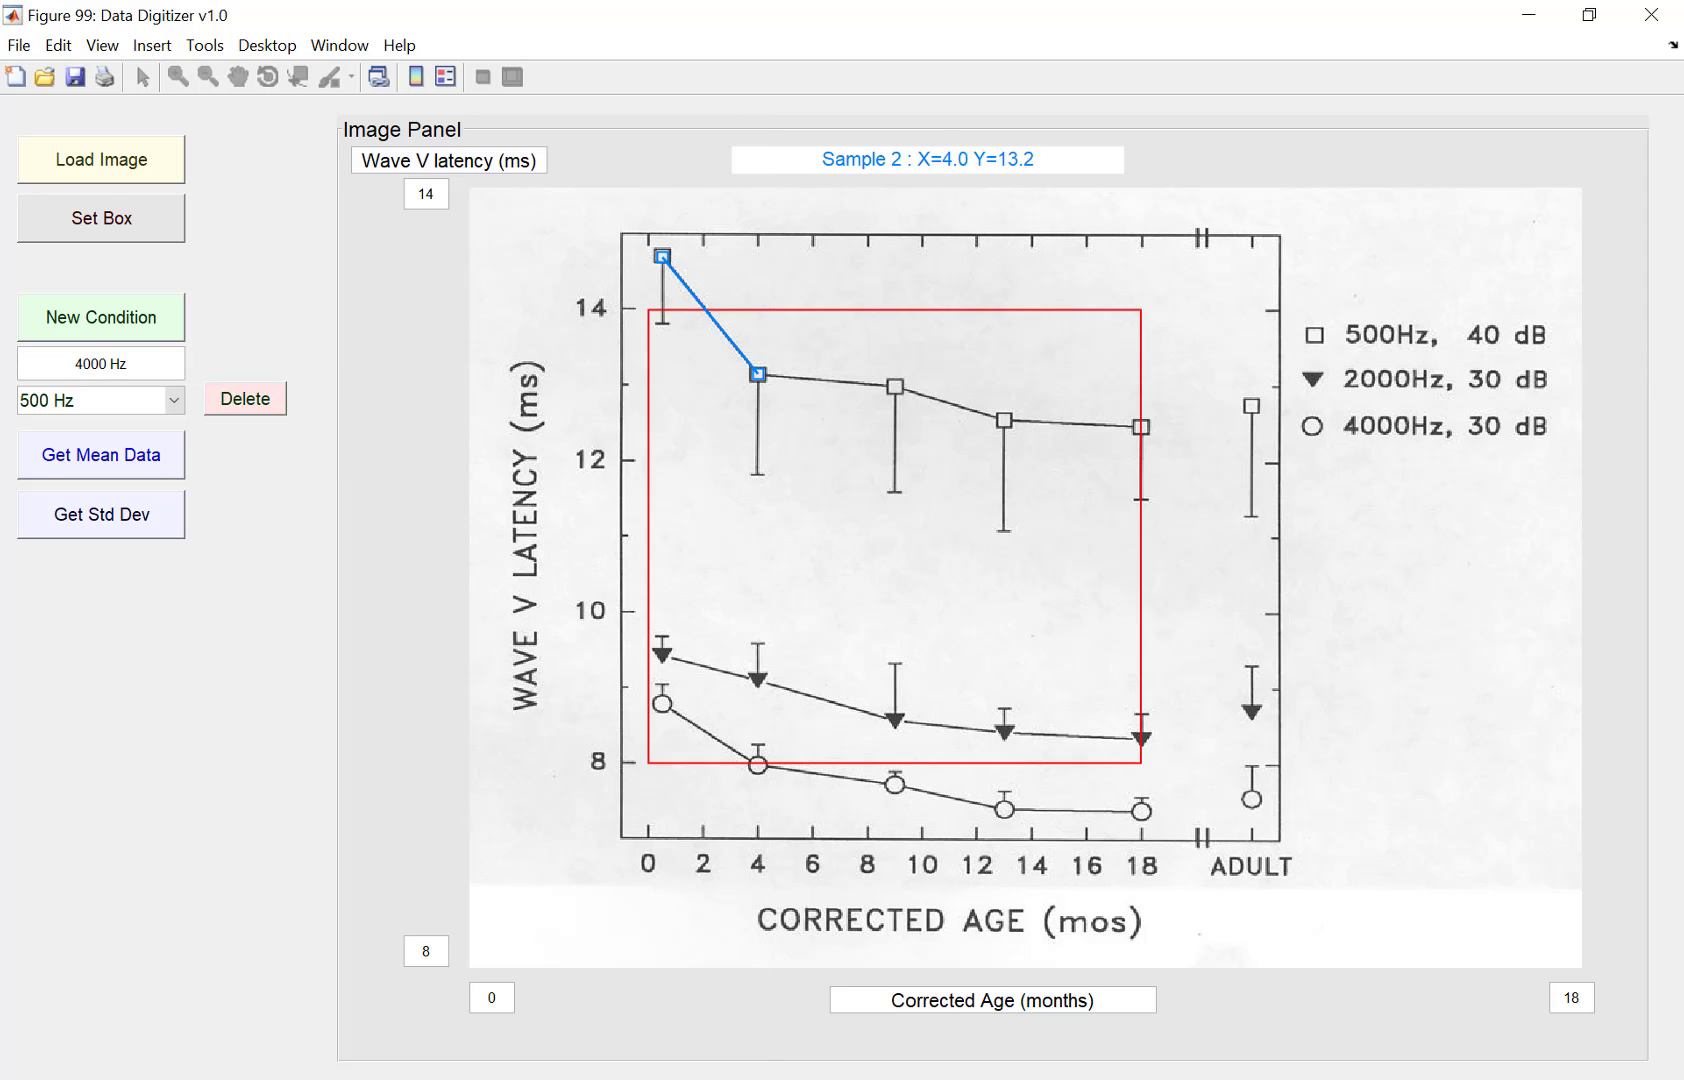
Step: Readjust the second point onto the 4-month square and add points at about 9 and 13 months
right_click(761, 312)
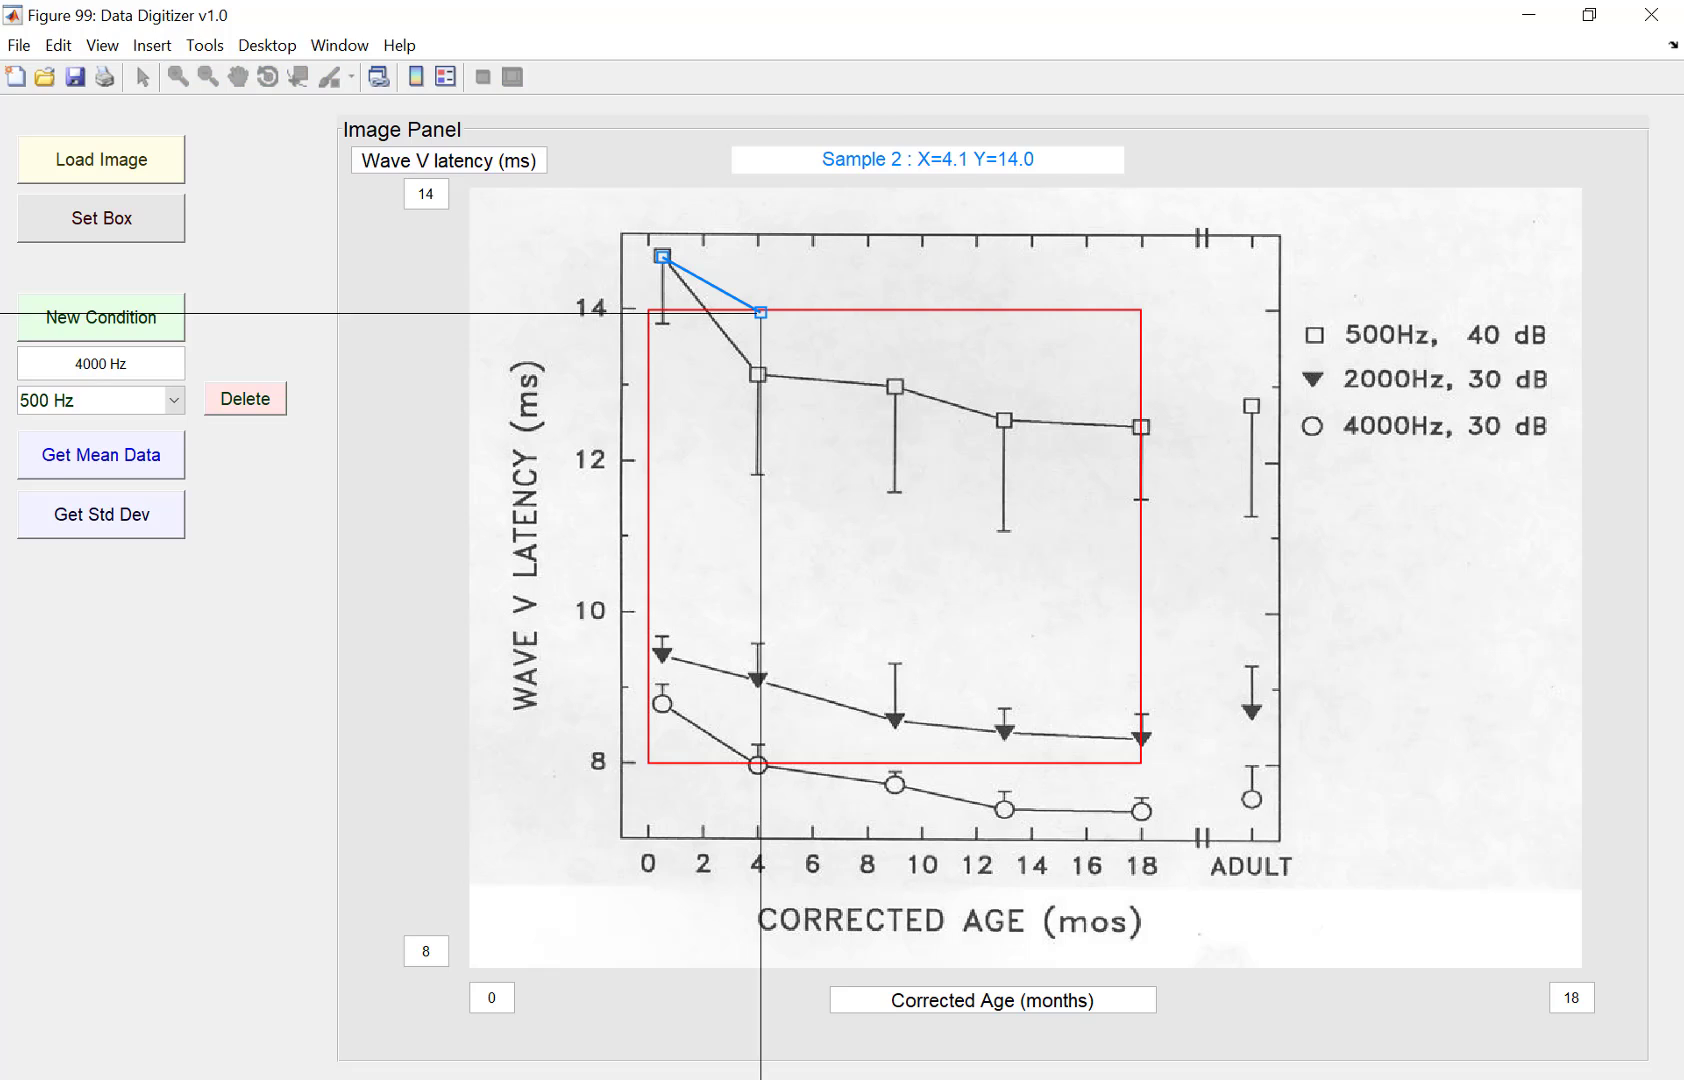
right_click(761, 343)
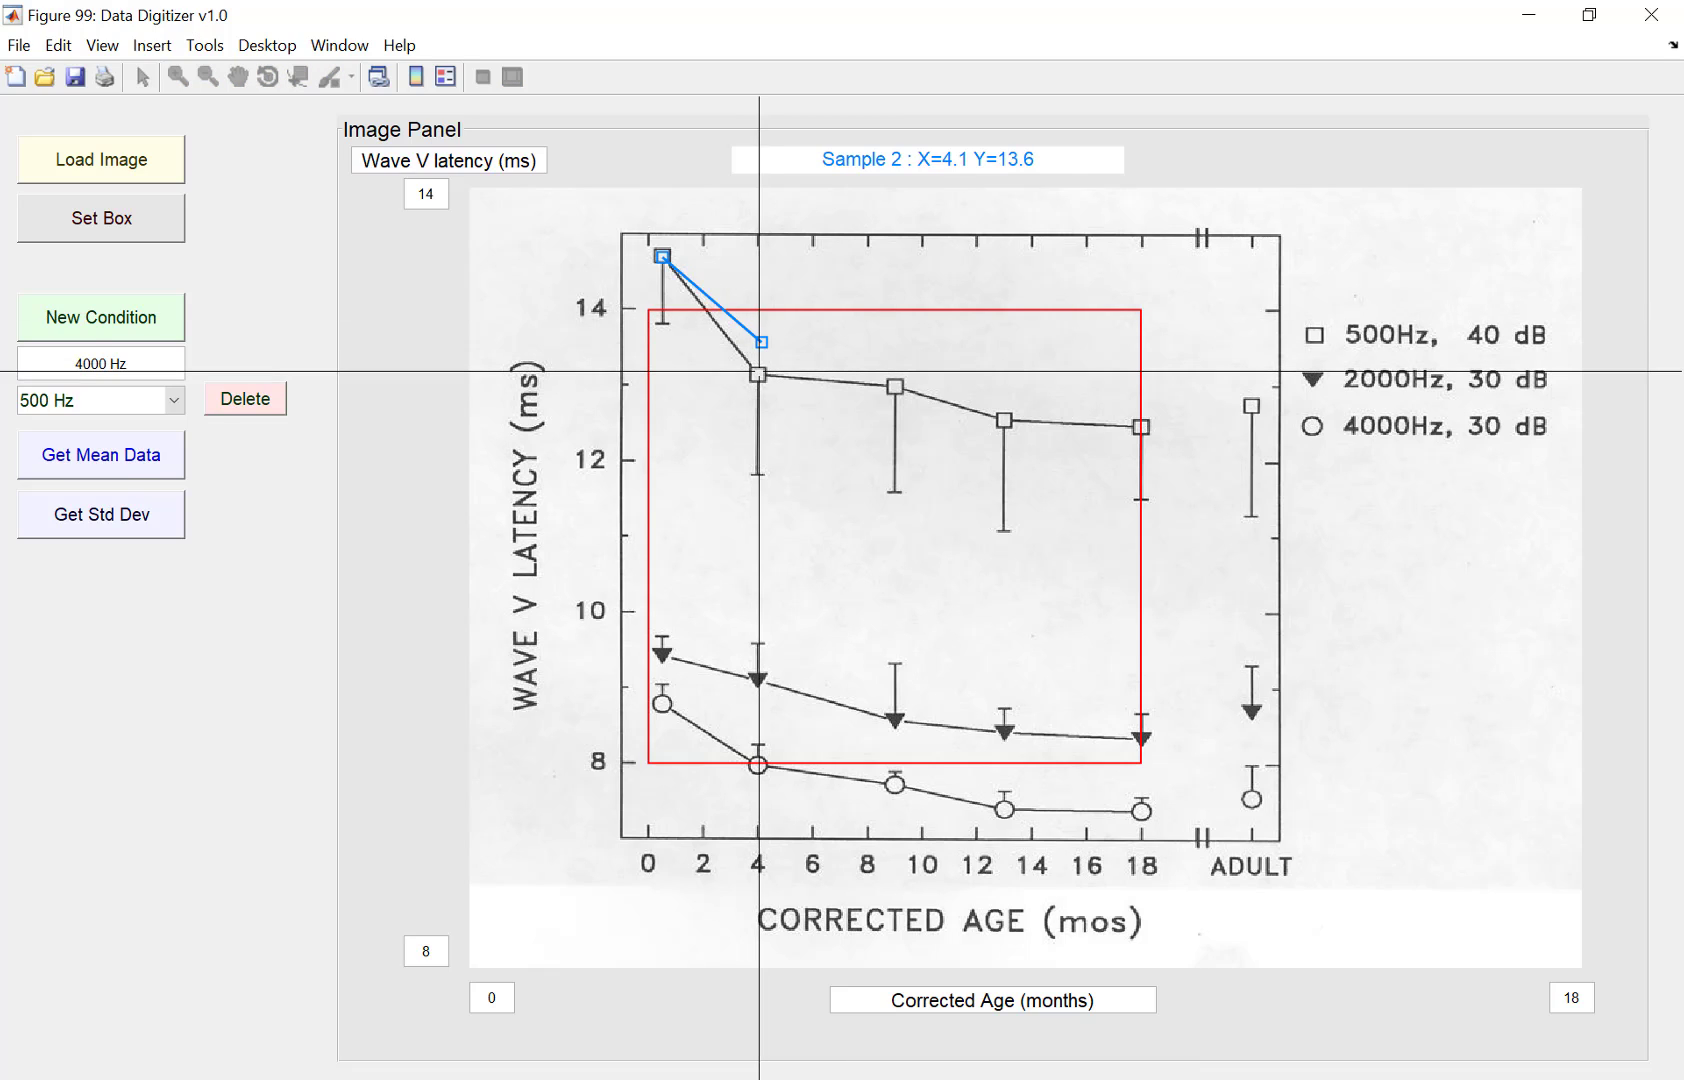
right_click(759, 373)
right_click(759, 376)
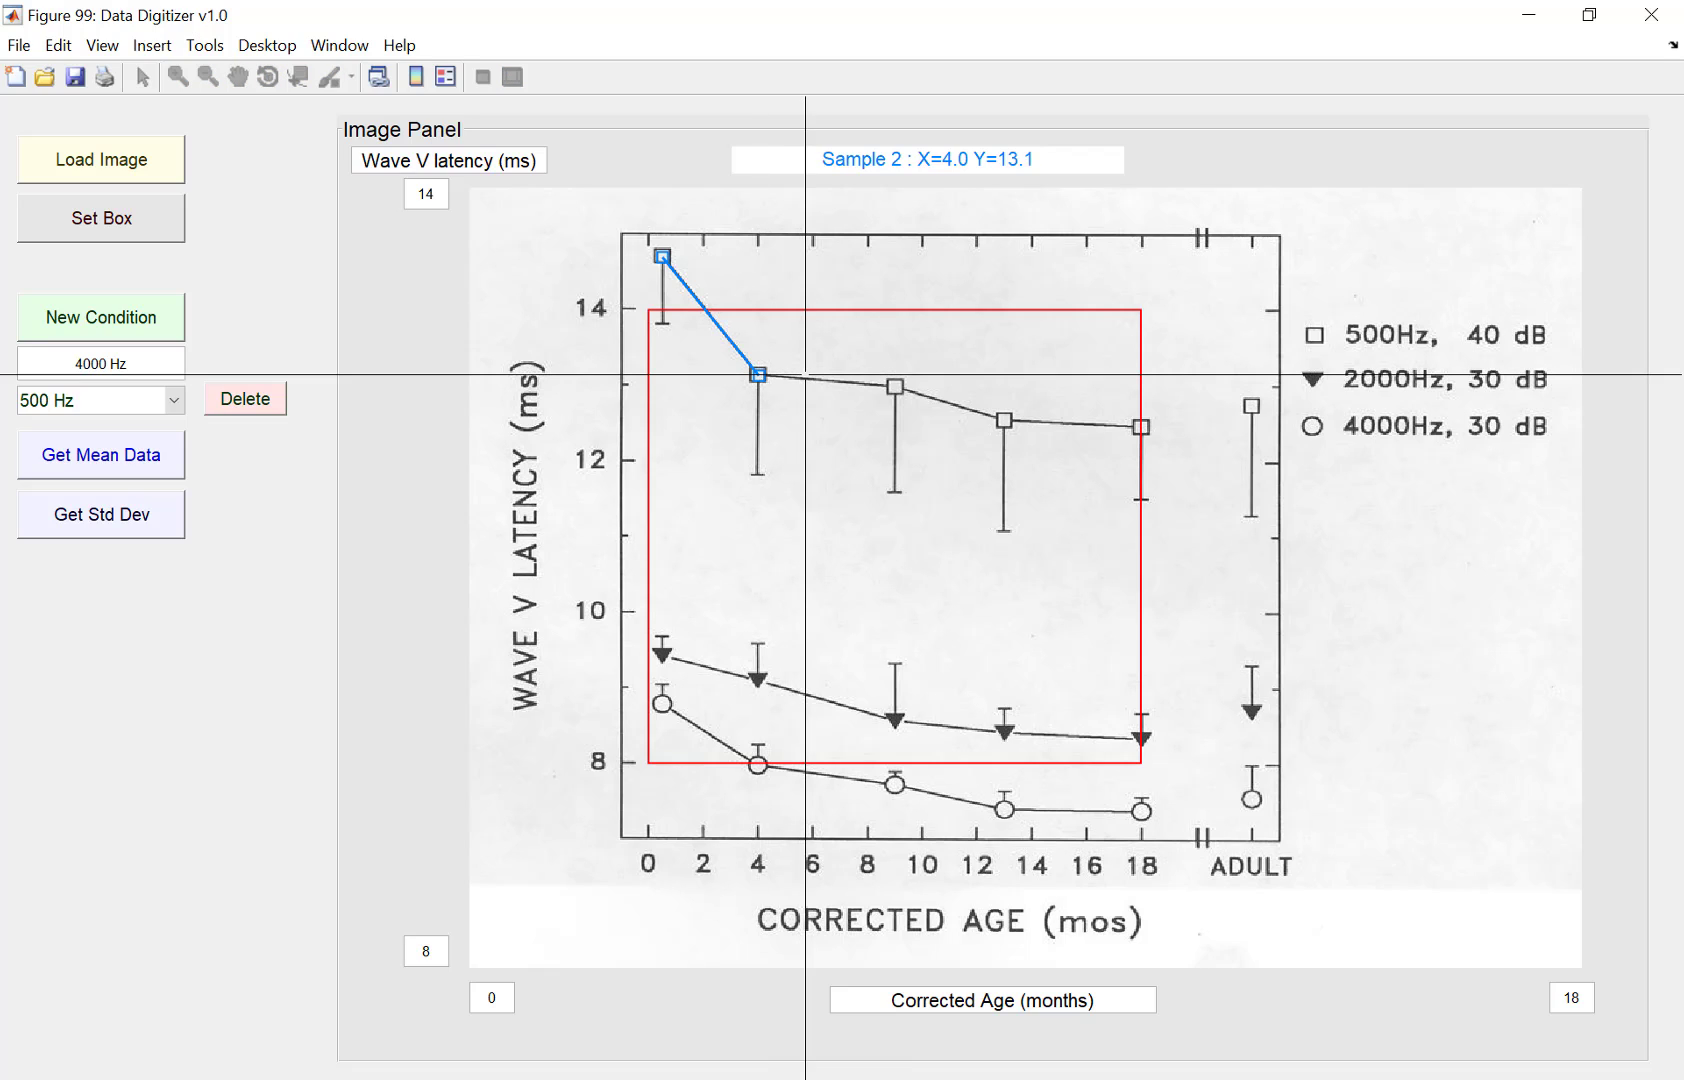
click(895, 384)
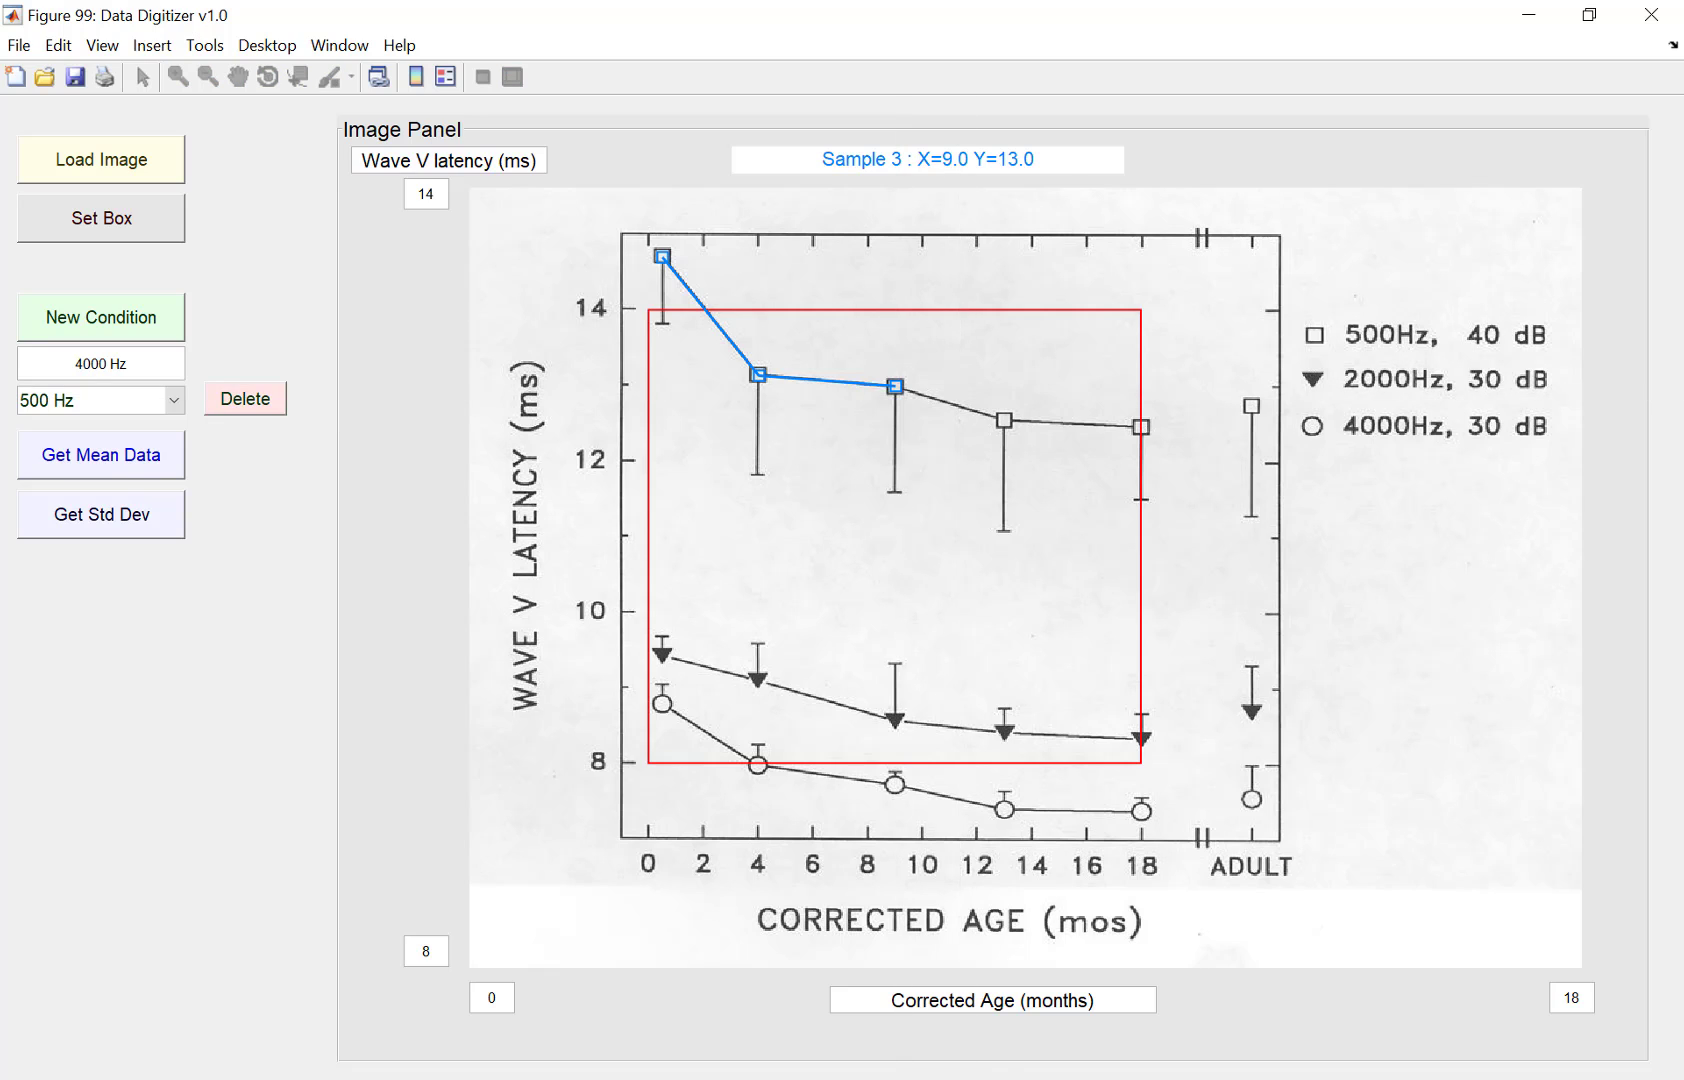
click(1003, 415)
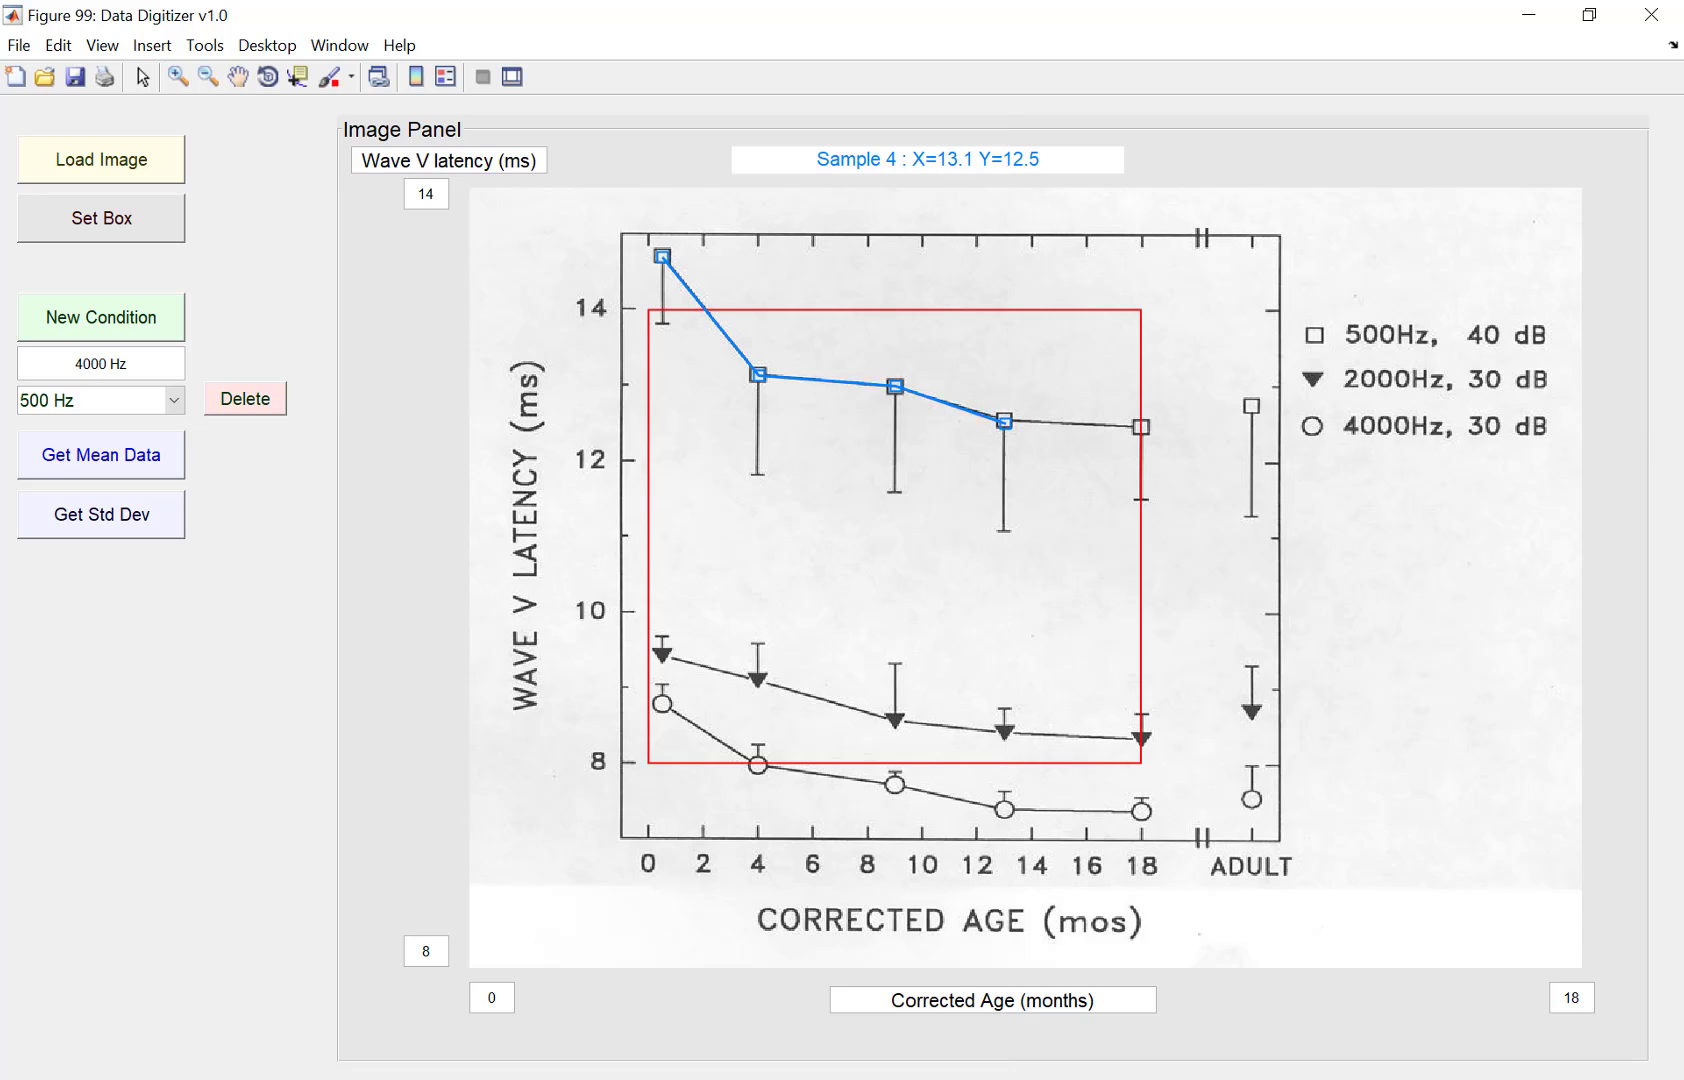
Step: Add the final 500 Hz mean point on the 18-month square and finish collecting the mean data
click(1005, 420)
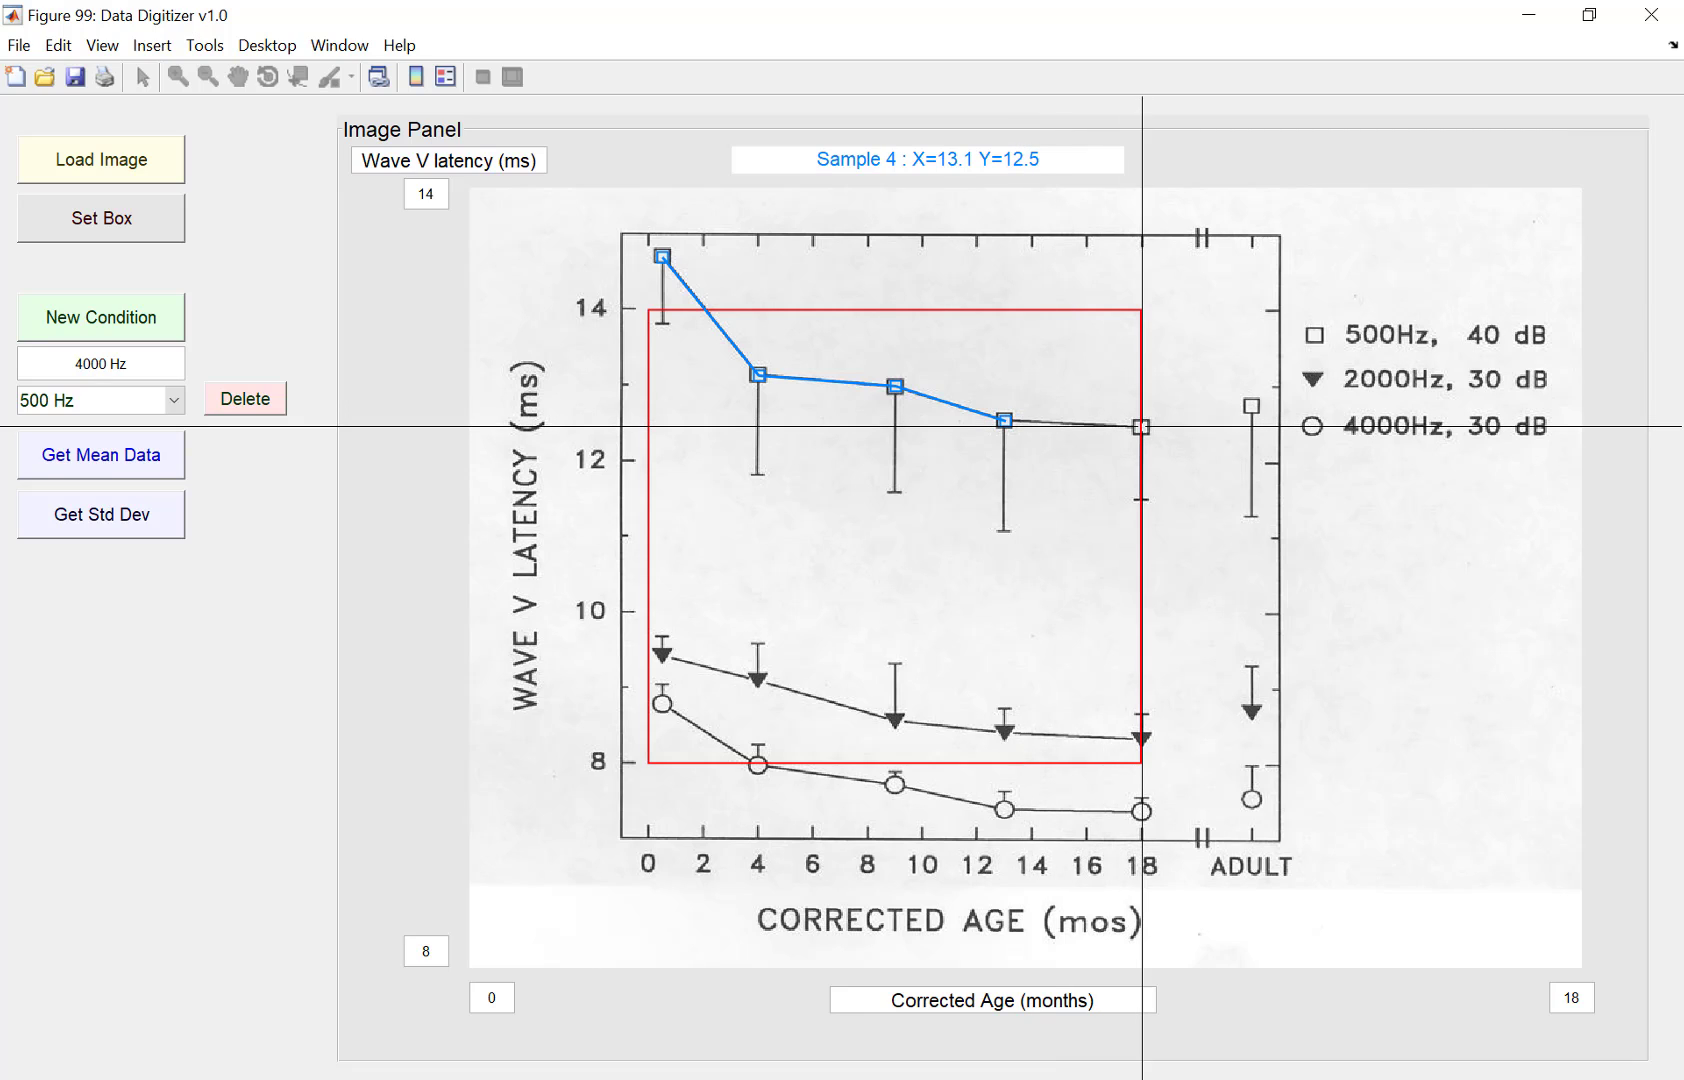
click(1141, 427)
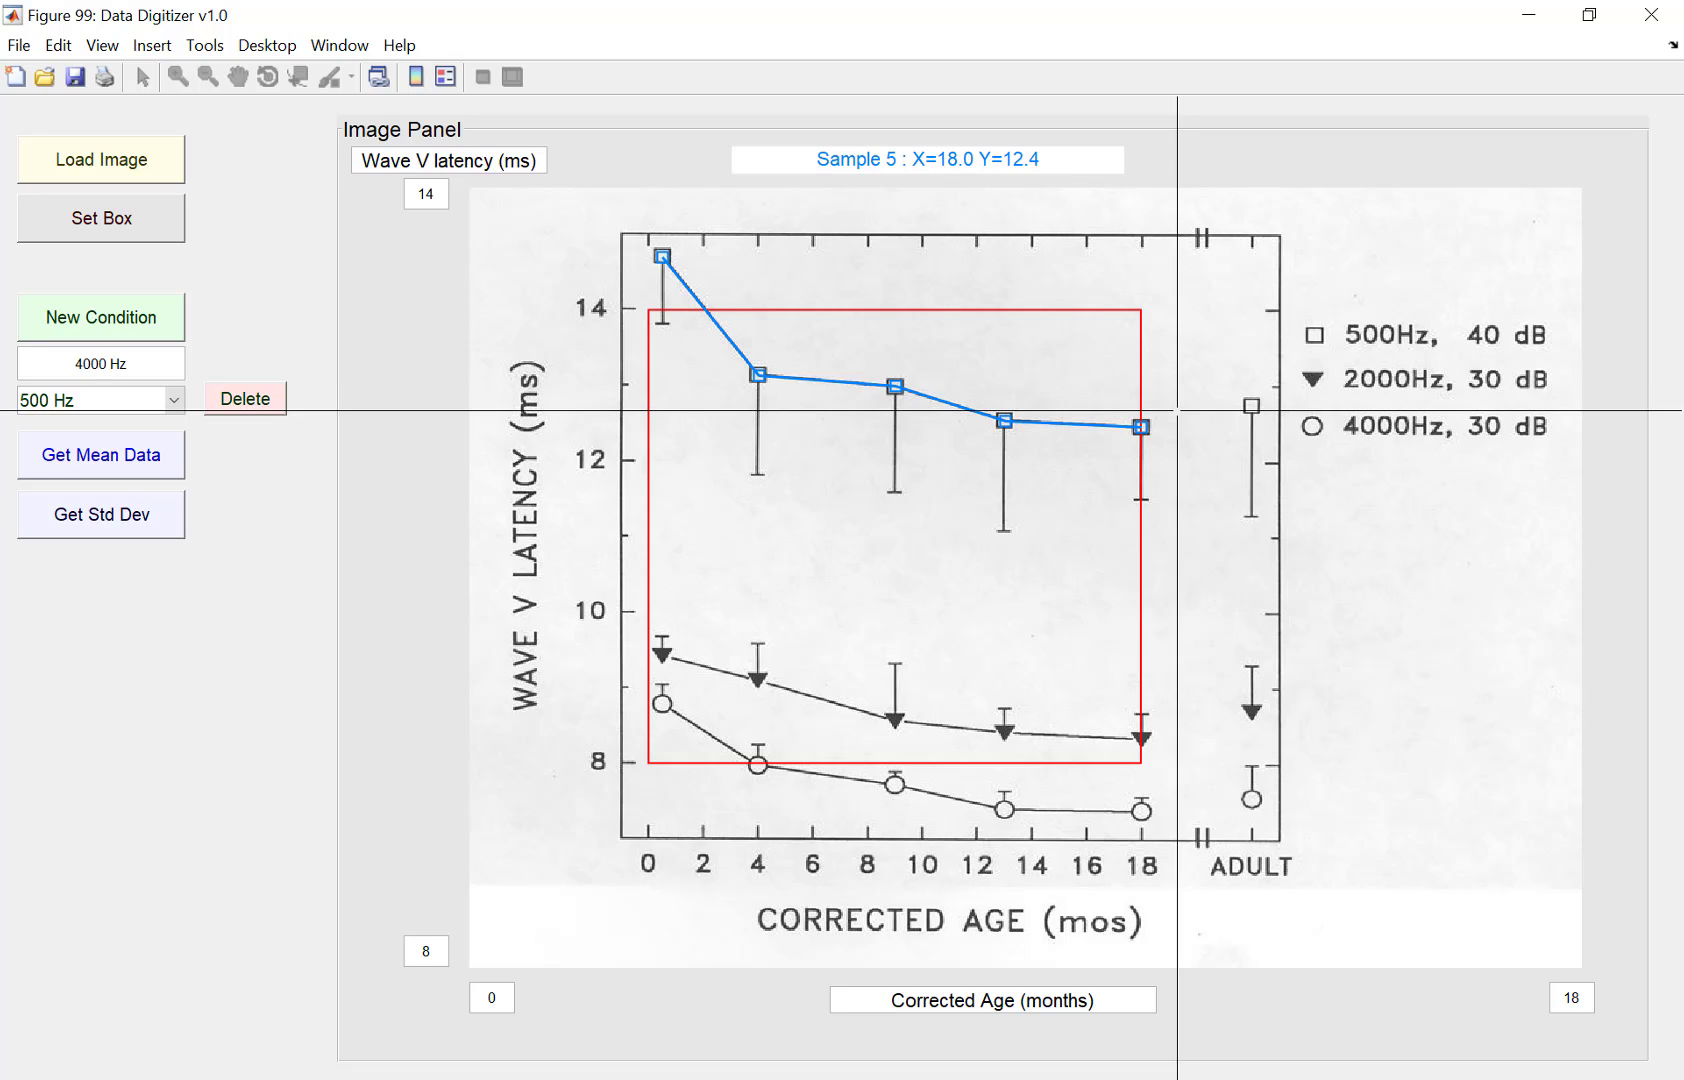
key(Return)
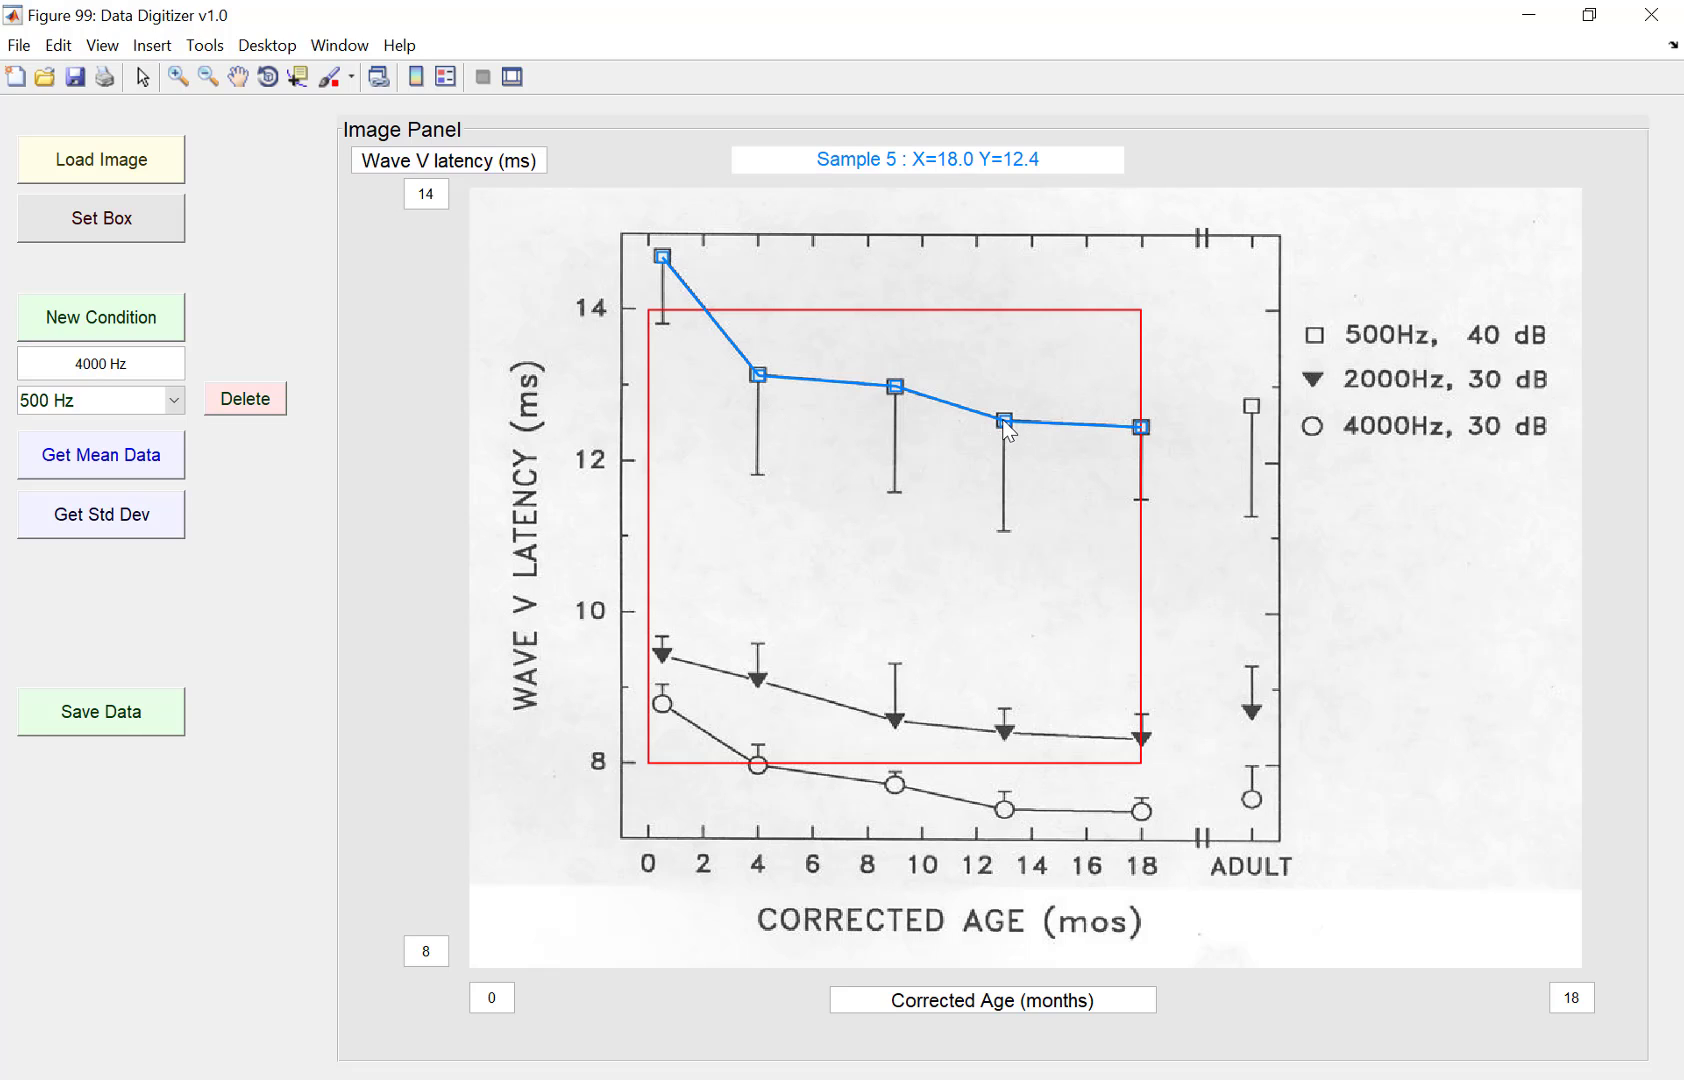
Step: Nudge the 500 Hz mean points at 13, 4 and 0.5 months onto the centres of their squares
mouse_move(1005, 422)
mouse_down()
mouse_move(1003, 366)
mouse_move(1005, 420)
mouse_up()
drag(760, 382, 759, 375)
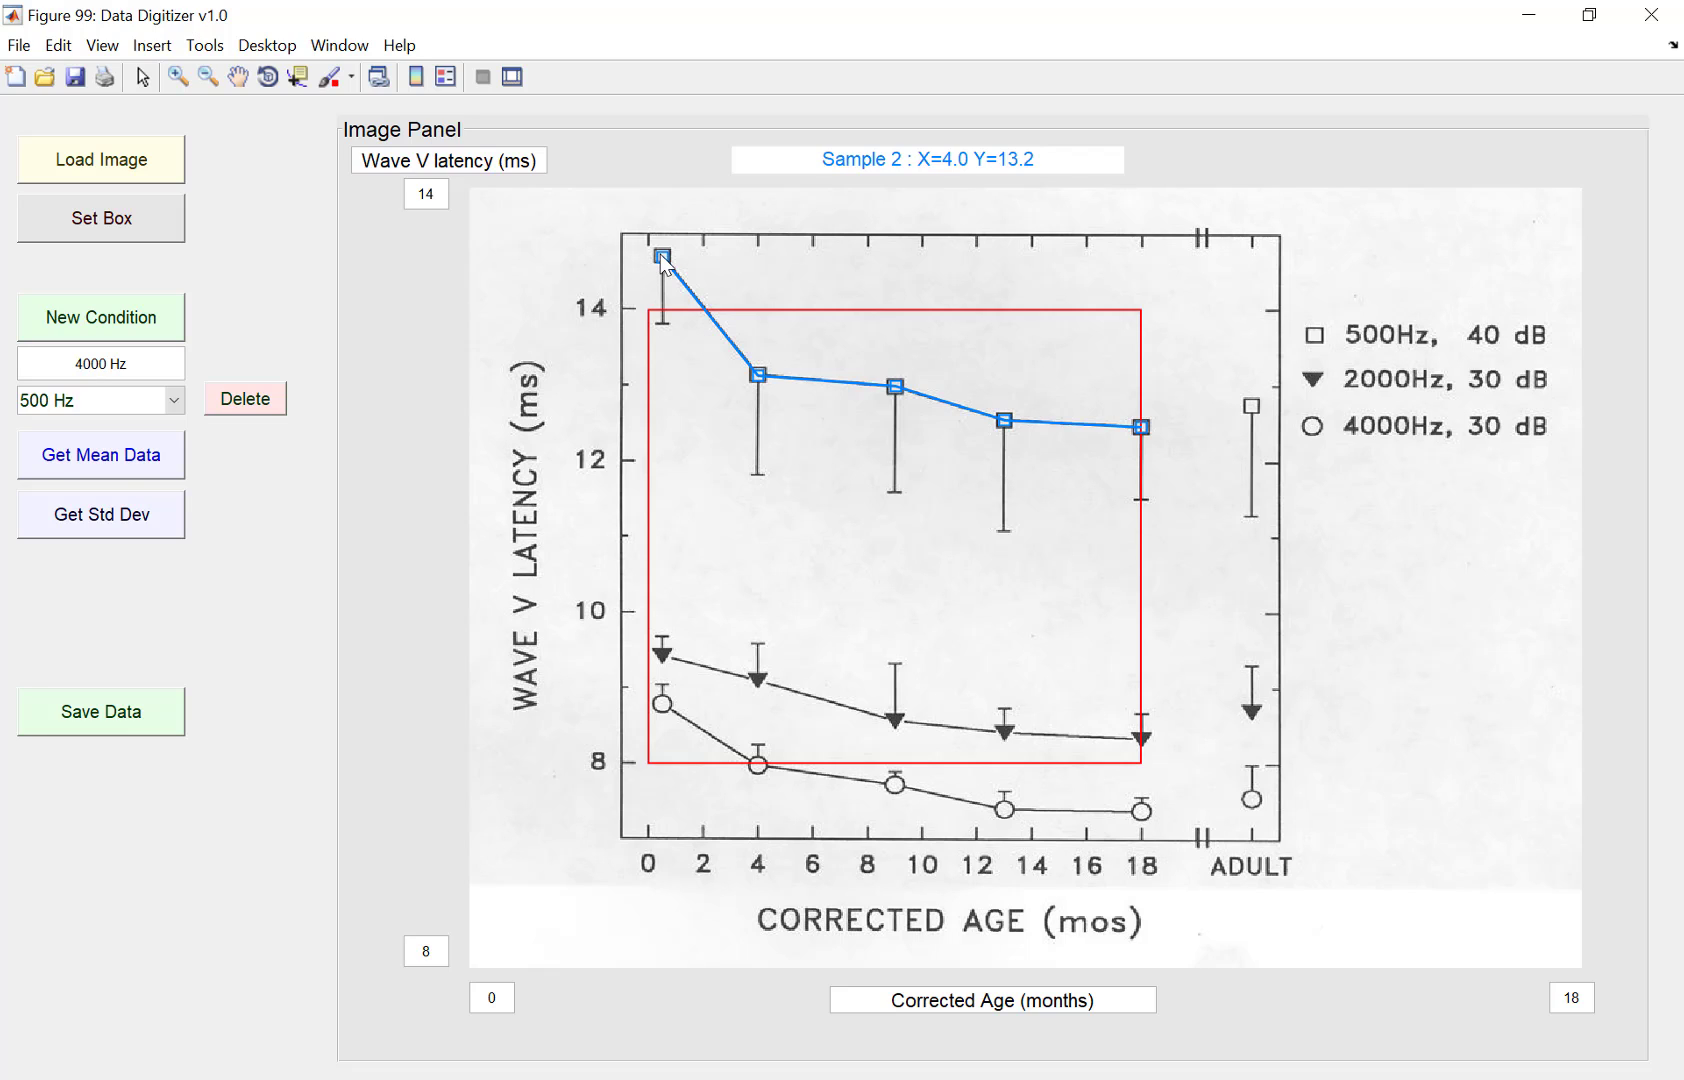
drag(661, 257, 665, 263)
Step: Start collecting 500 Hz standard deviation data and place points at the error bar tips at 0.5, 4 and 9 months
click(132, 401)
click(105, 430)
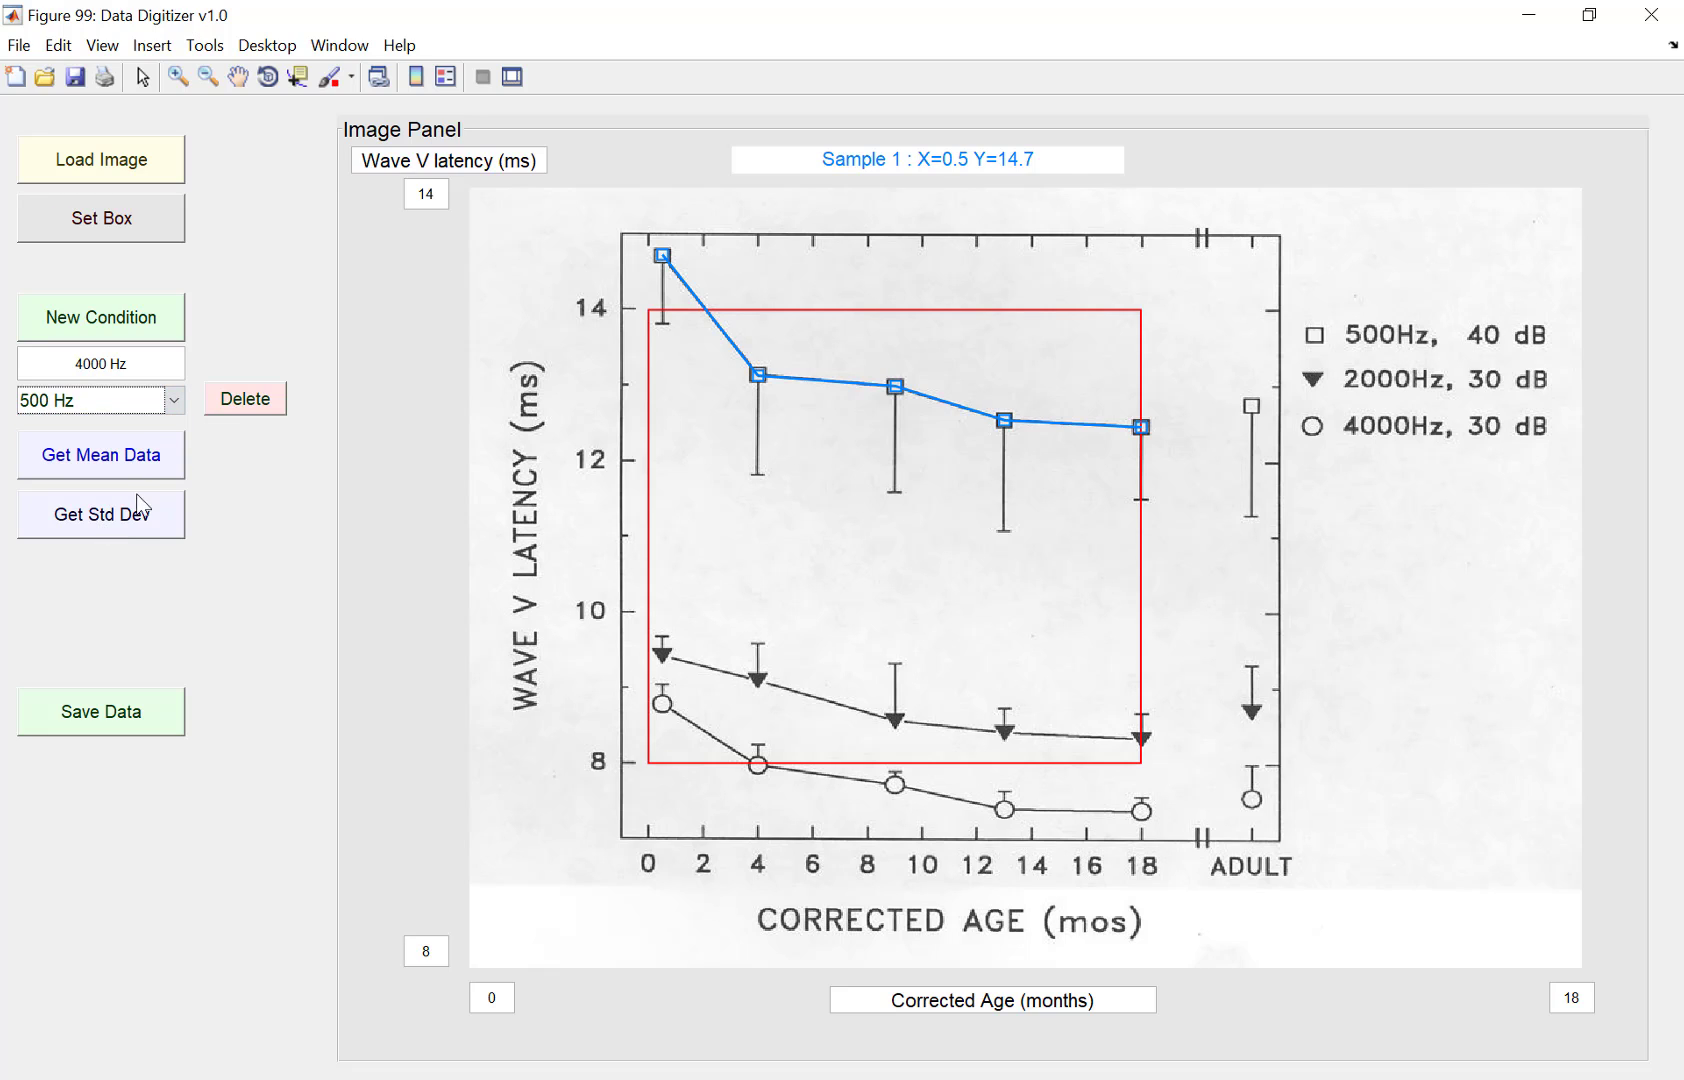
click(124, 520)
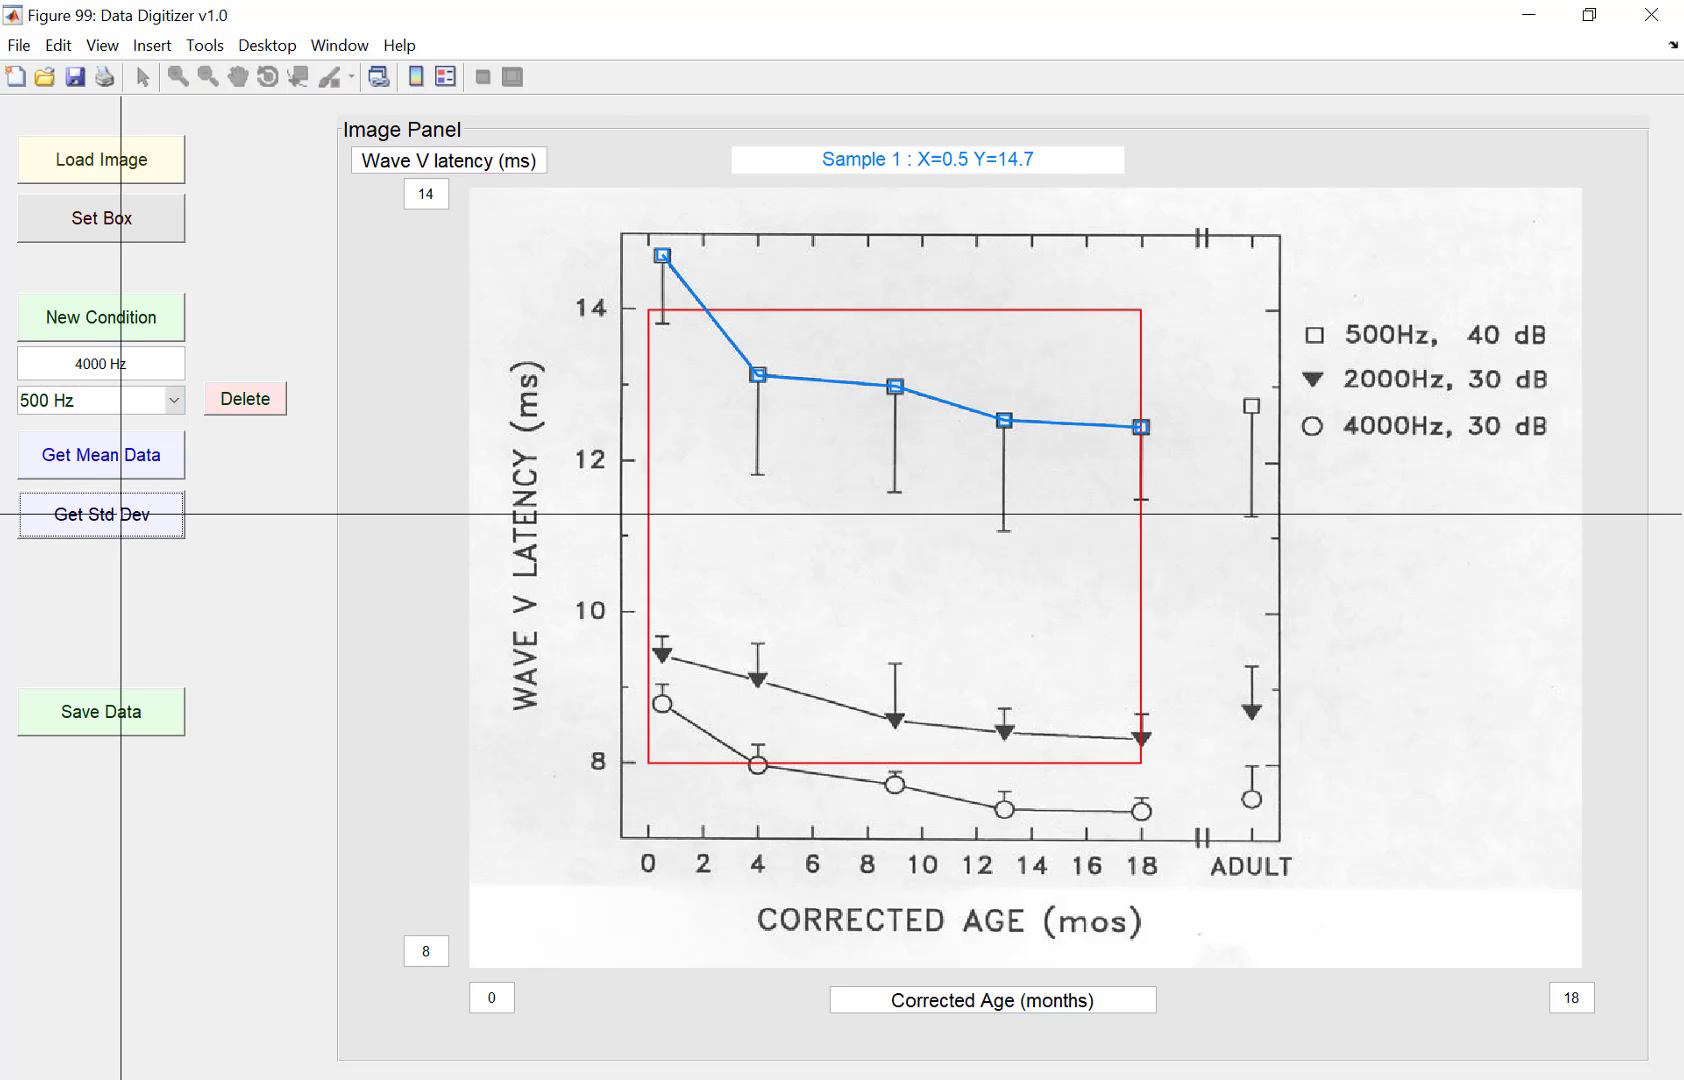
click(662, 324)
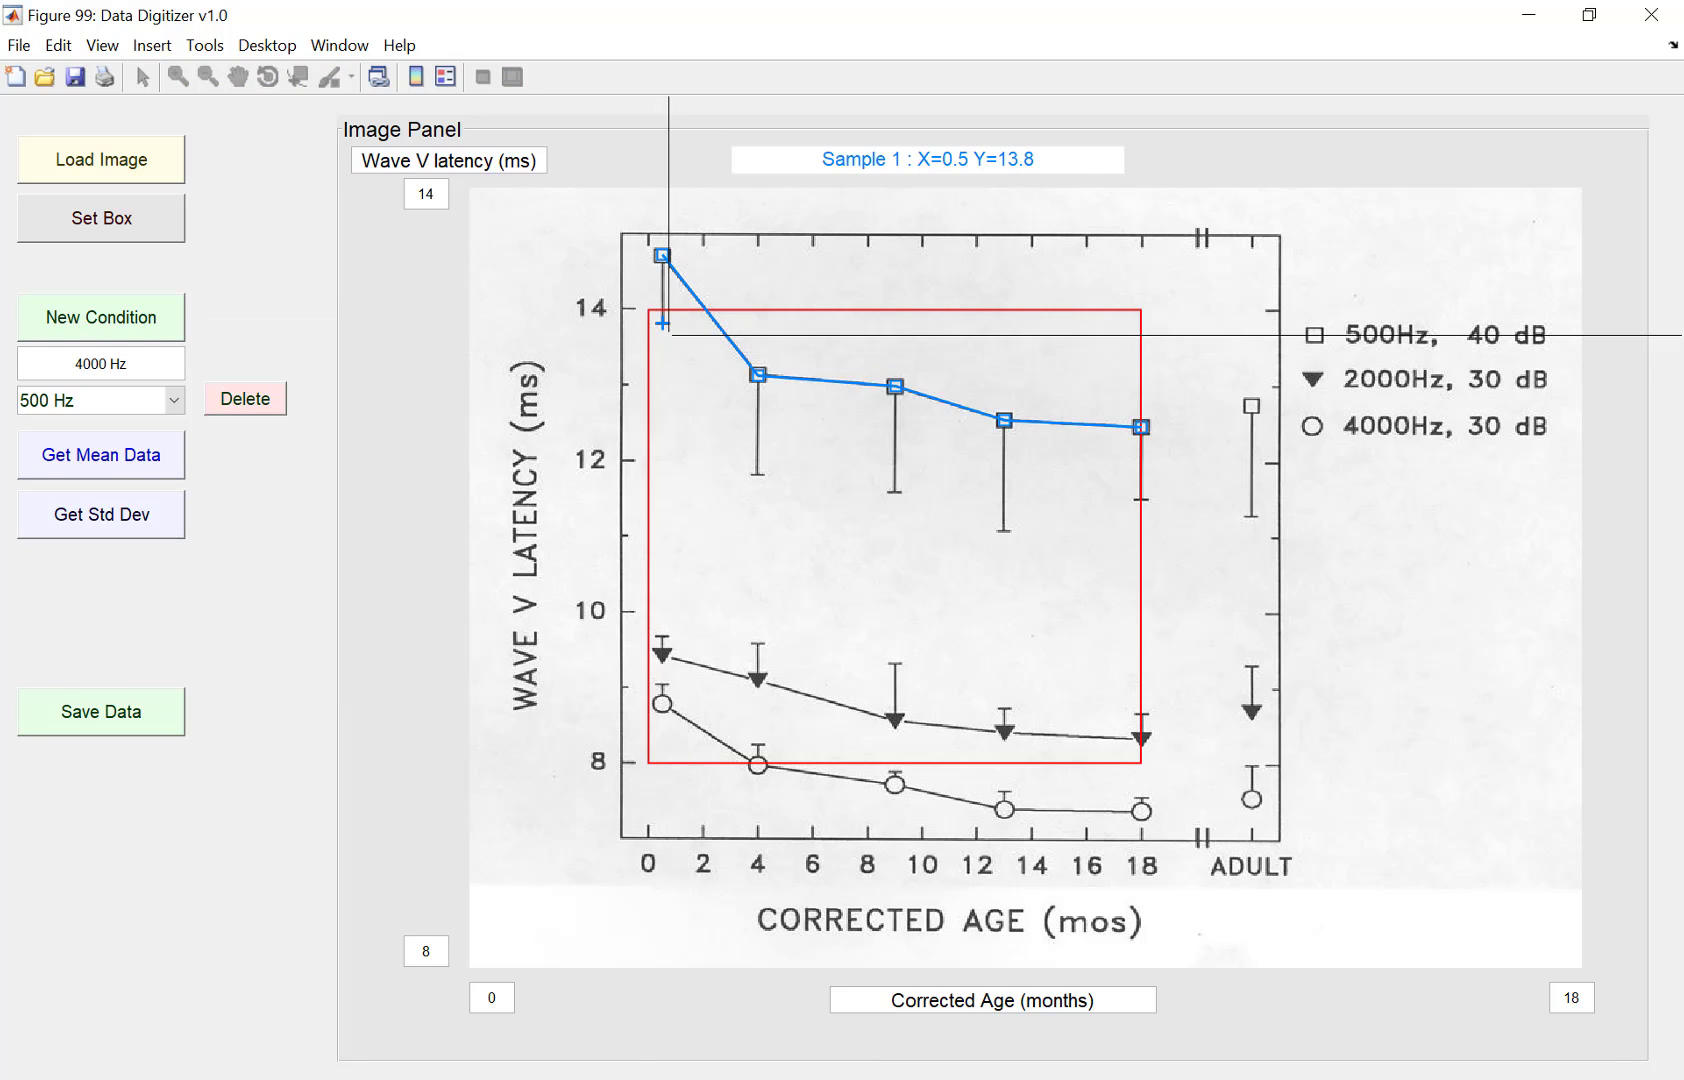
click(756, 474)
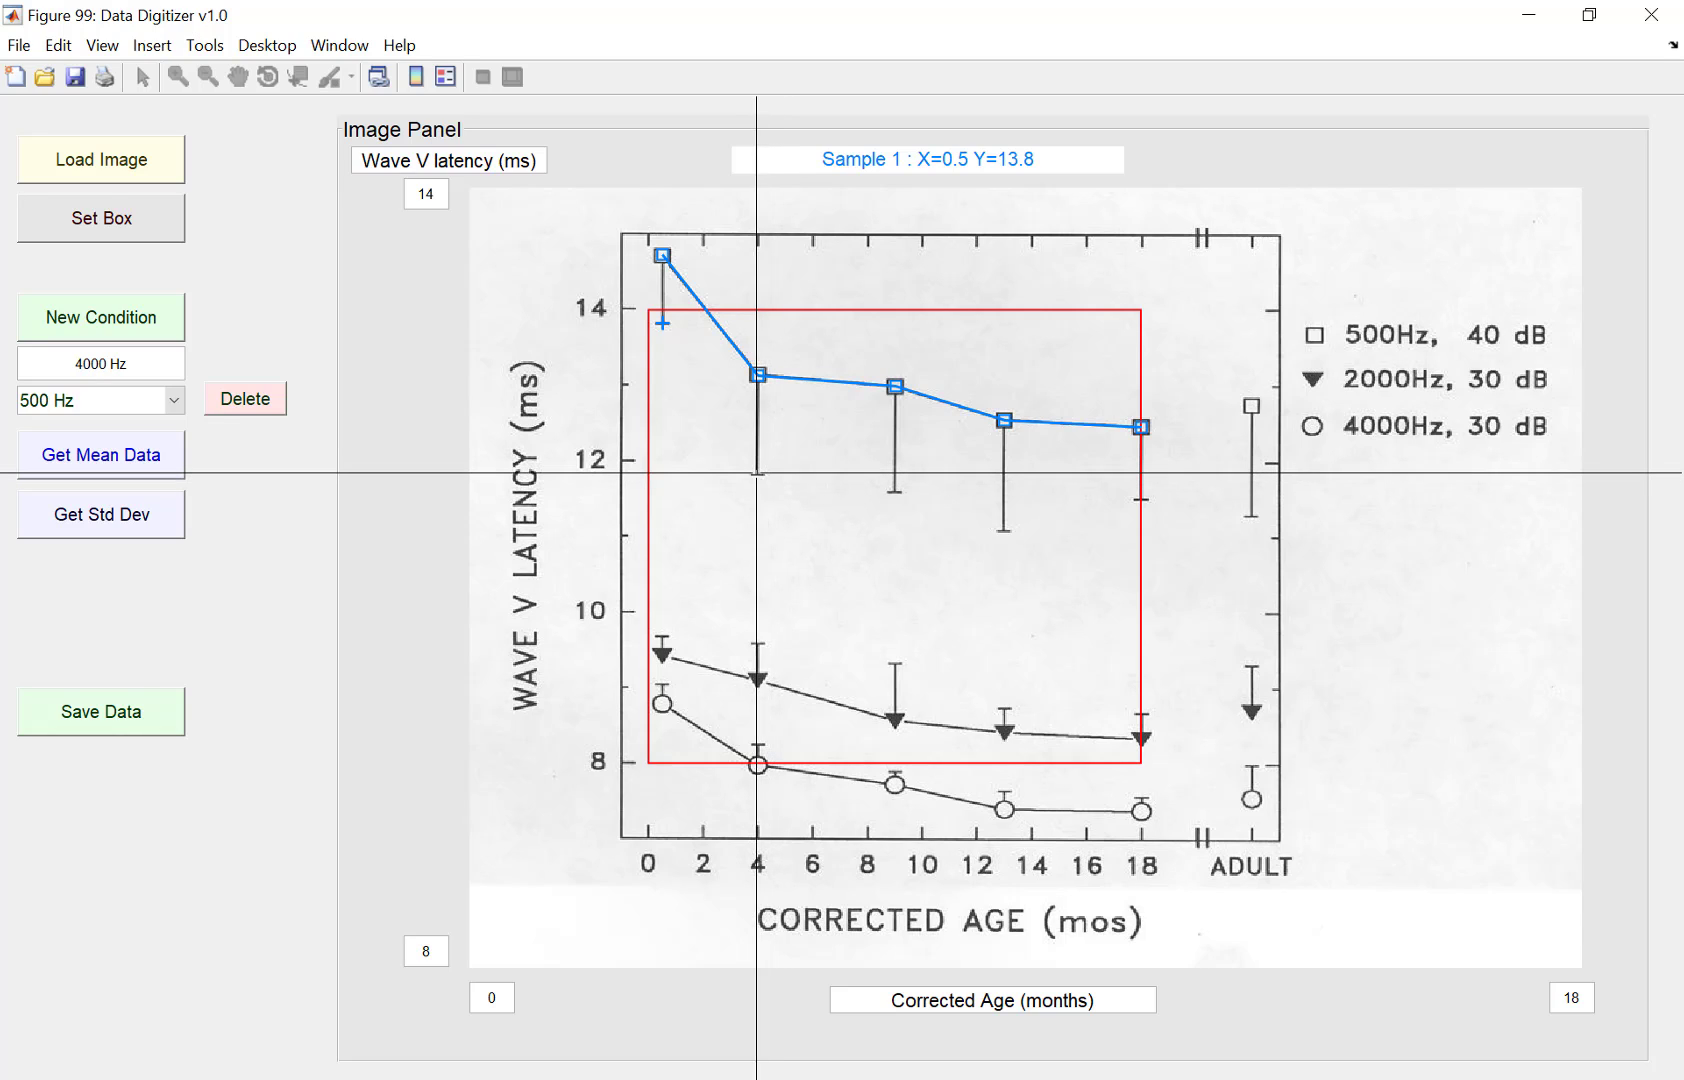
click(756, 473)
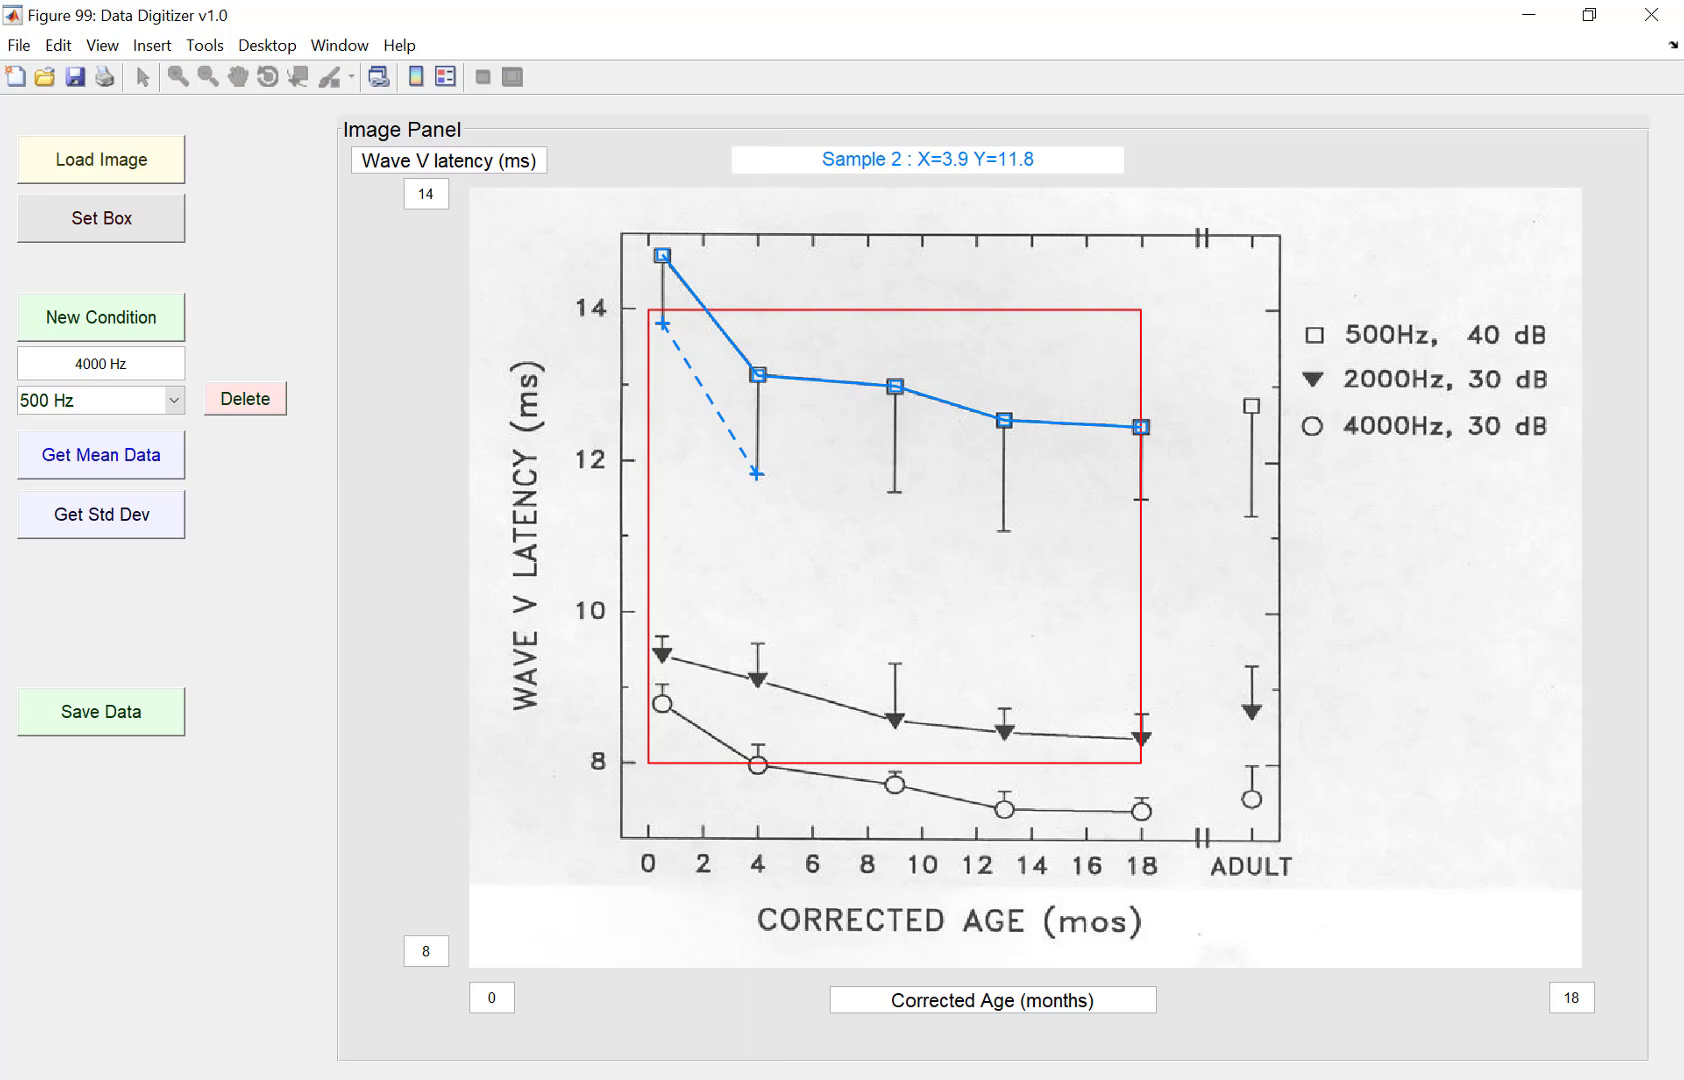
click(893, 493)
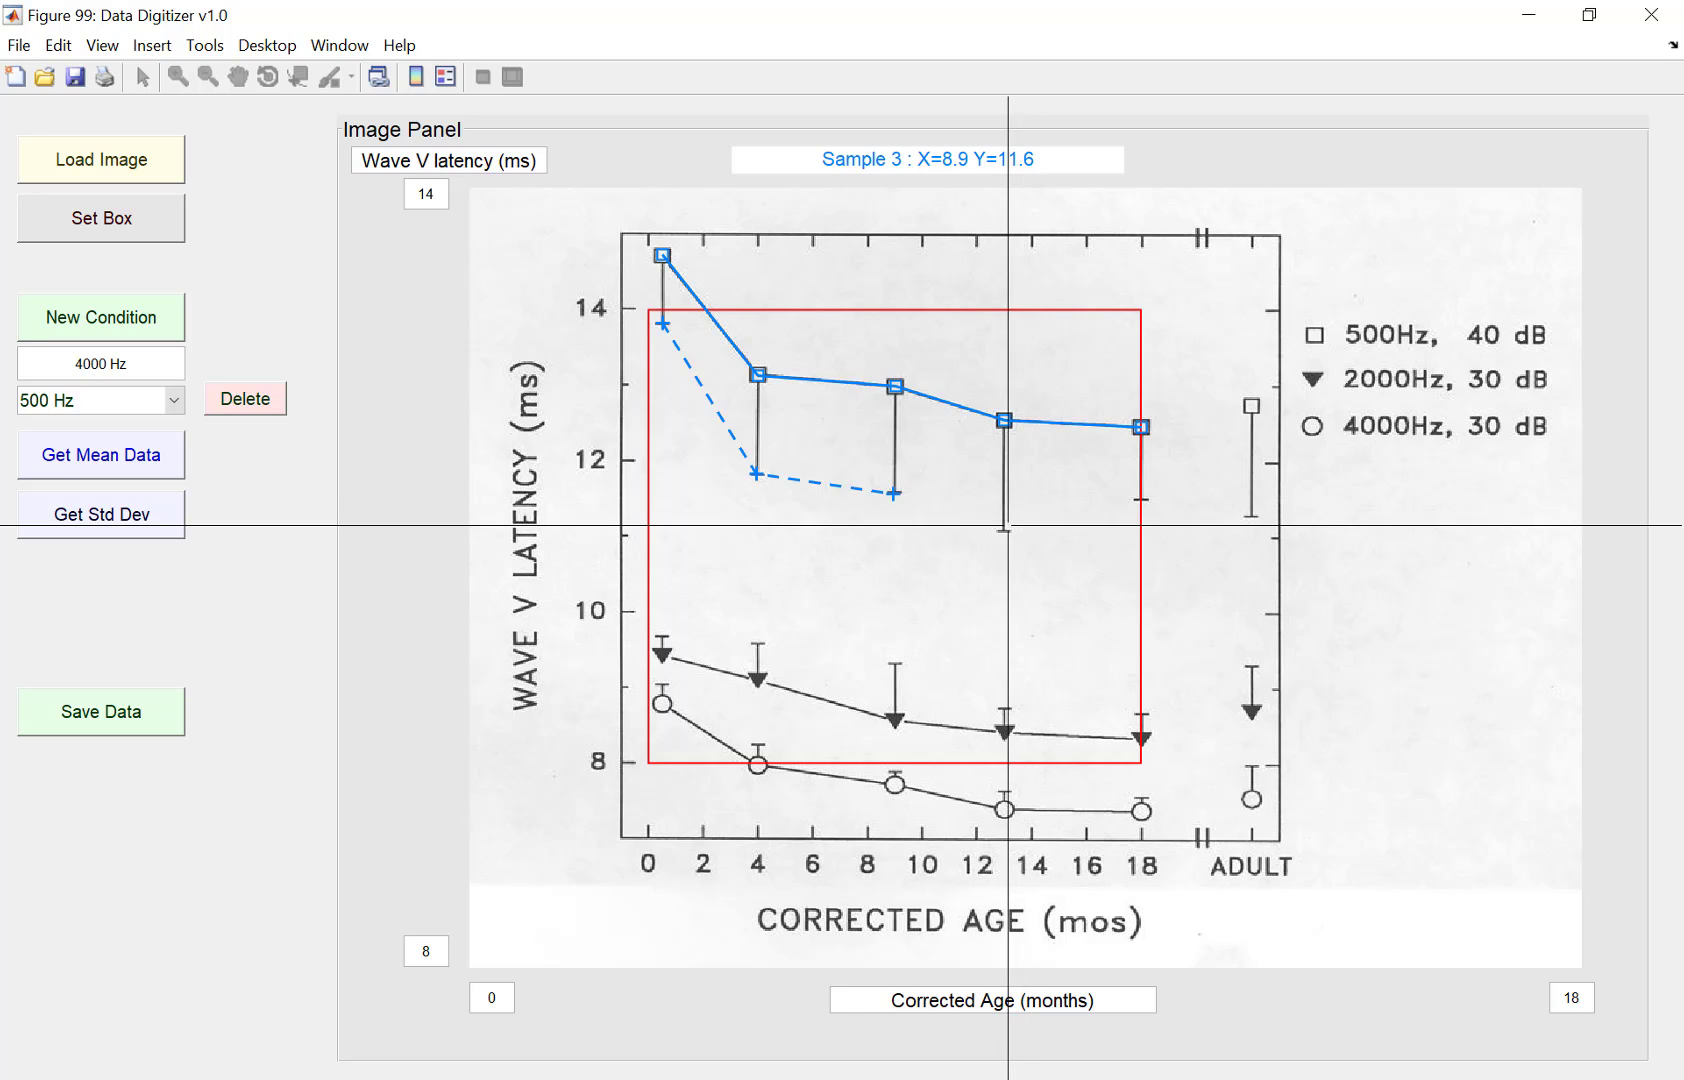
Step: Place the 500 Hz standard deviation points at the 13- and 18-month error bar tips and finish the collection
click(1003, 529)
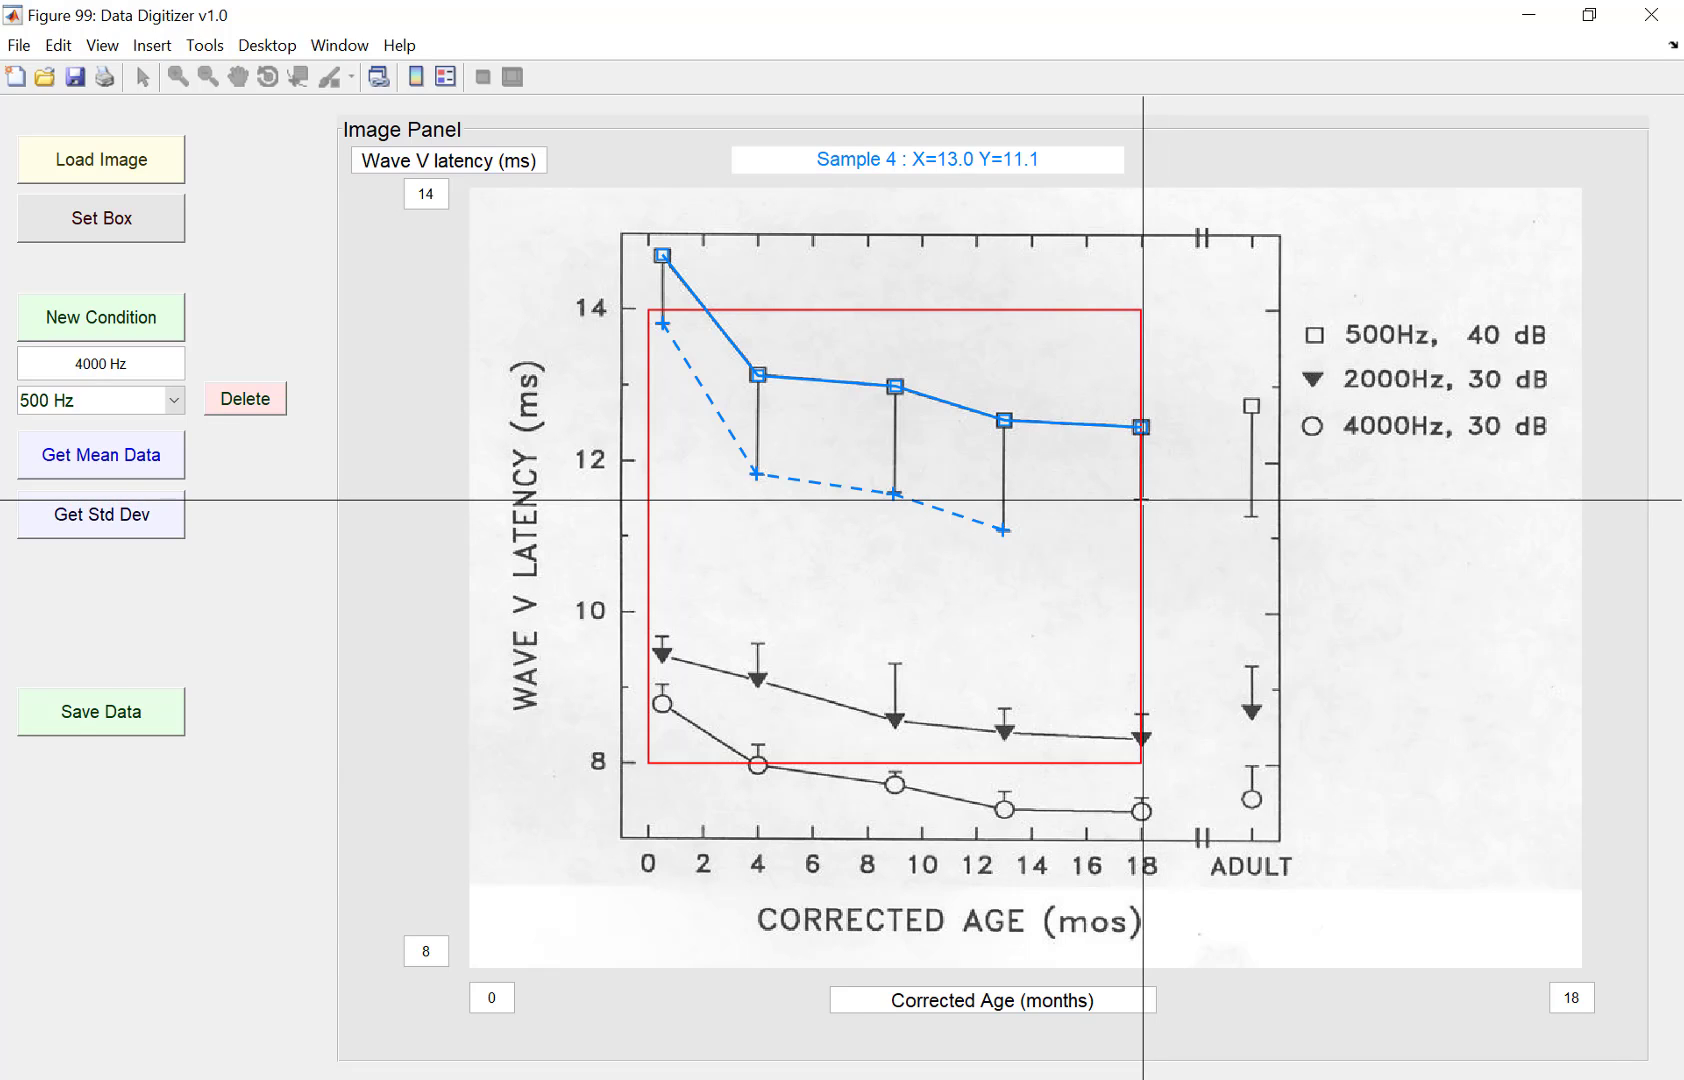
click(1141, 500)
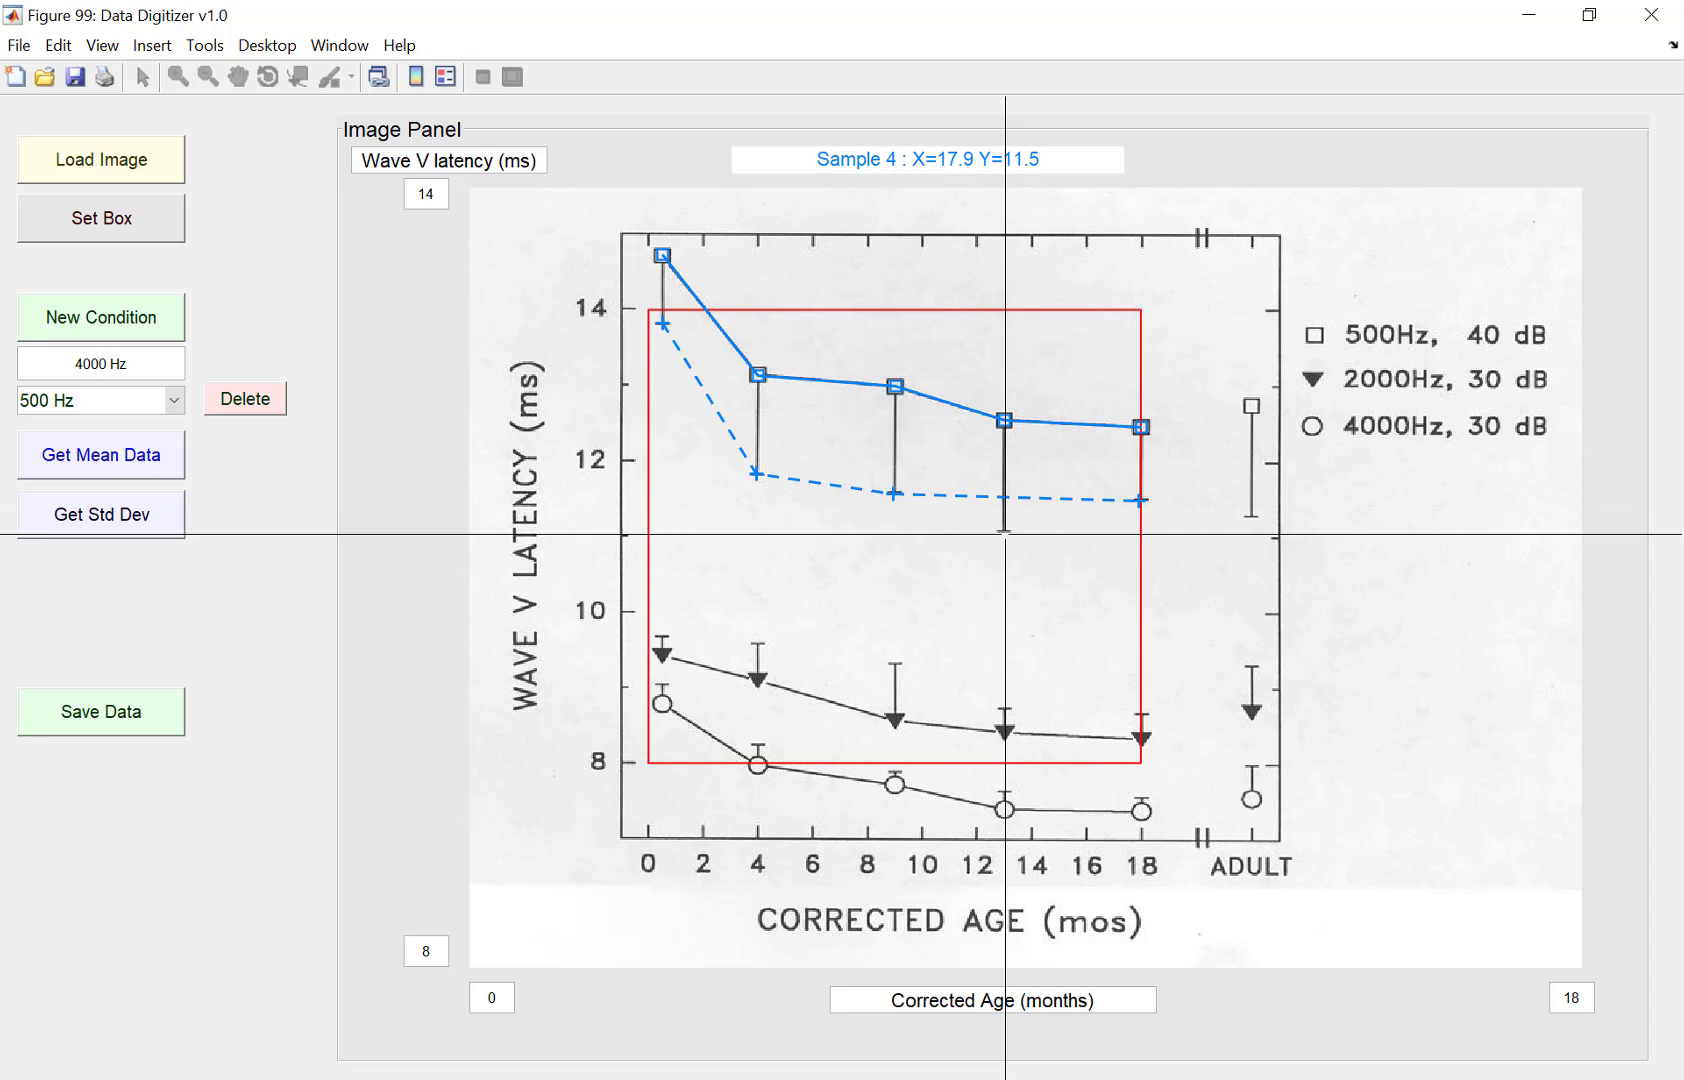
click(1004, 531)
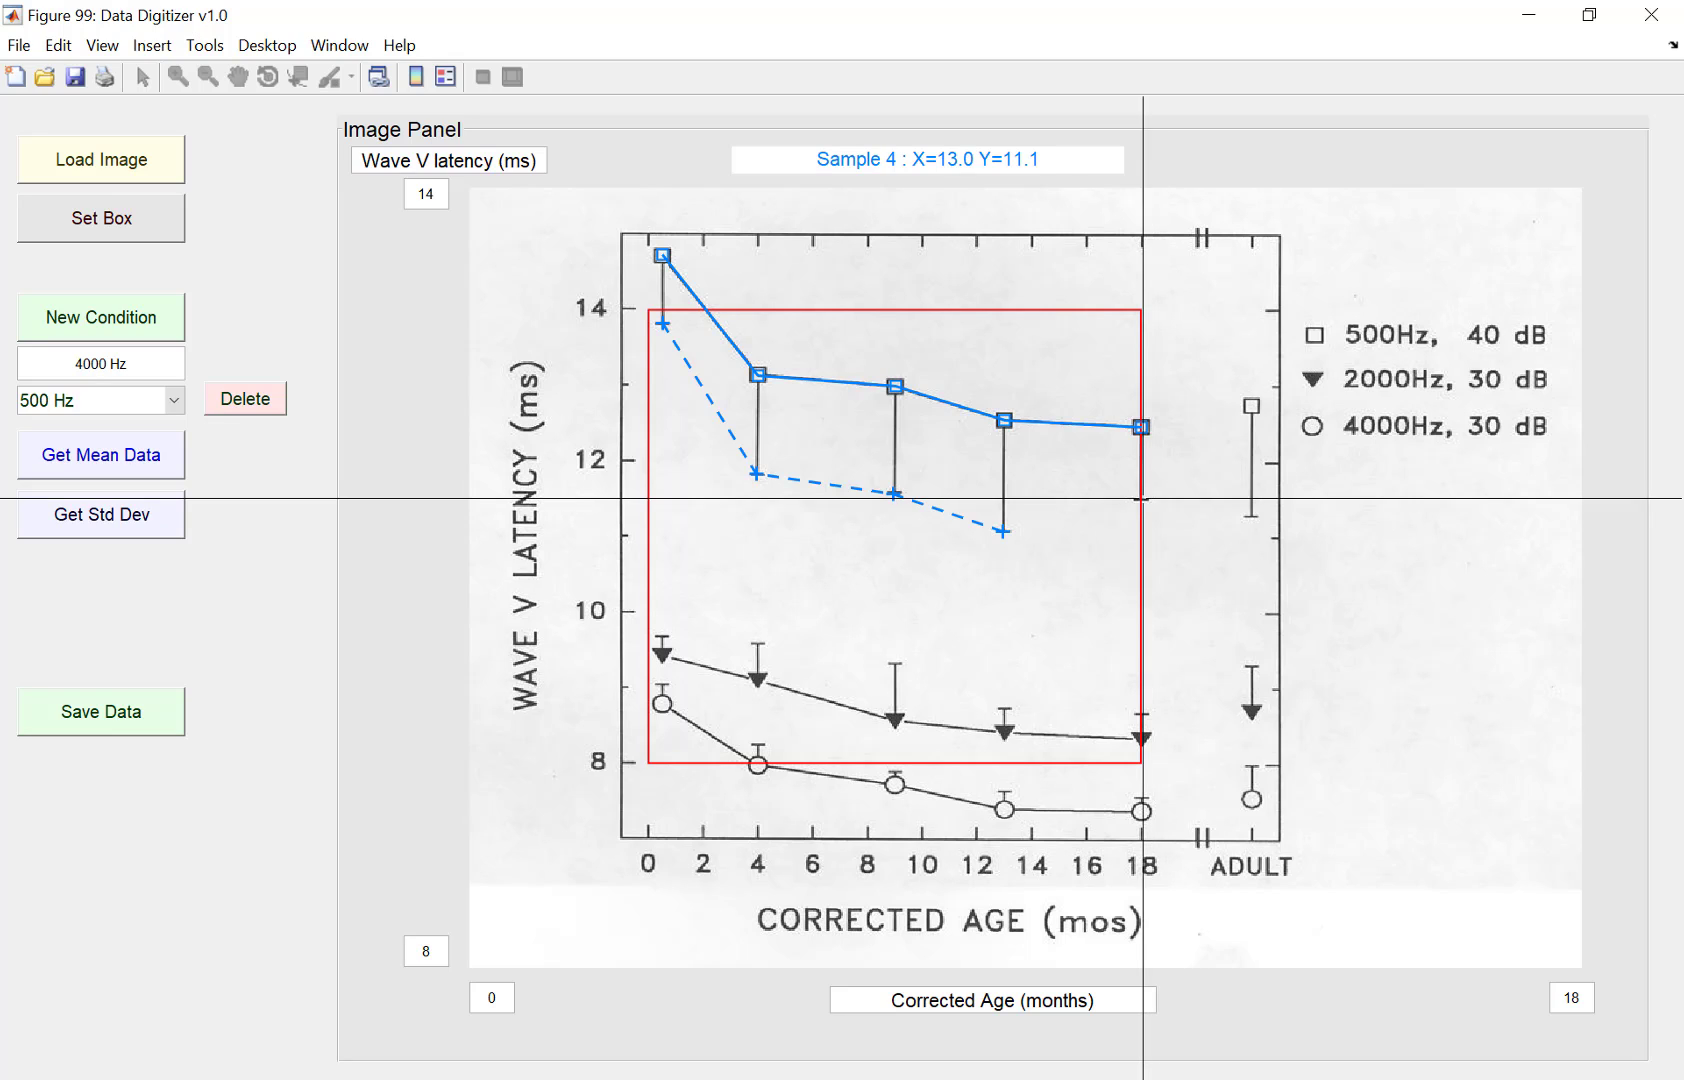
click(1142, 498)
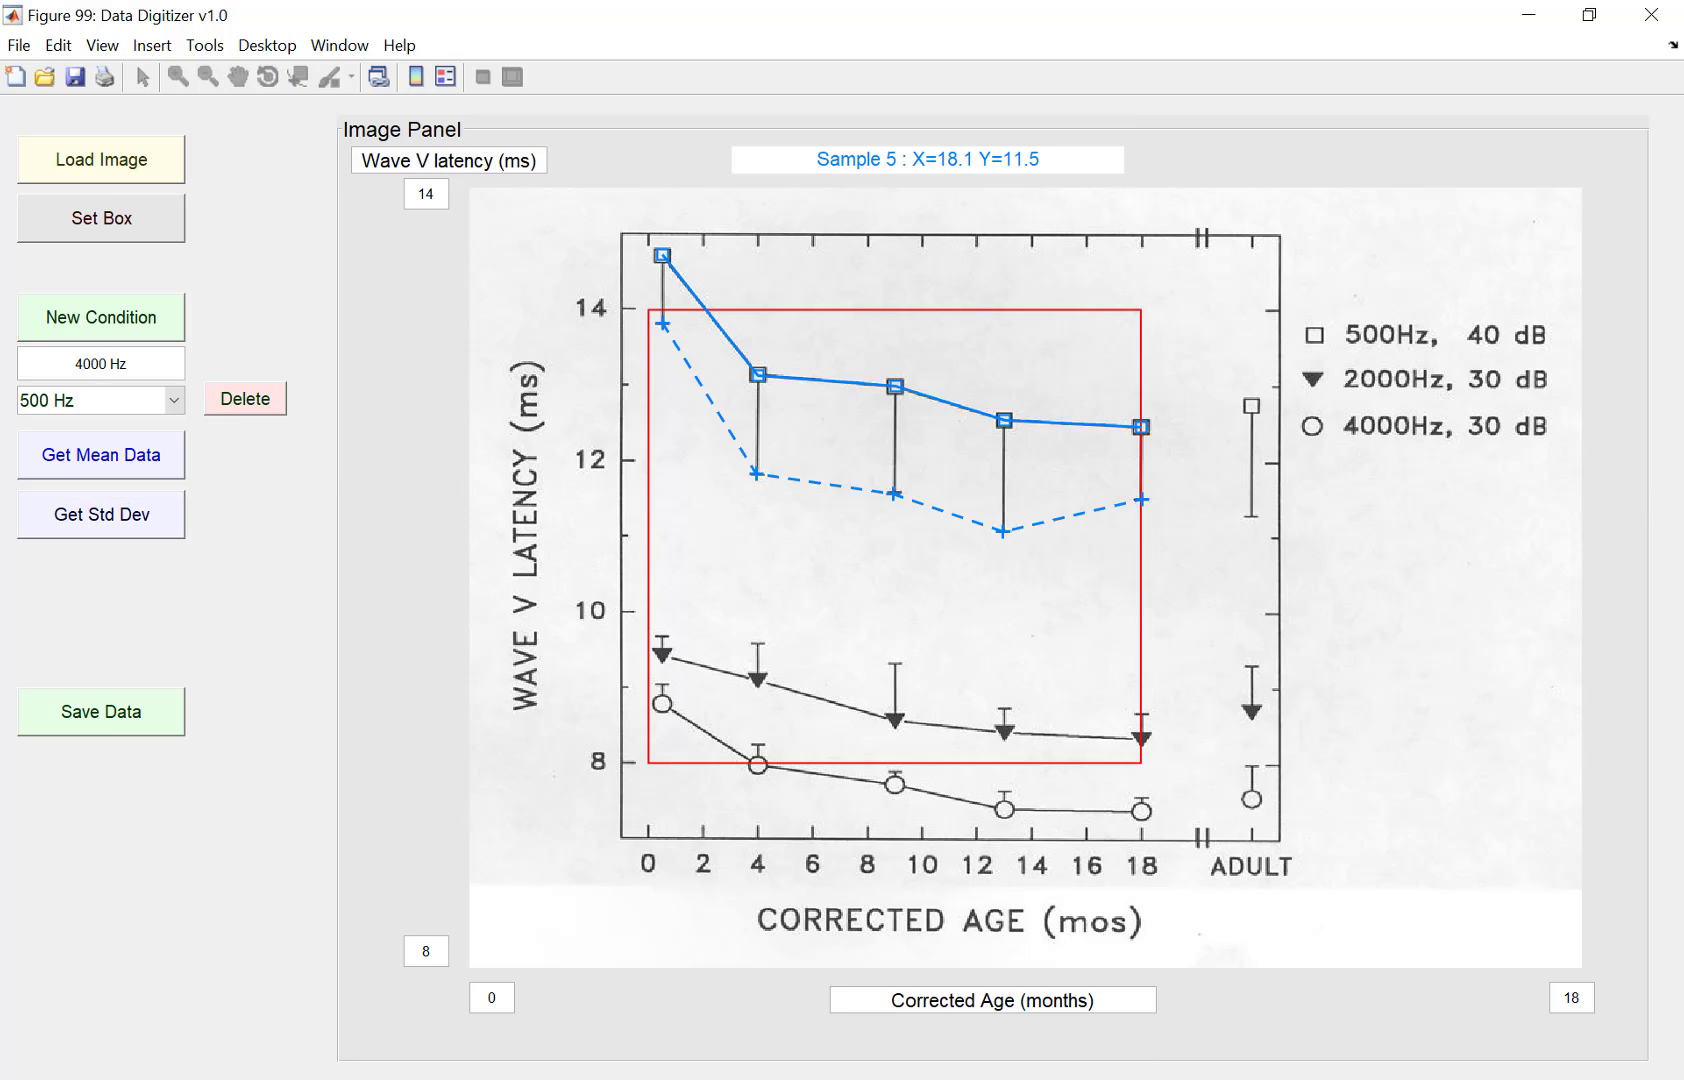
right_click(1177, 514)
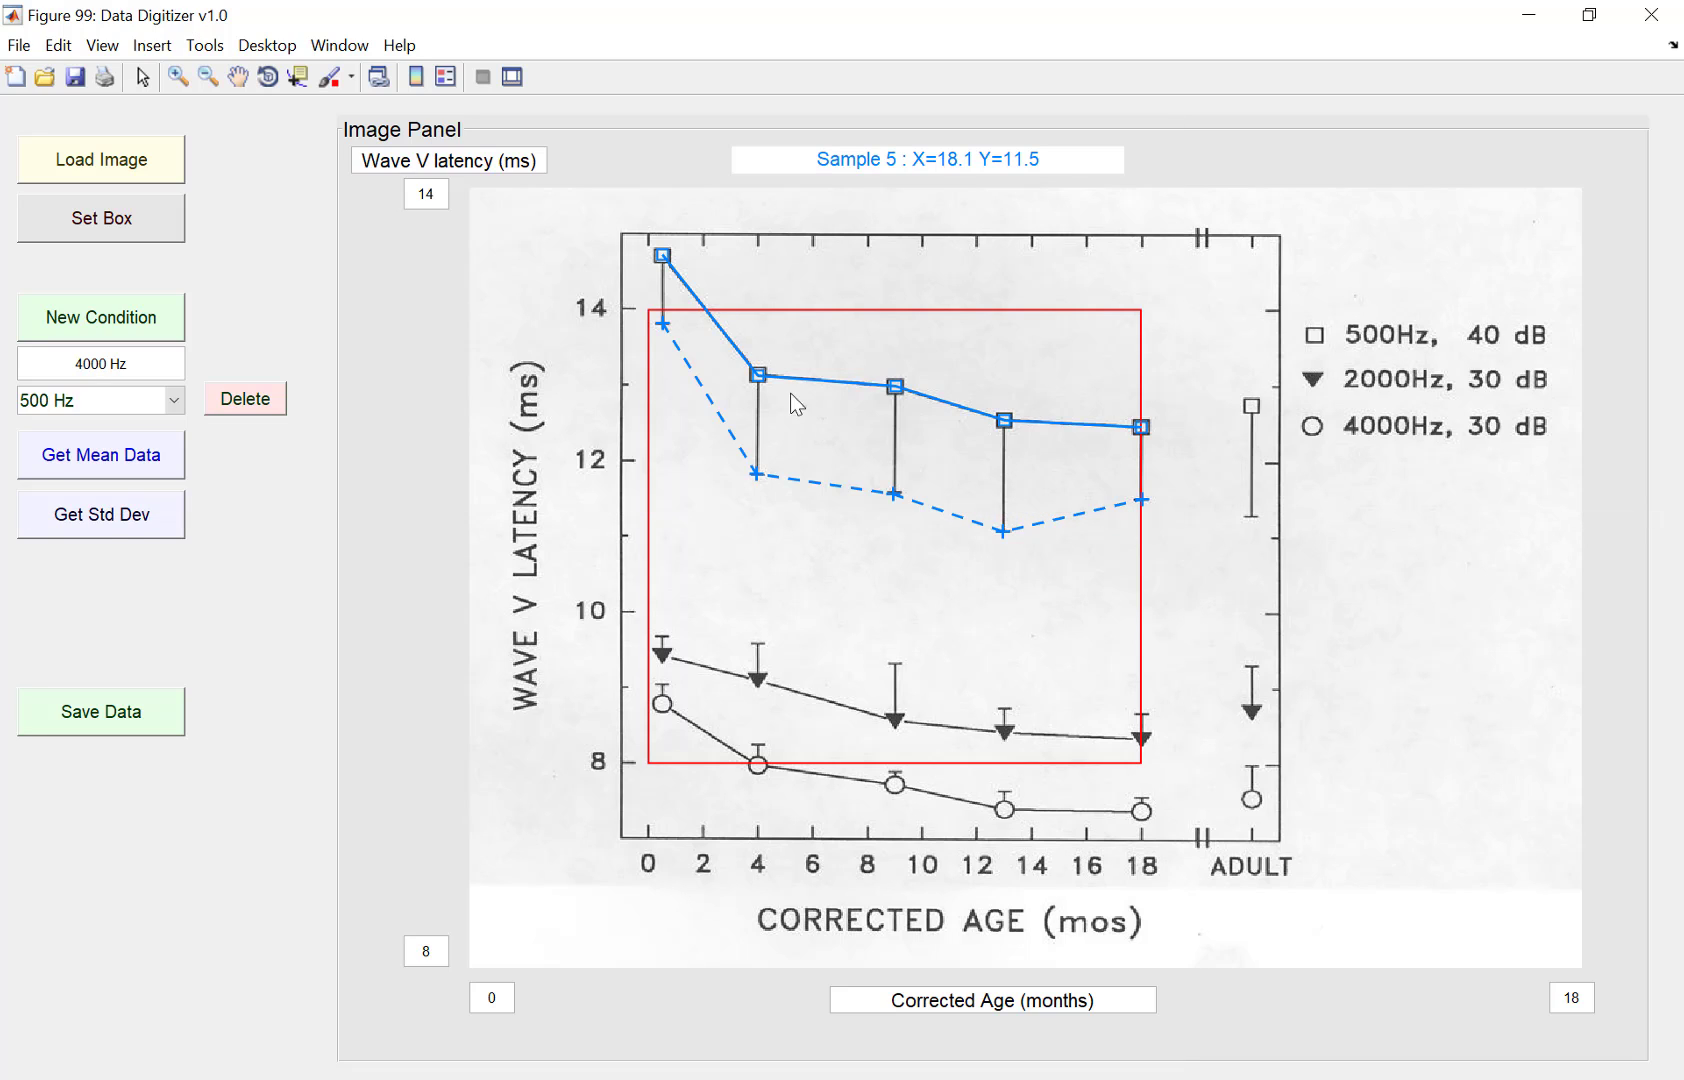
Step: Fine-tune the 500 Hz standard deviation points at 4, 9 and 13 months onto the error bar tips
click(760, 477)
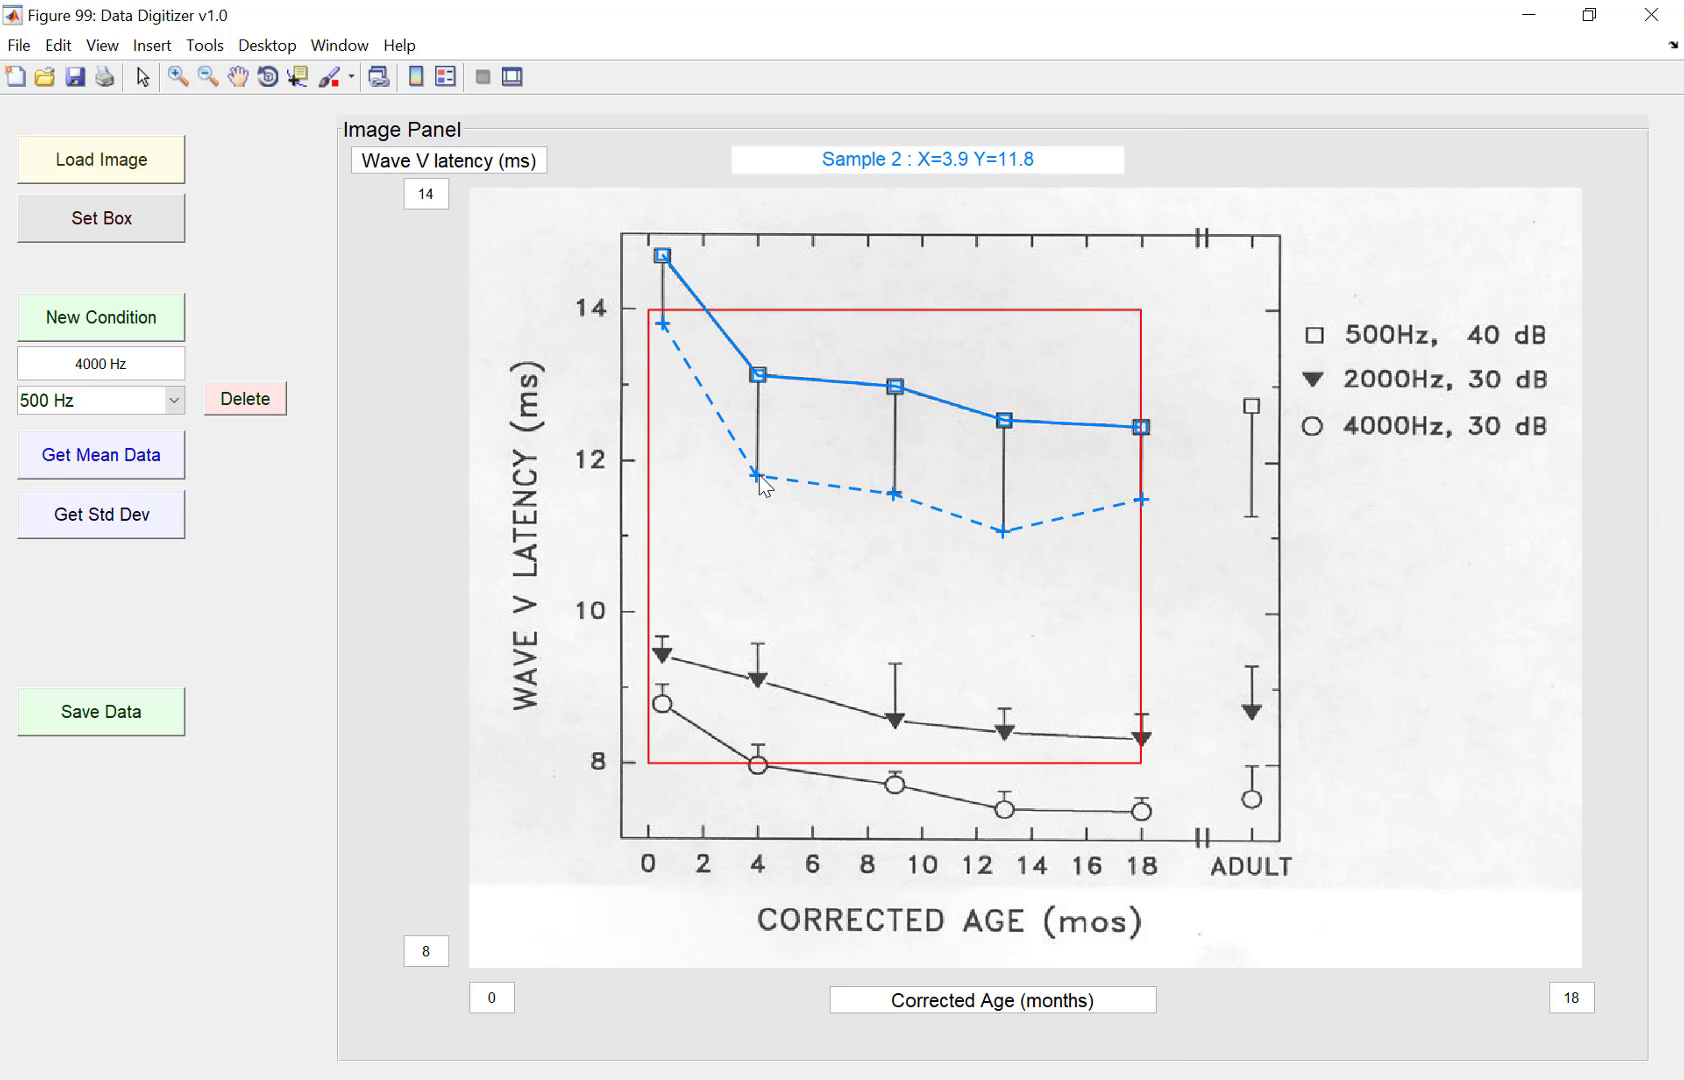
drag(760, 477, 760, 475)
click(893, 491)
drag(894, 491, 895, 495)
drag(1006, 536, 1007, 539)
click(1005, 535)
click(1001, 532)
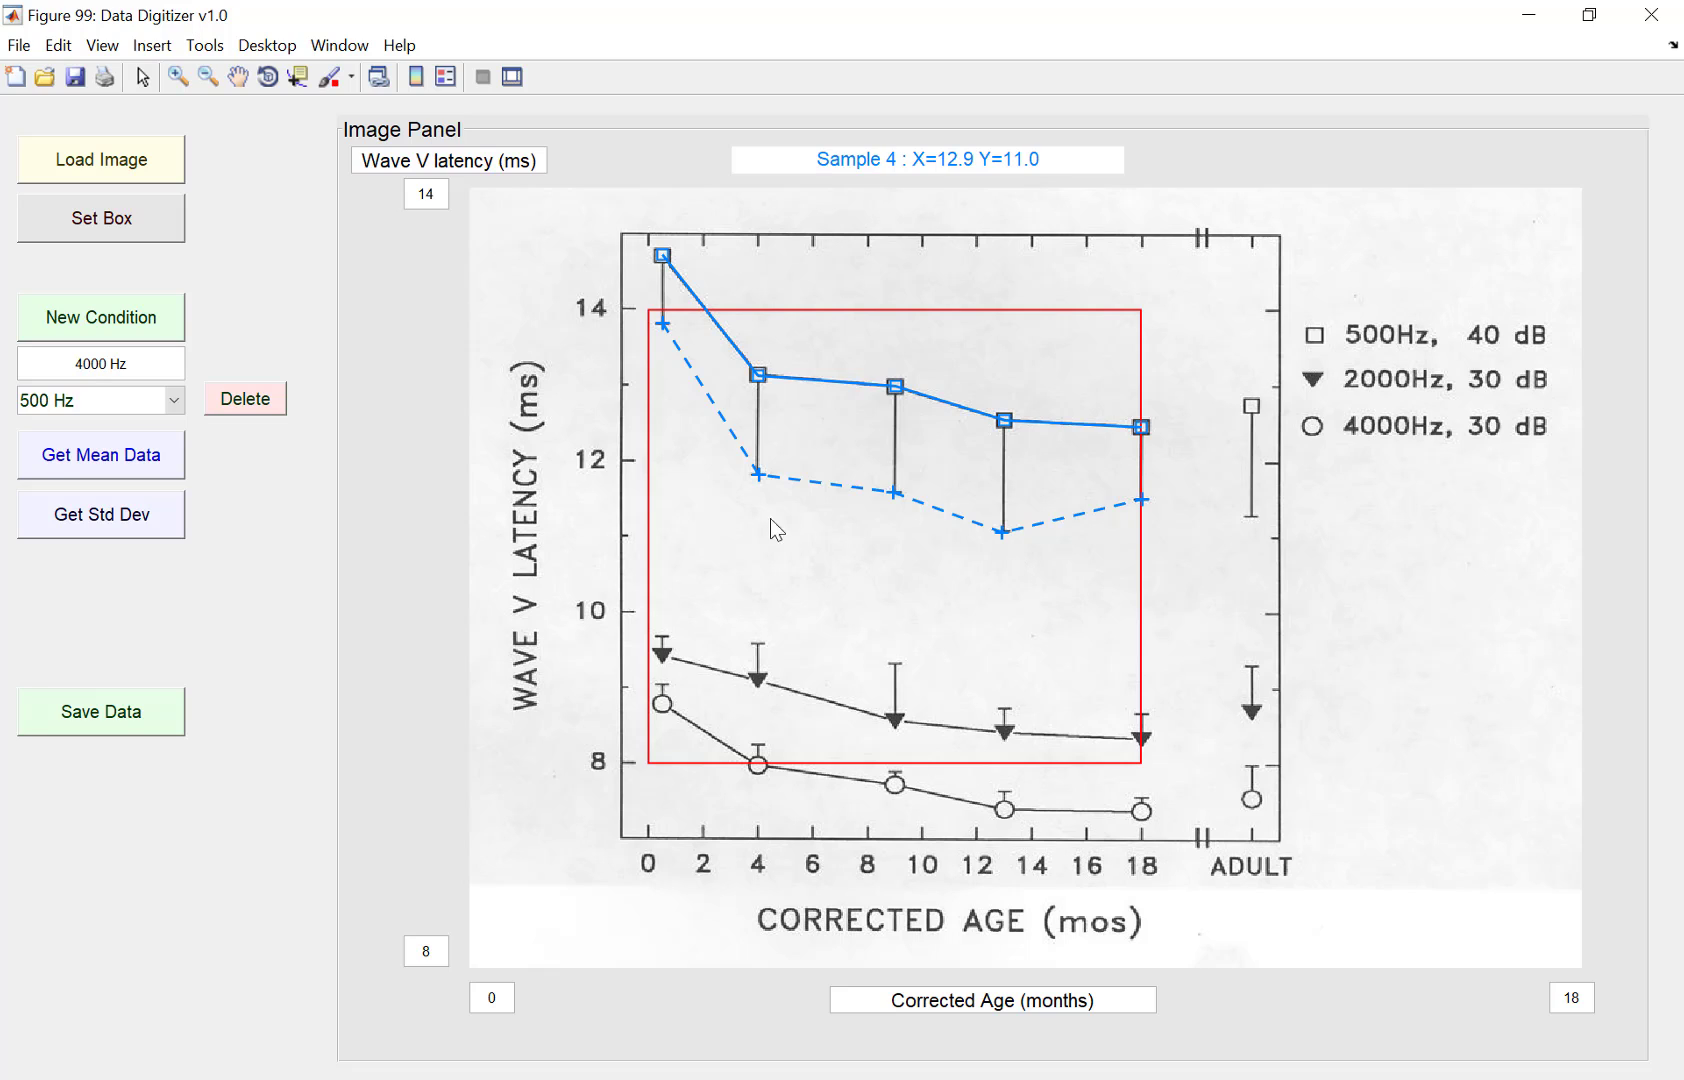
click(1005, 530)
Step: Save the digitized data over the existing file waveV_Lat_maturation_pediatric.mat
click(140, 718)
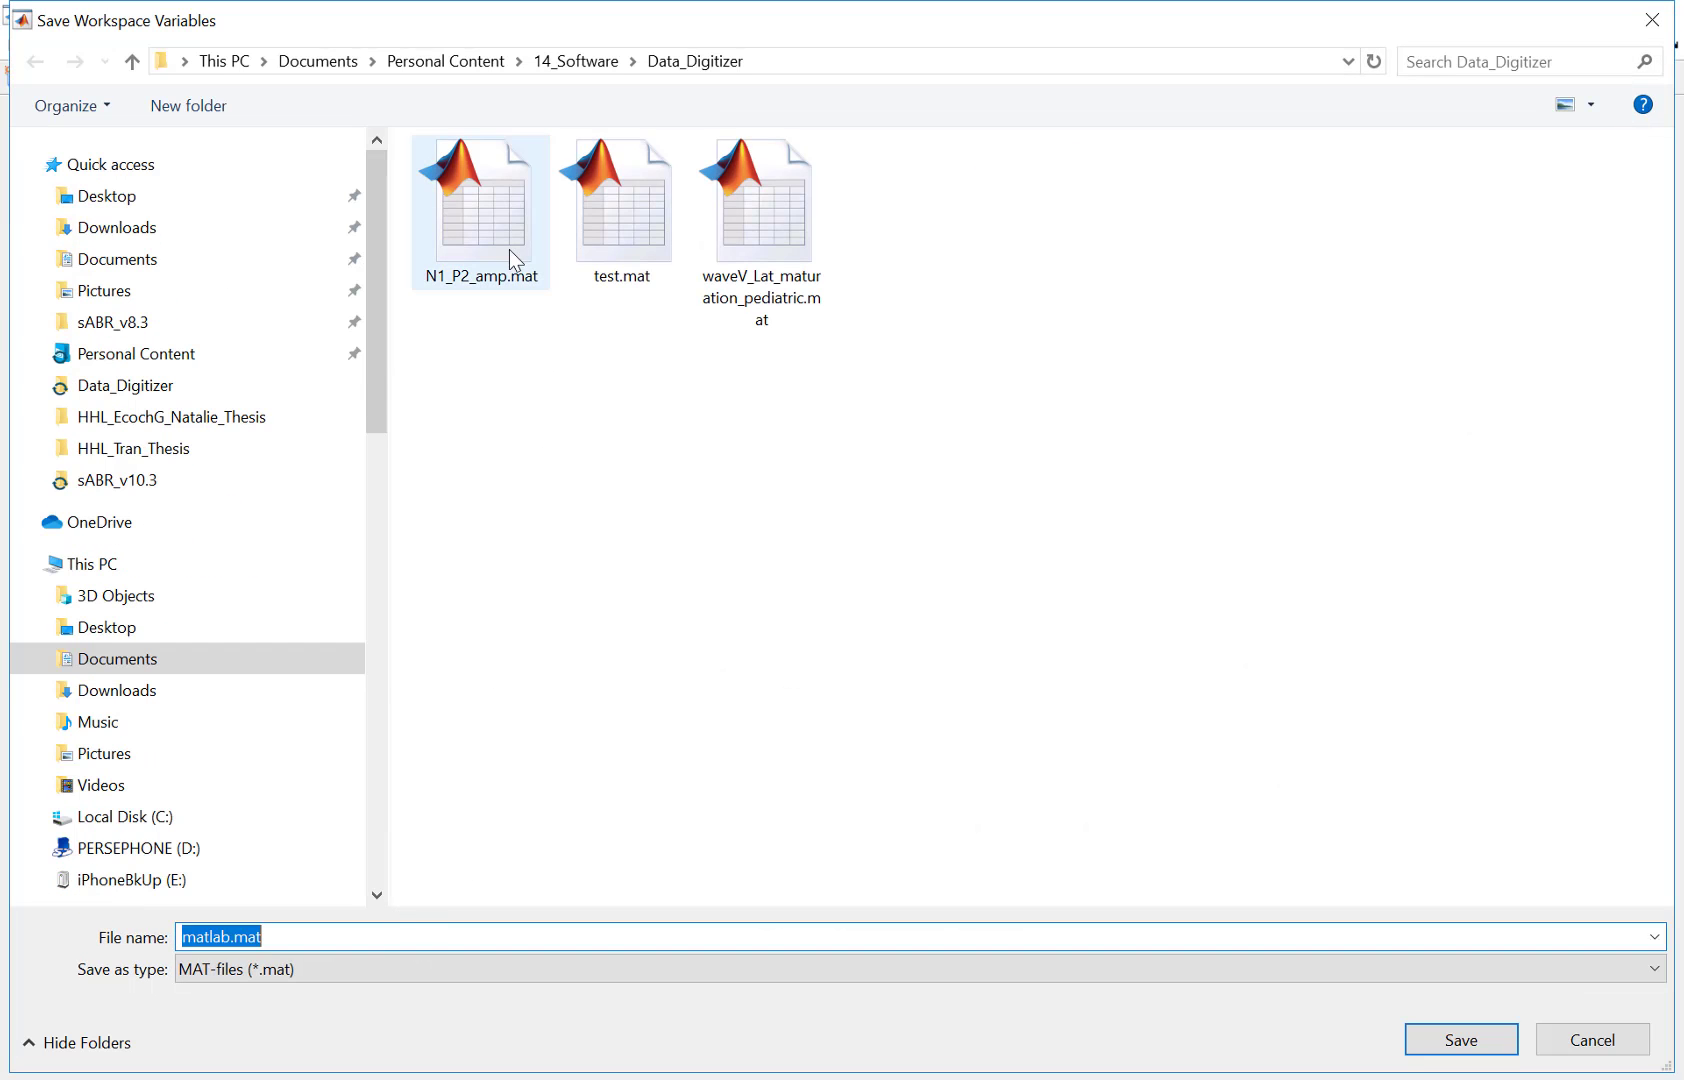
click(511, 251)
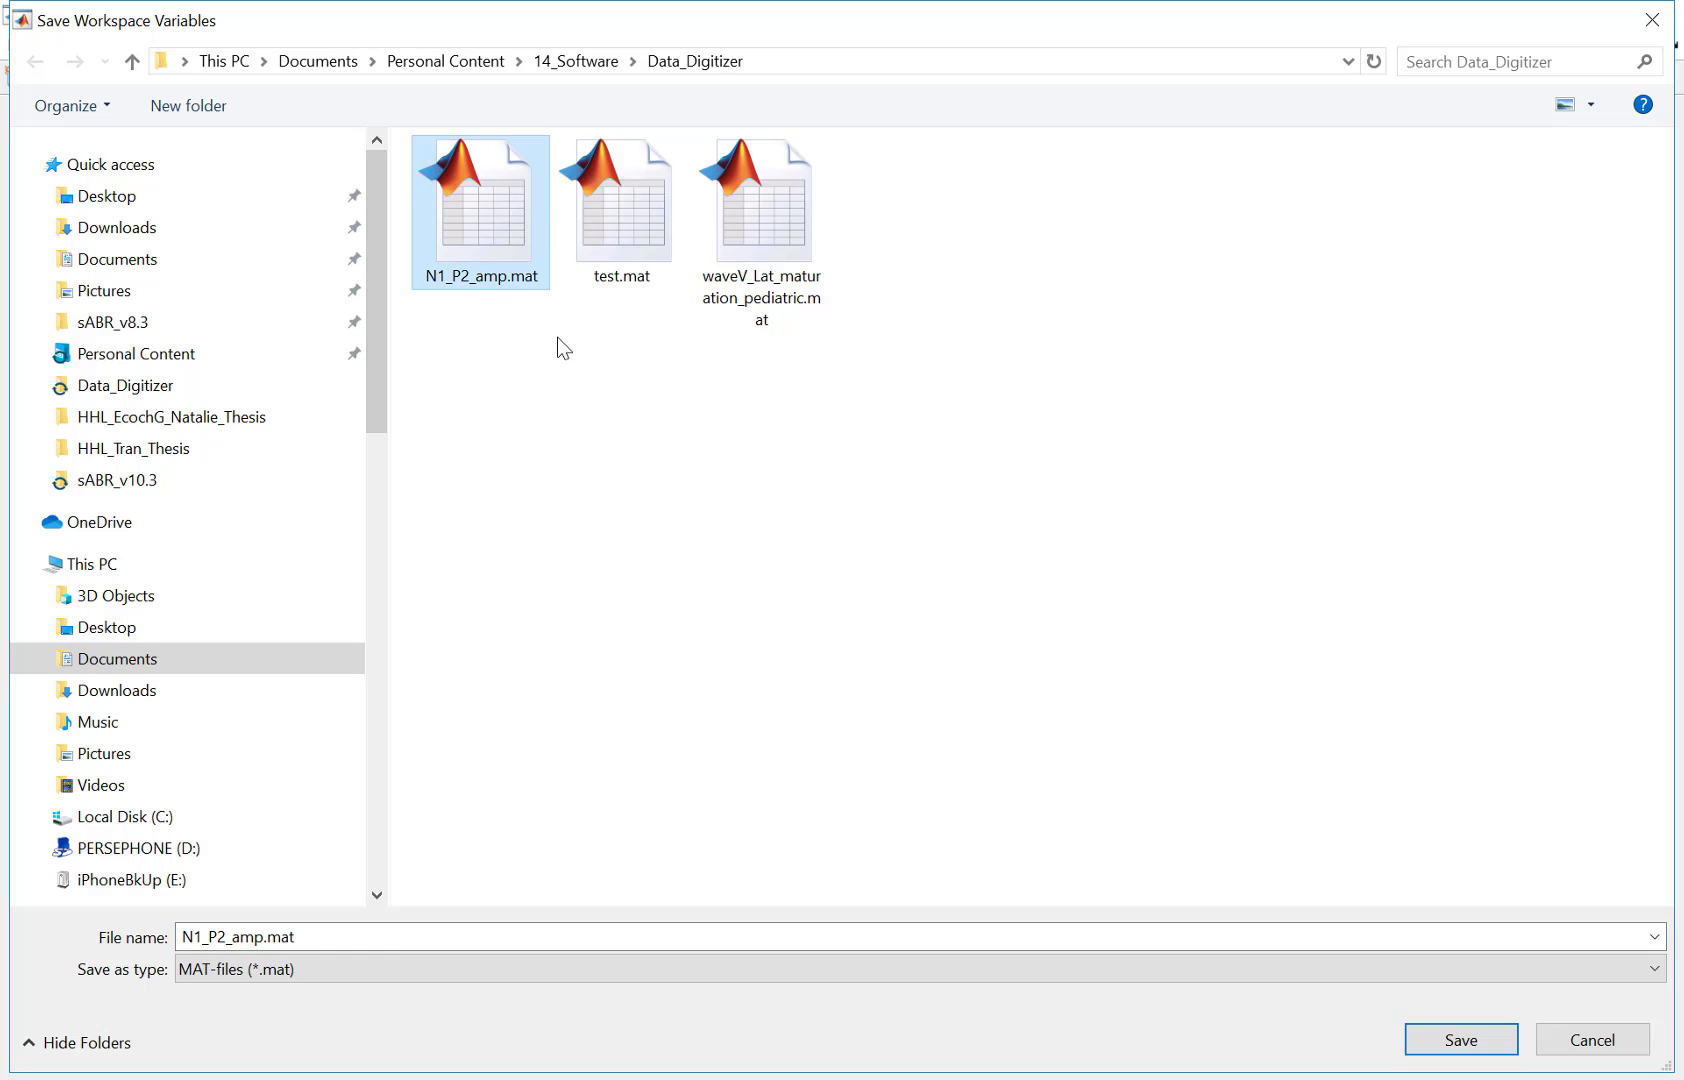
click(700, 234)
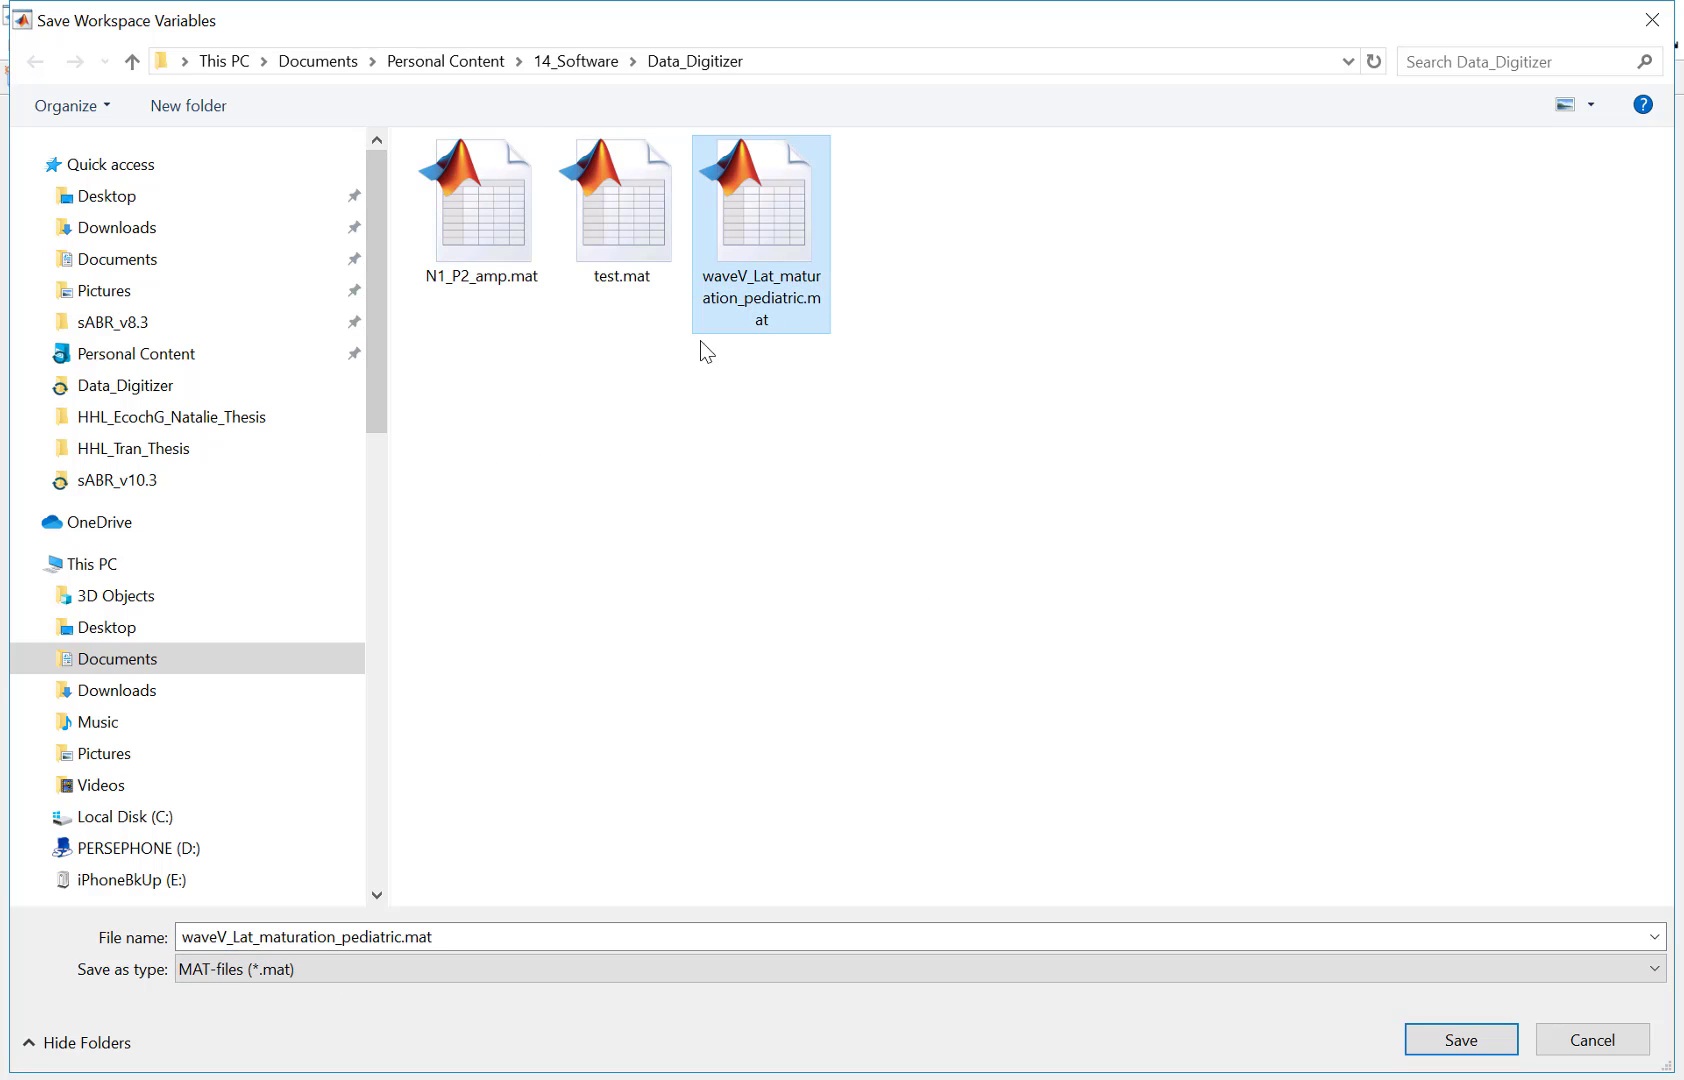
click(1470, 1040)
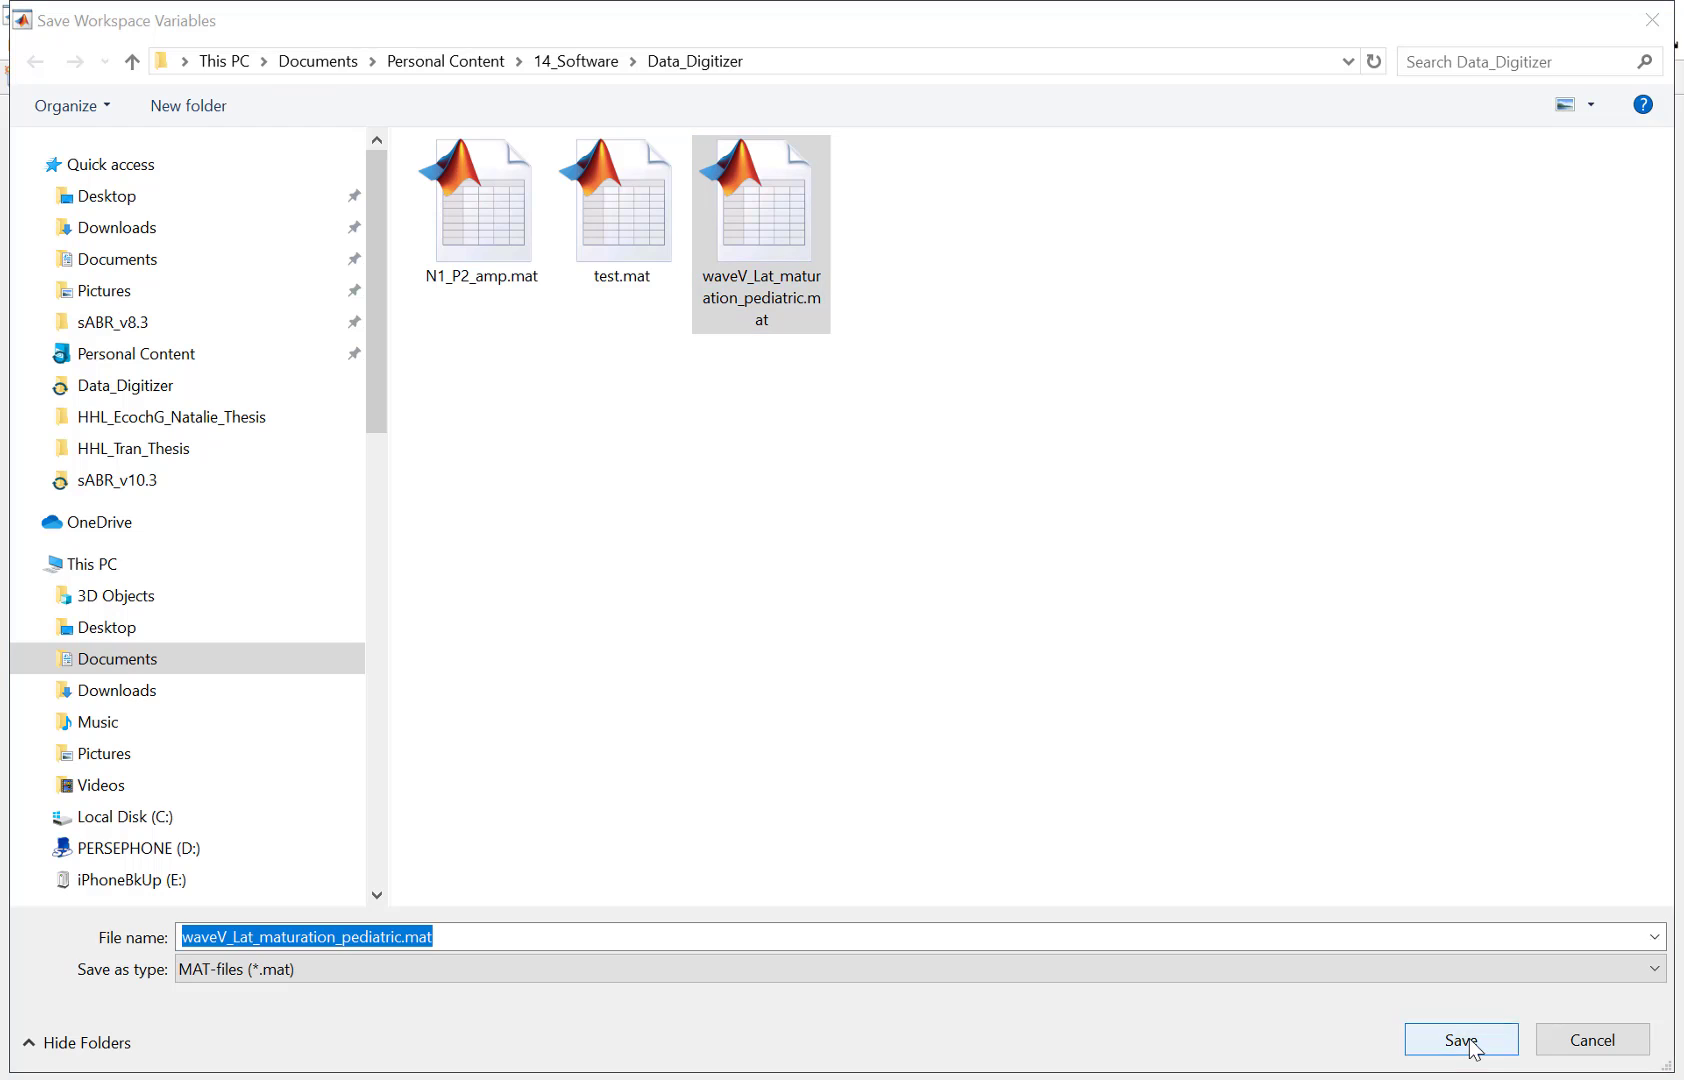
click(903, 558)
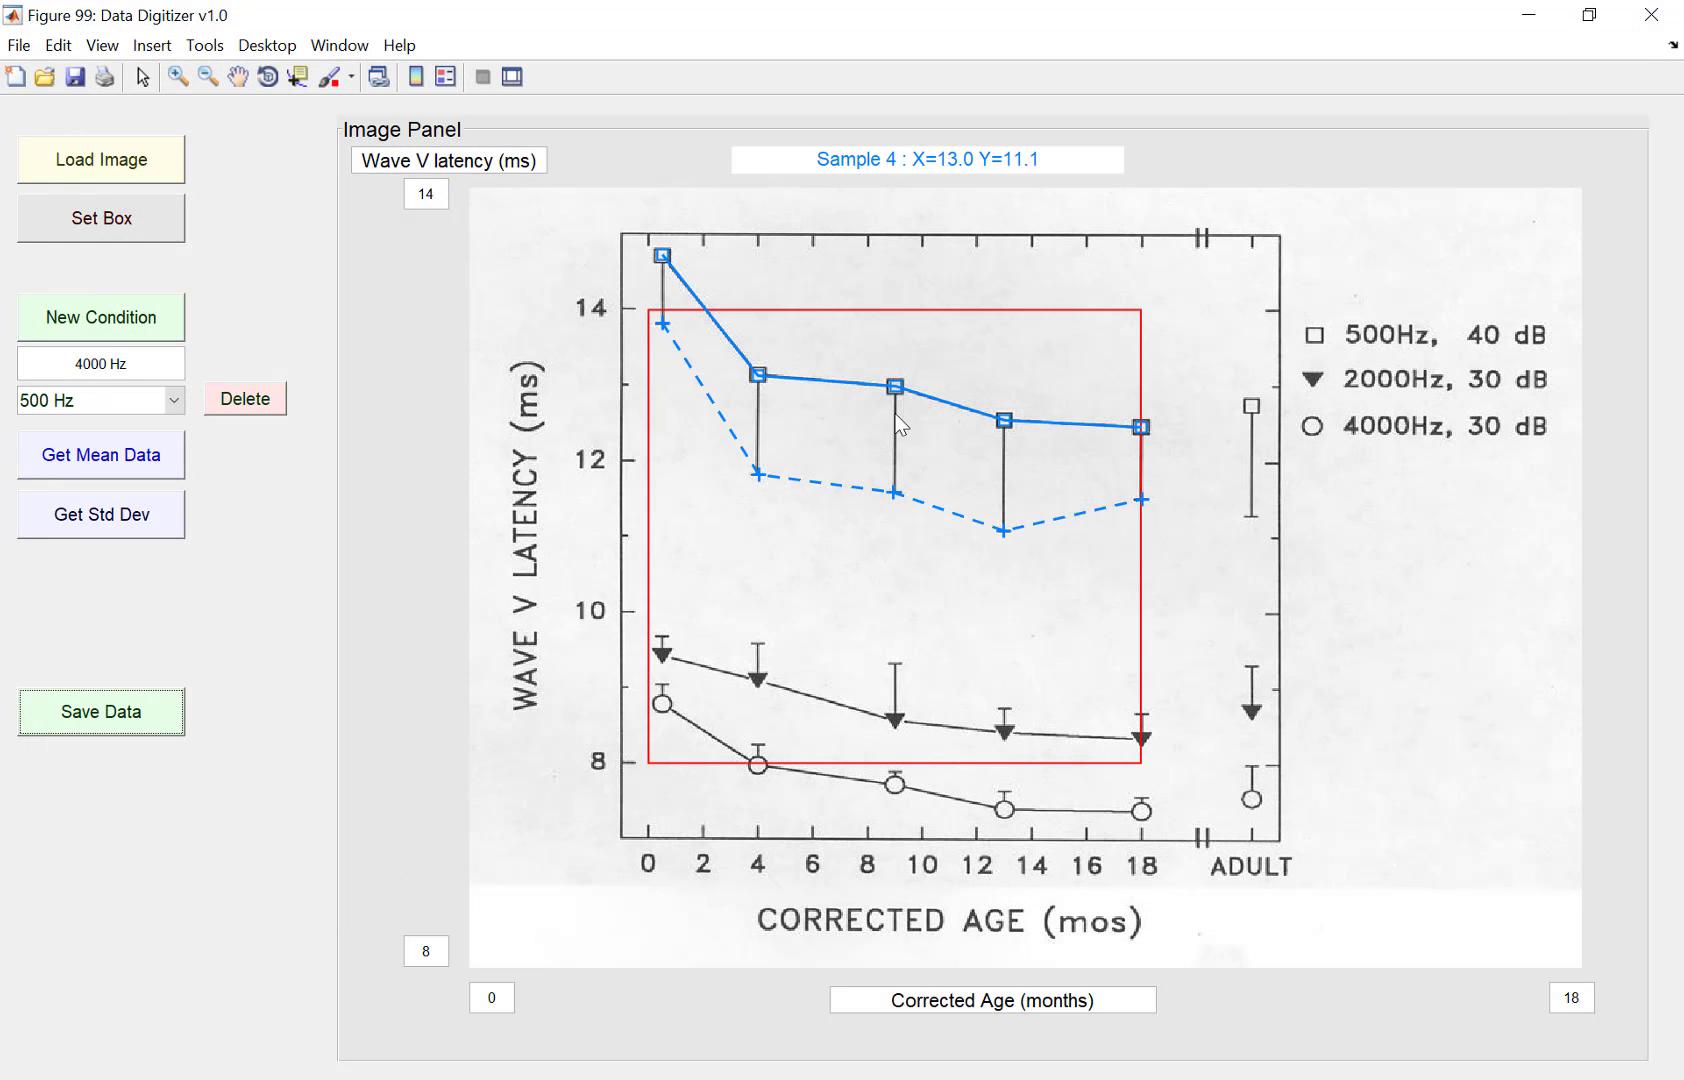
Step: Select the 2000 Hz condition, start collecting its mean data, and place the first point on the 0.5-month triangle
click(175, 400)
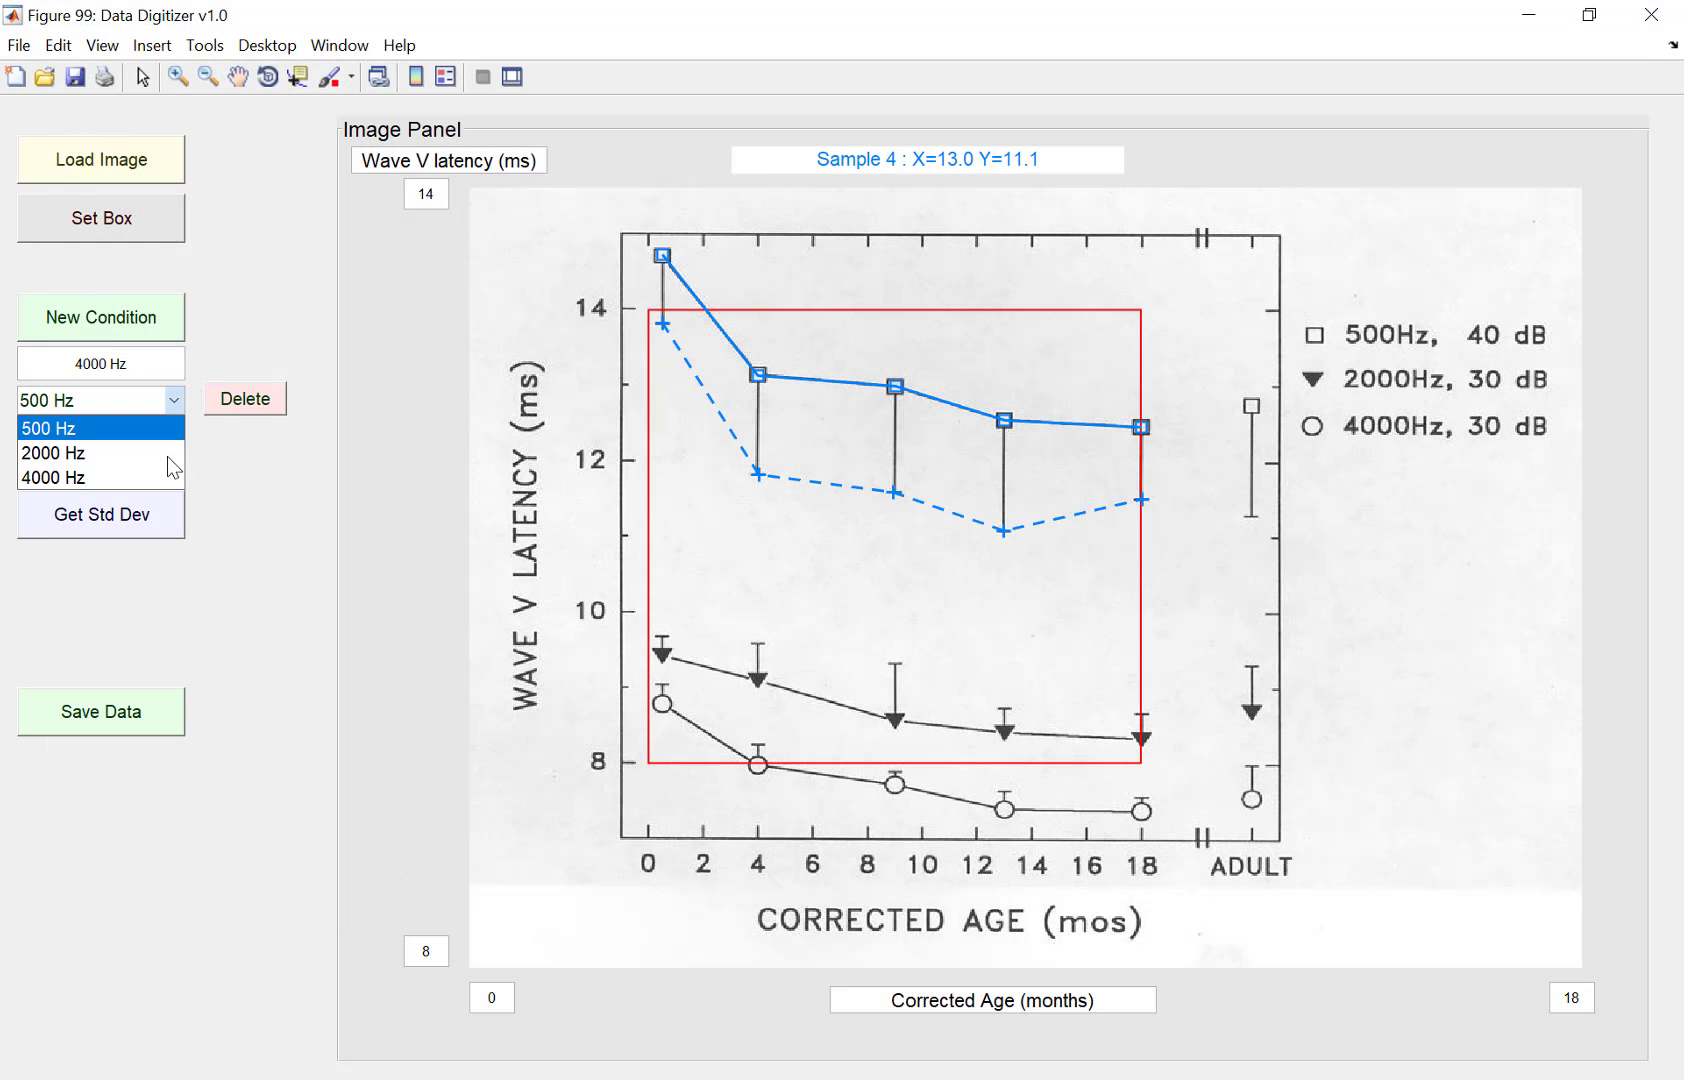
click(150, 455)
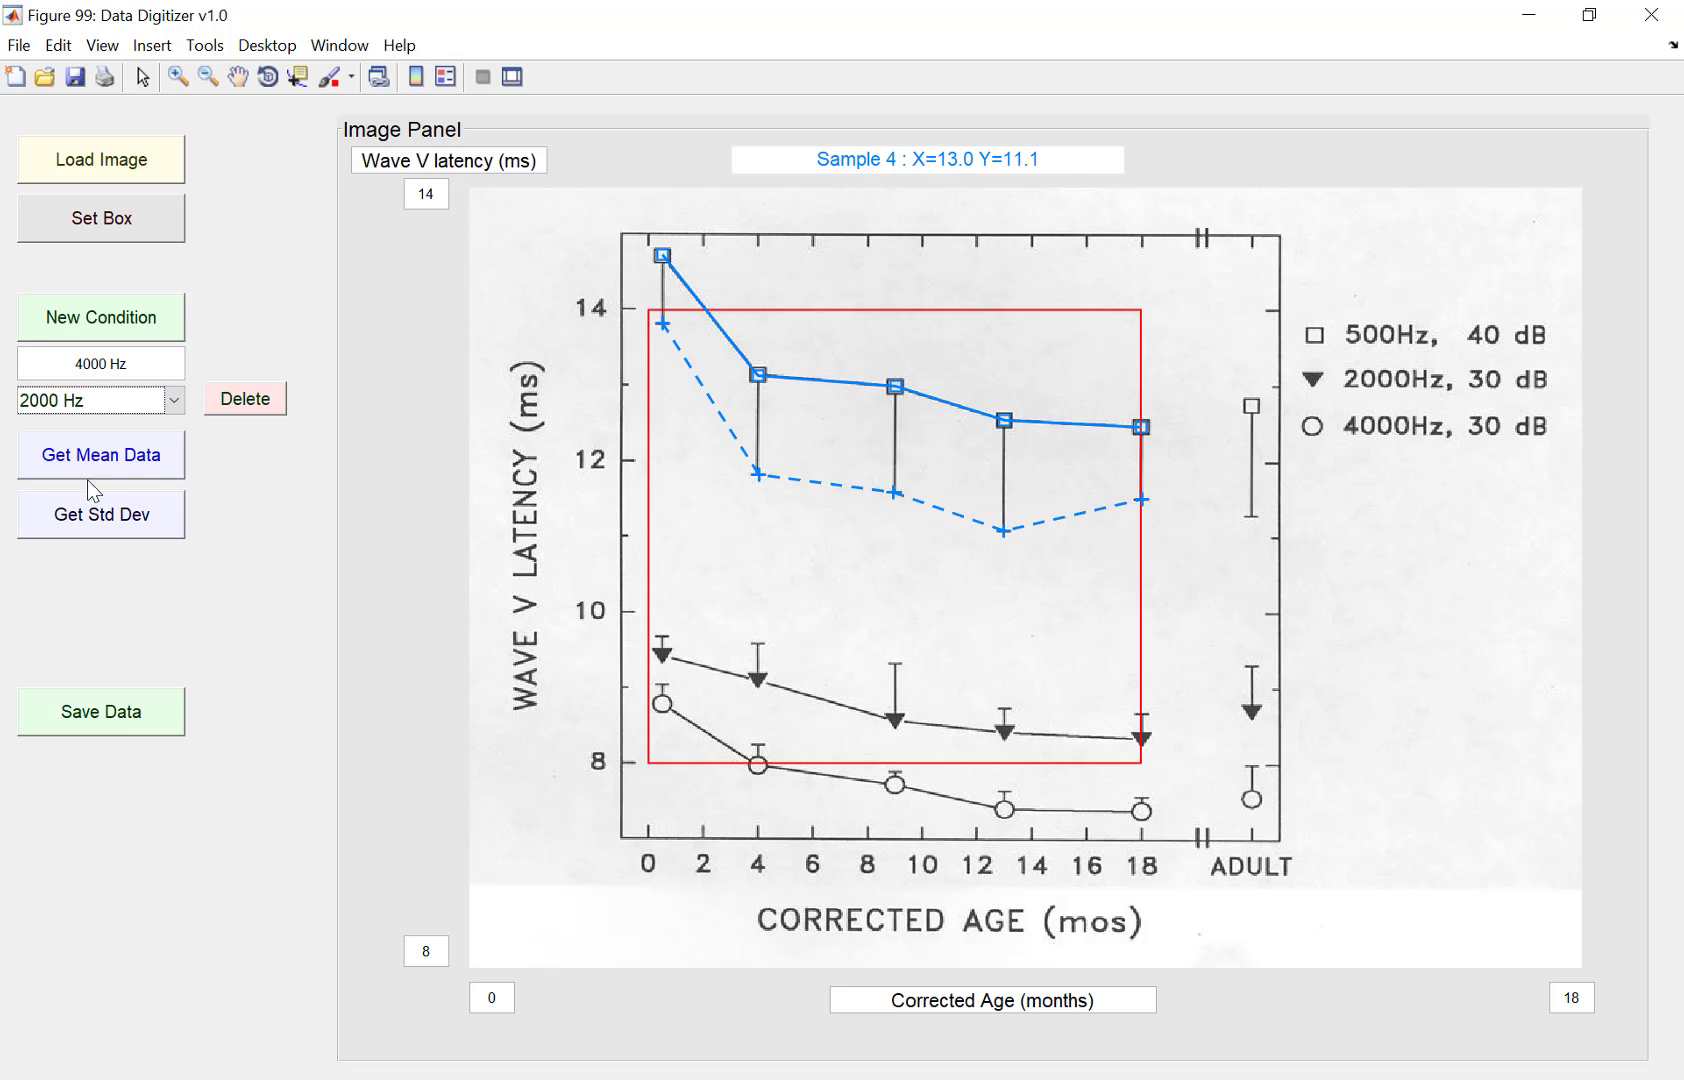
click(175, 400)
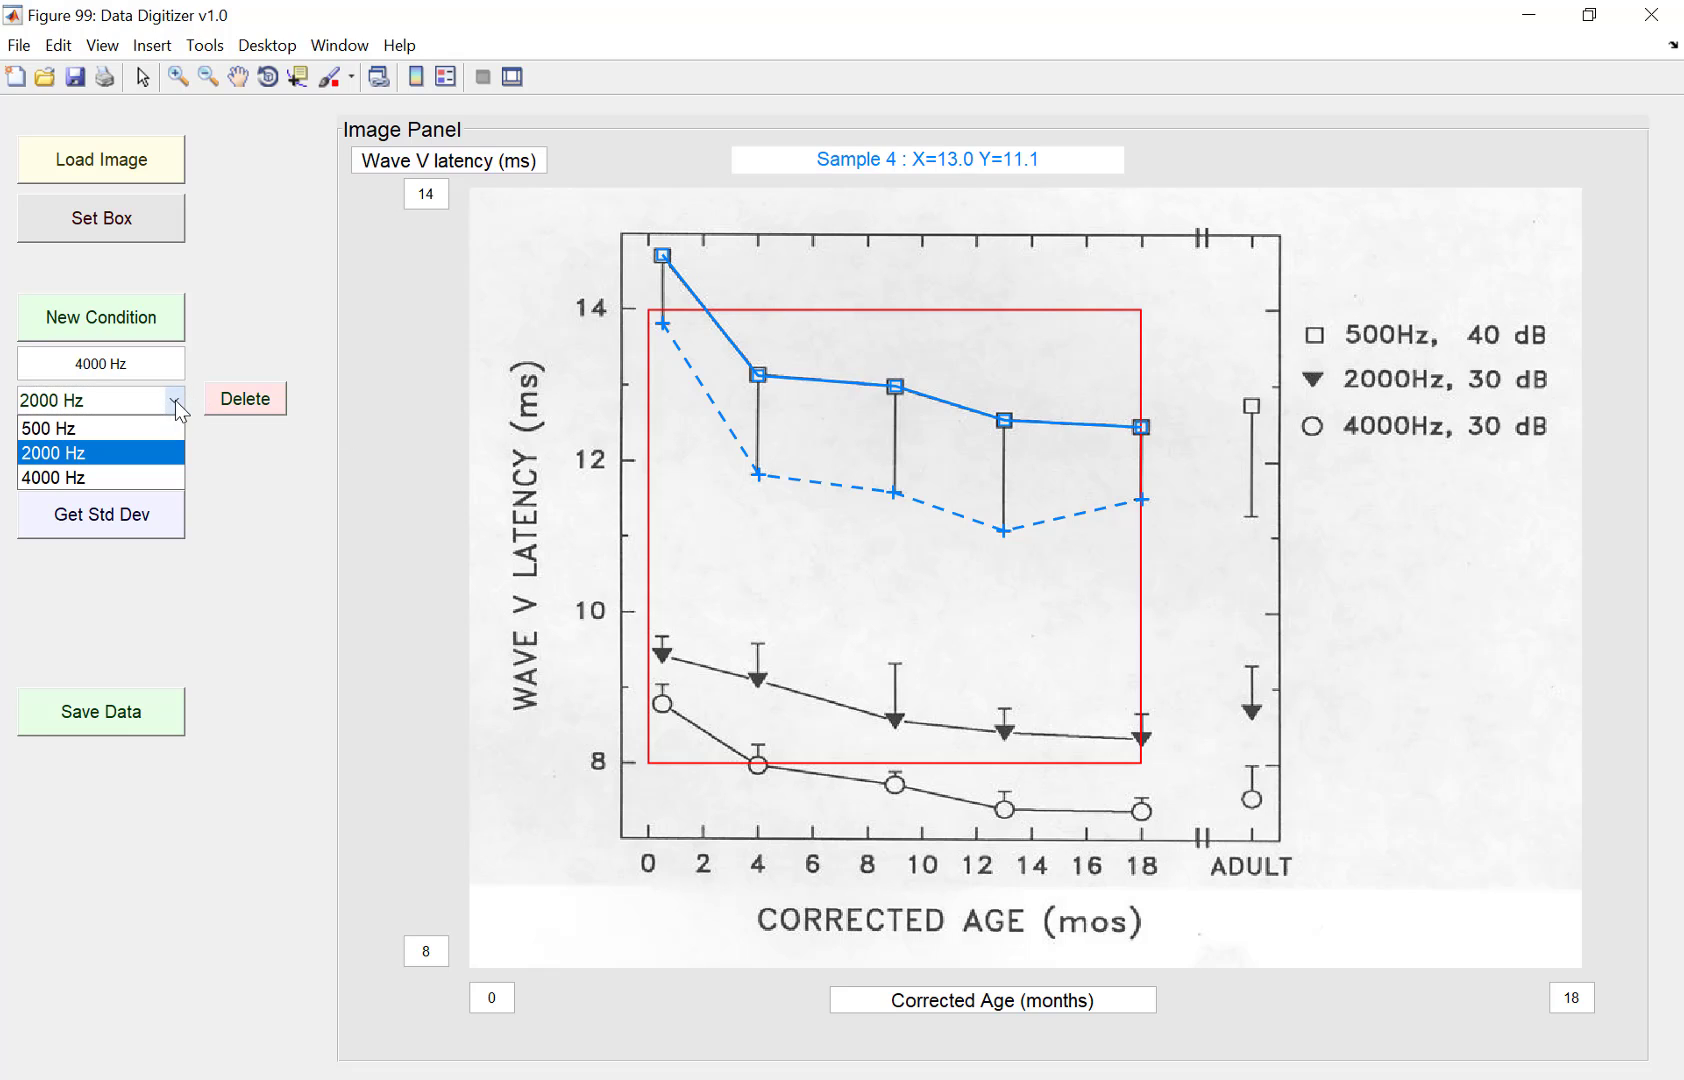
click(104, 455)
click(104, 460)
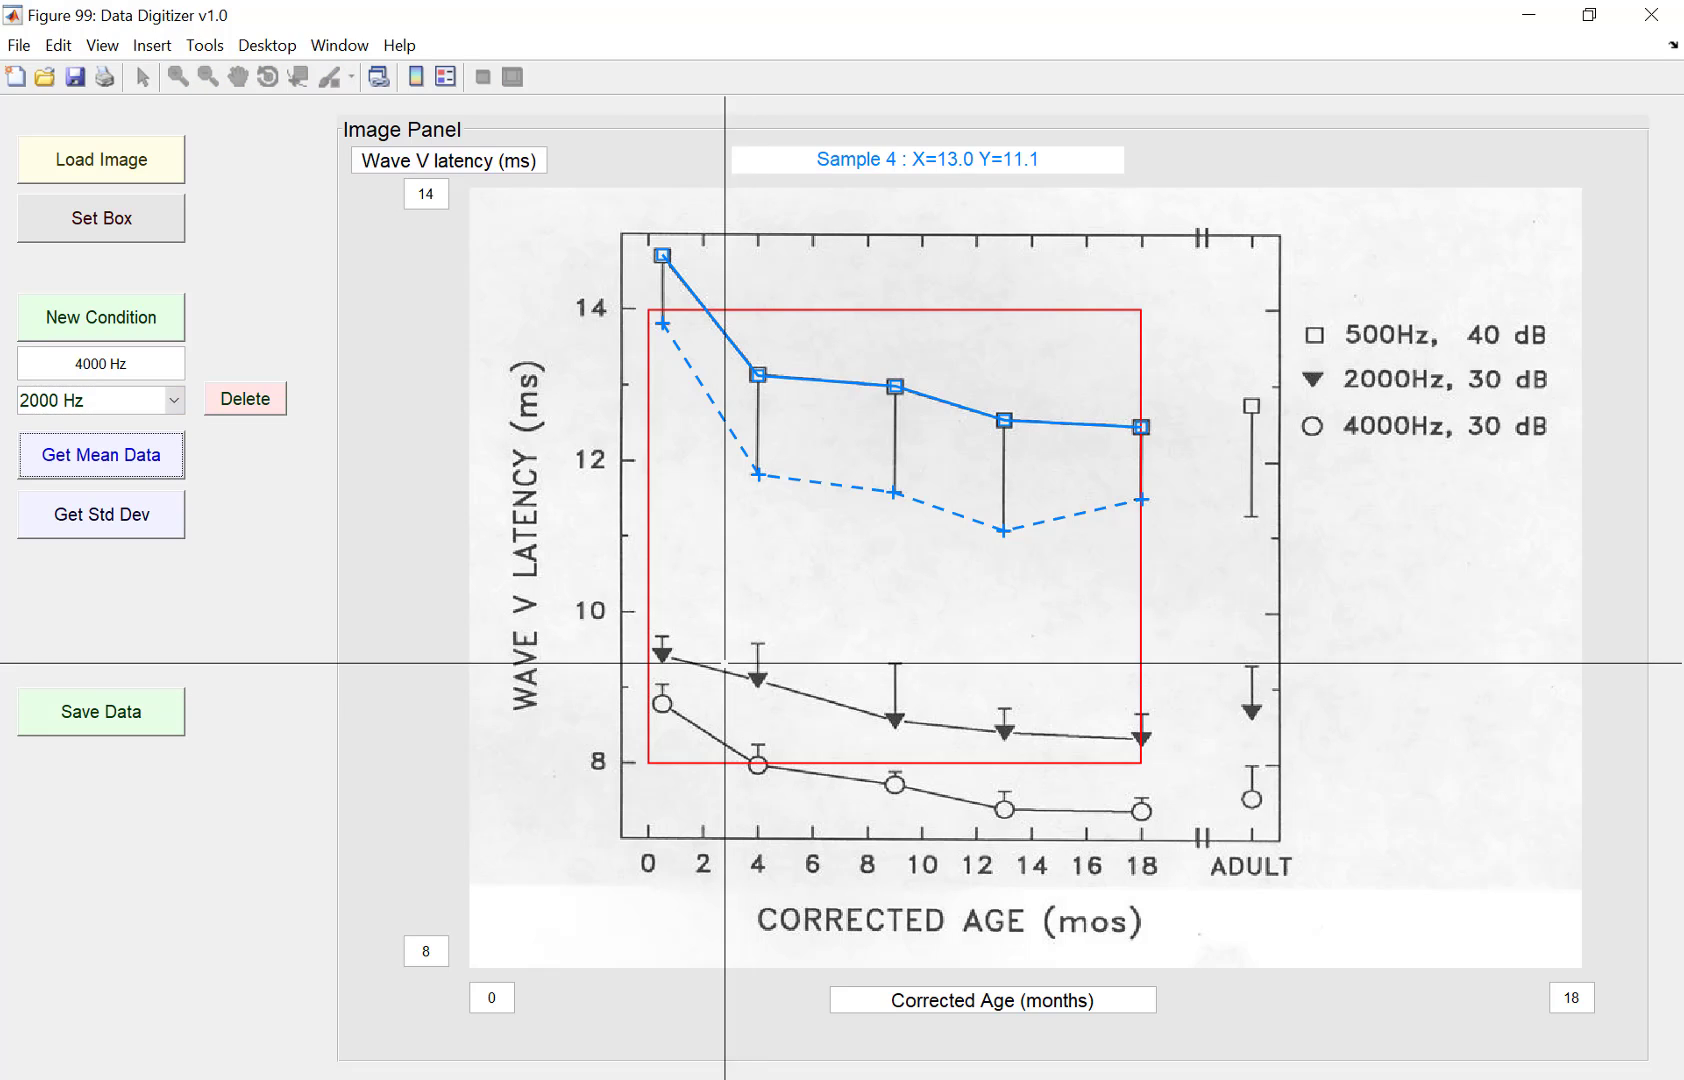
click(659, 653)
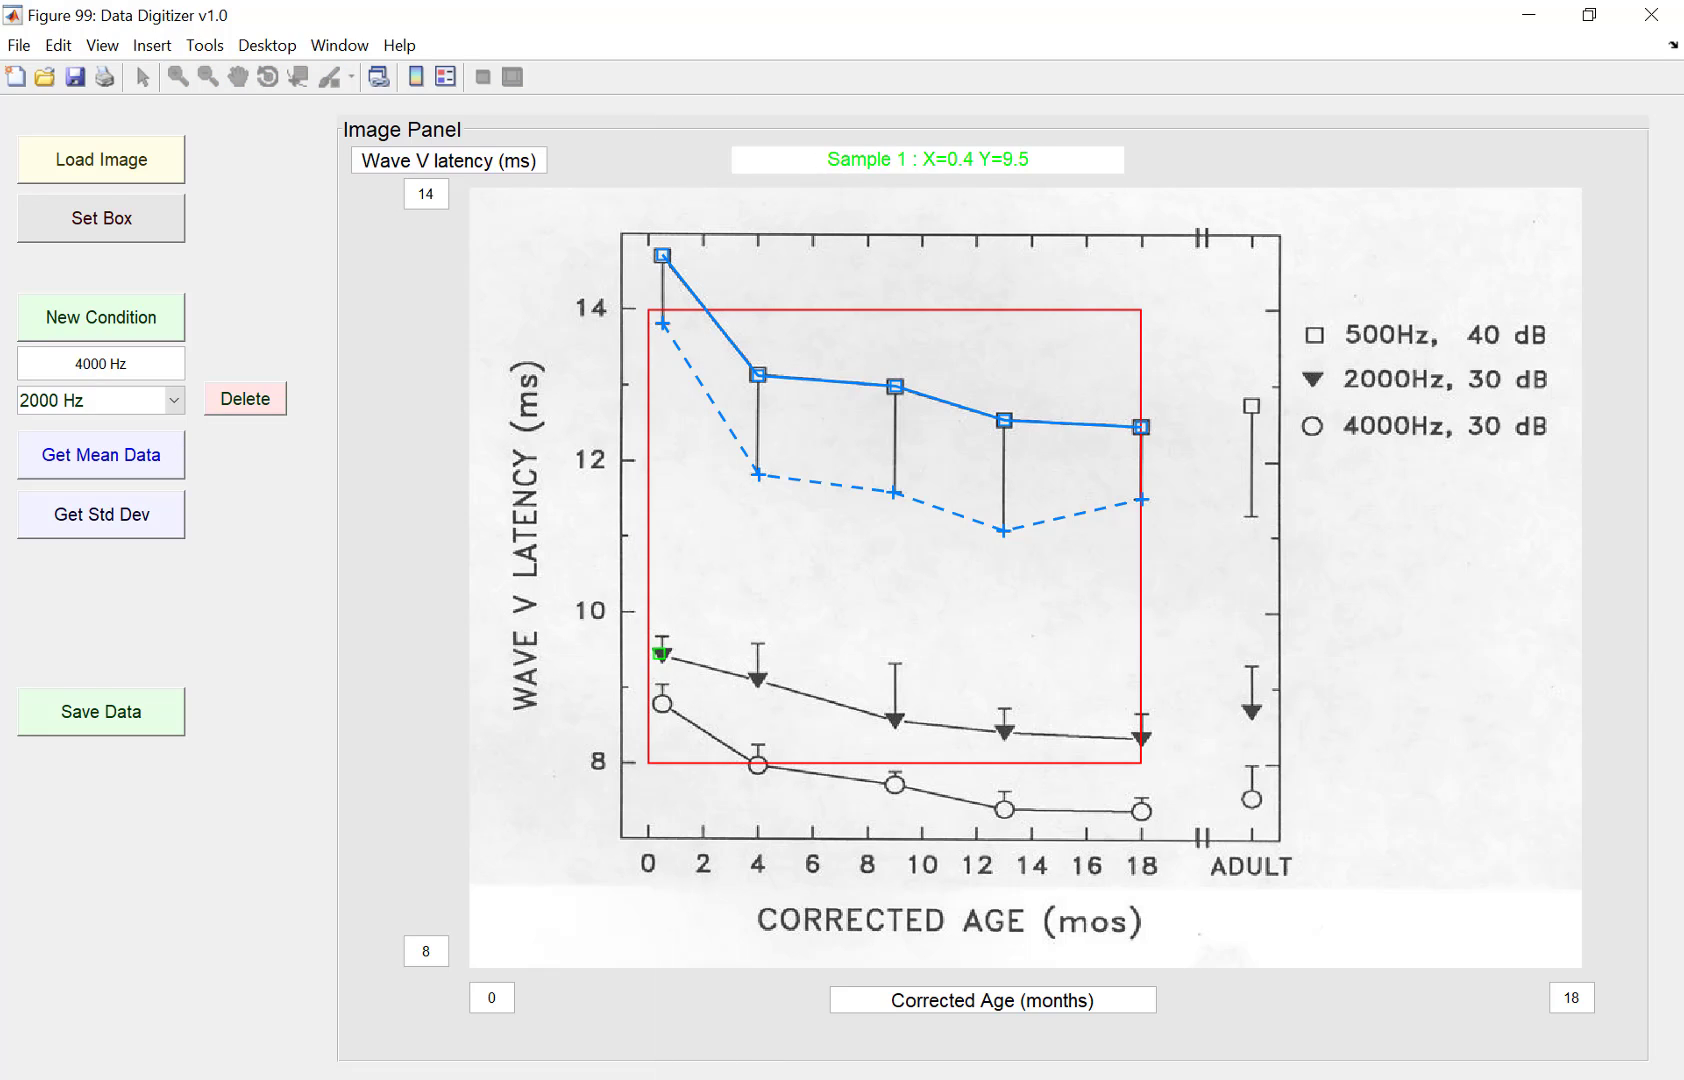
Step: Add 2000 Hz mean points on the triangles at 4, 9, 13 and 18 months
click(758, 678)
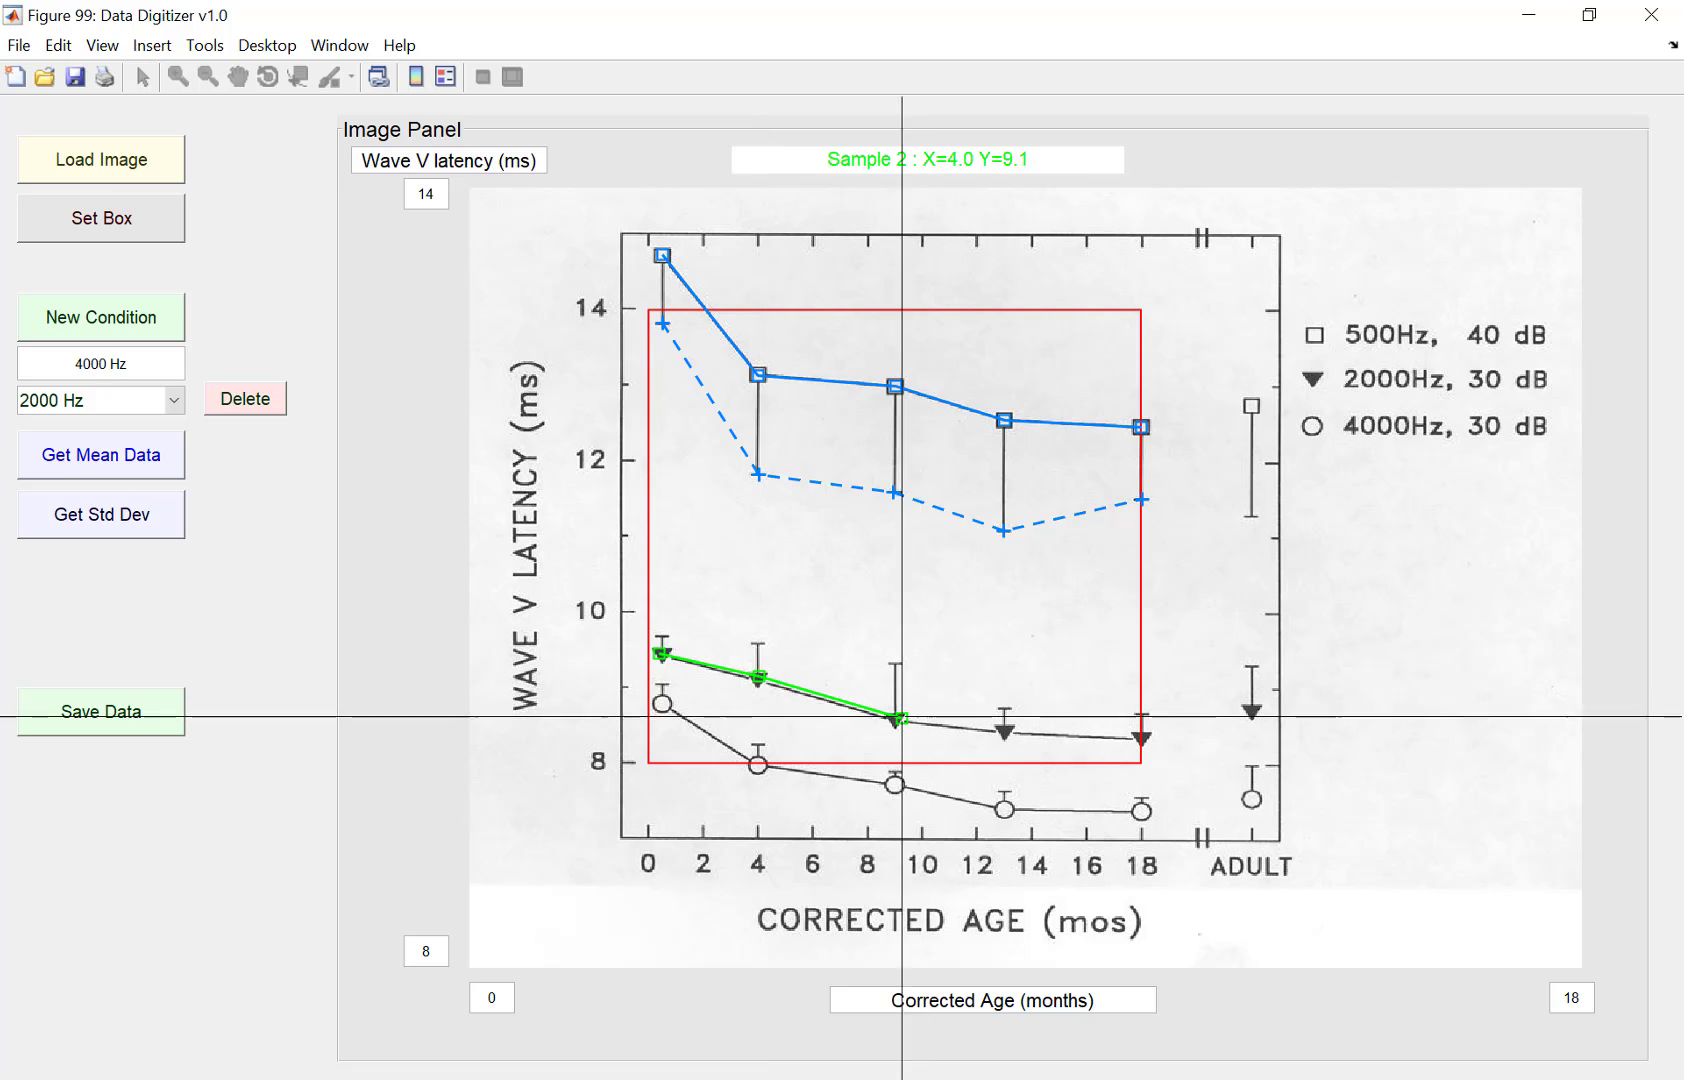
click(896, 718)
click(1005, 731)
click(1141, 738)
Step: Re-place each 2000 Hz mean point on its triangle from 0.5 to 18 months
click(661, 654)
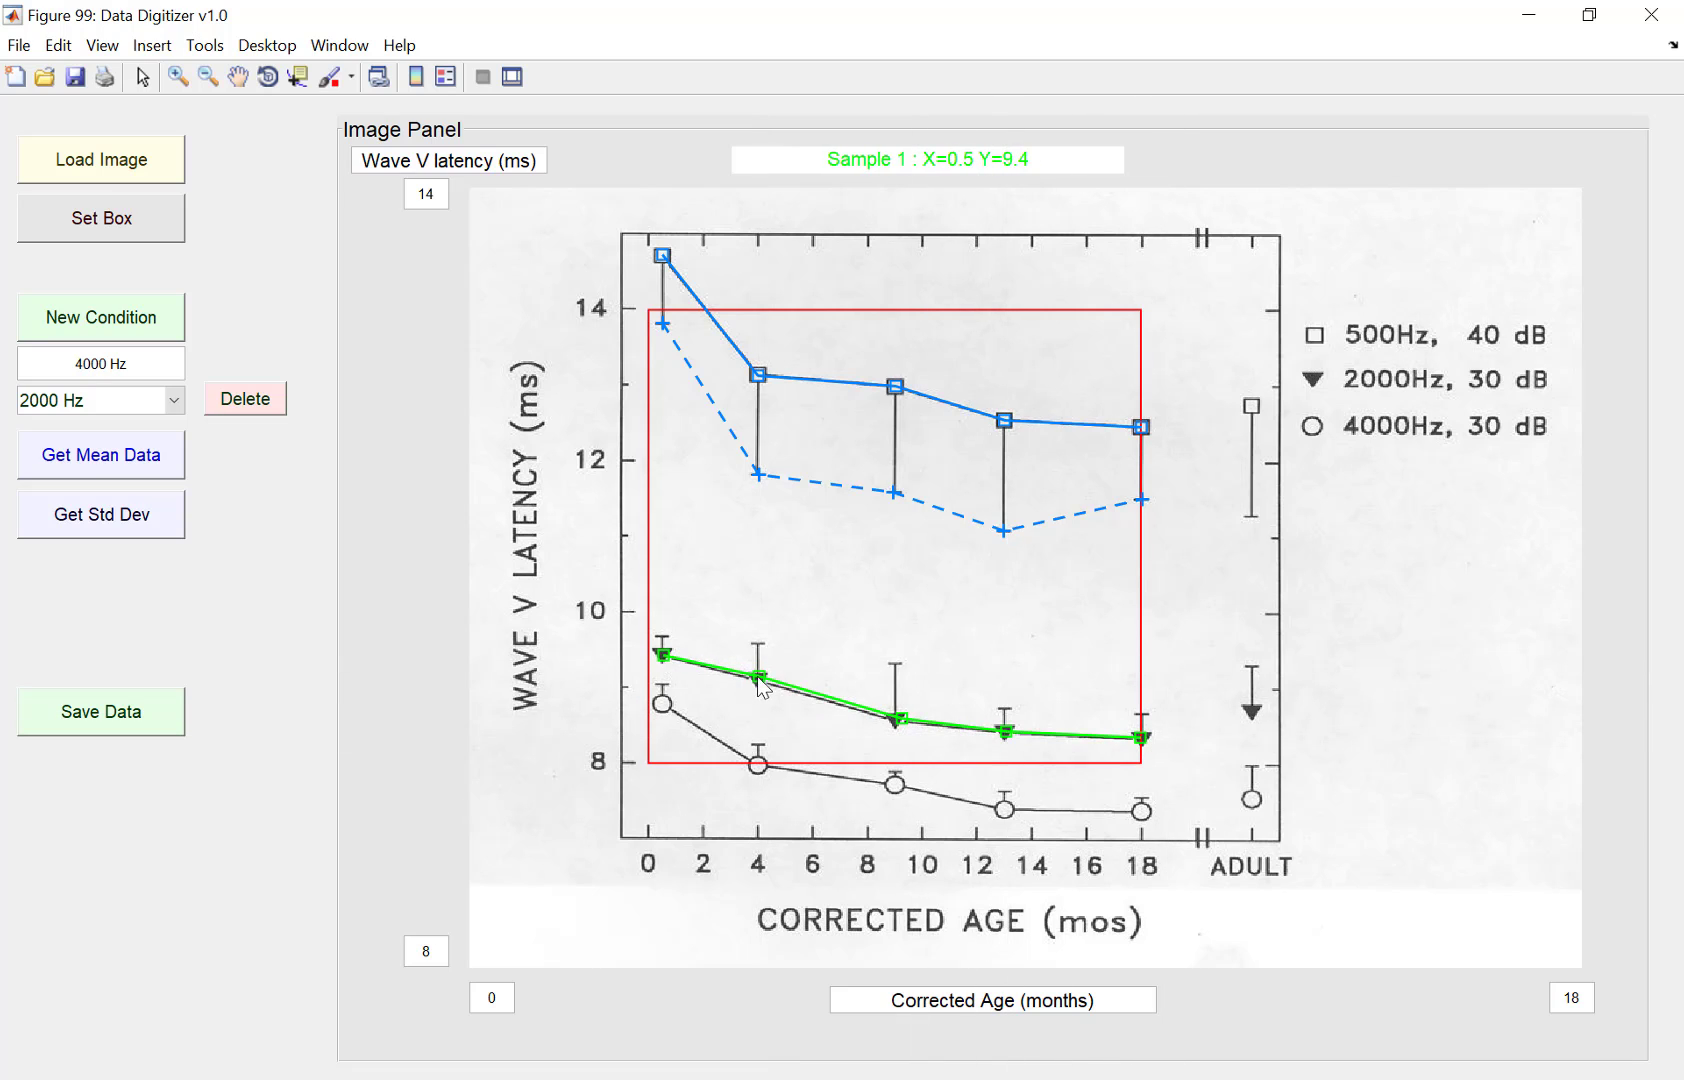
click(758, 678)
click(896, 718)
click(1005, 731)
click(1141, 738)
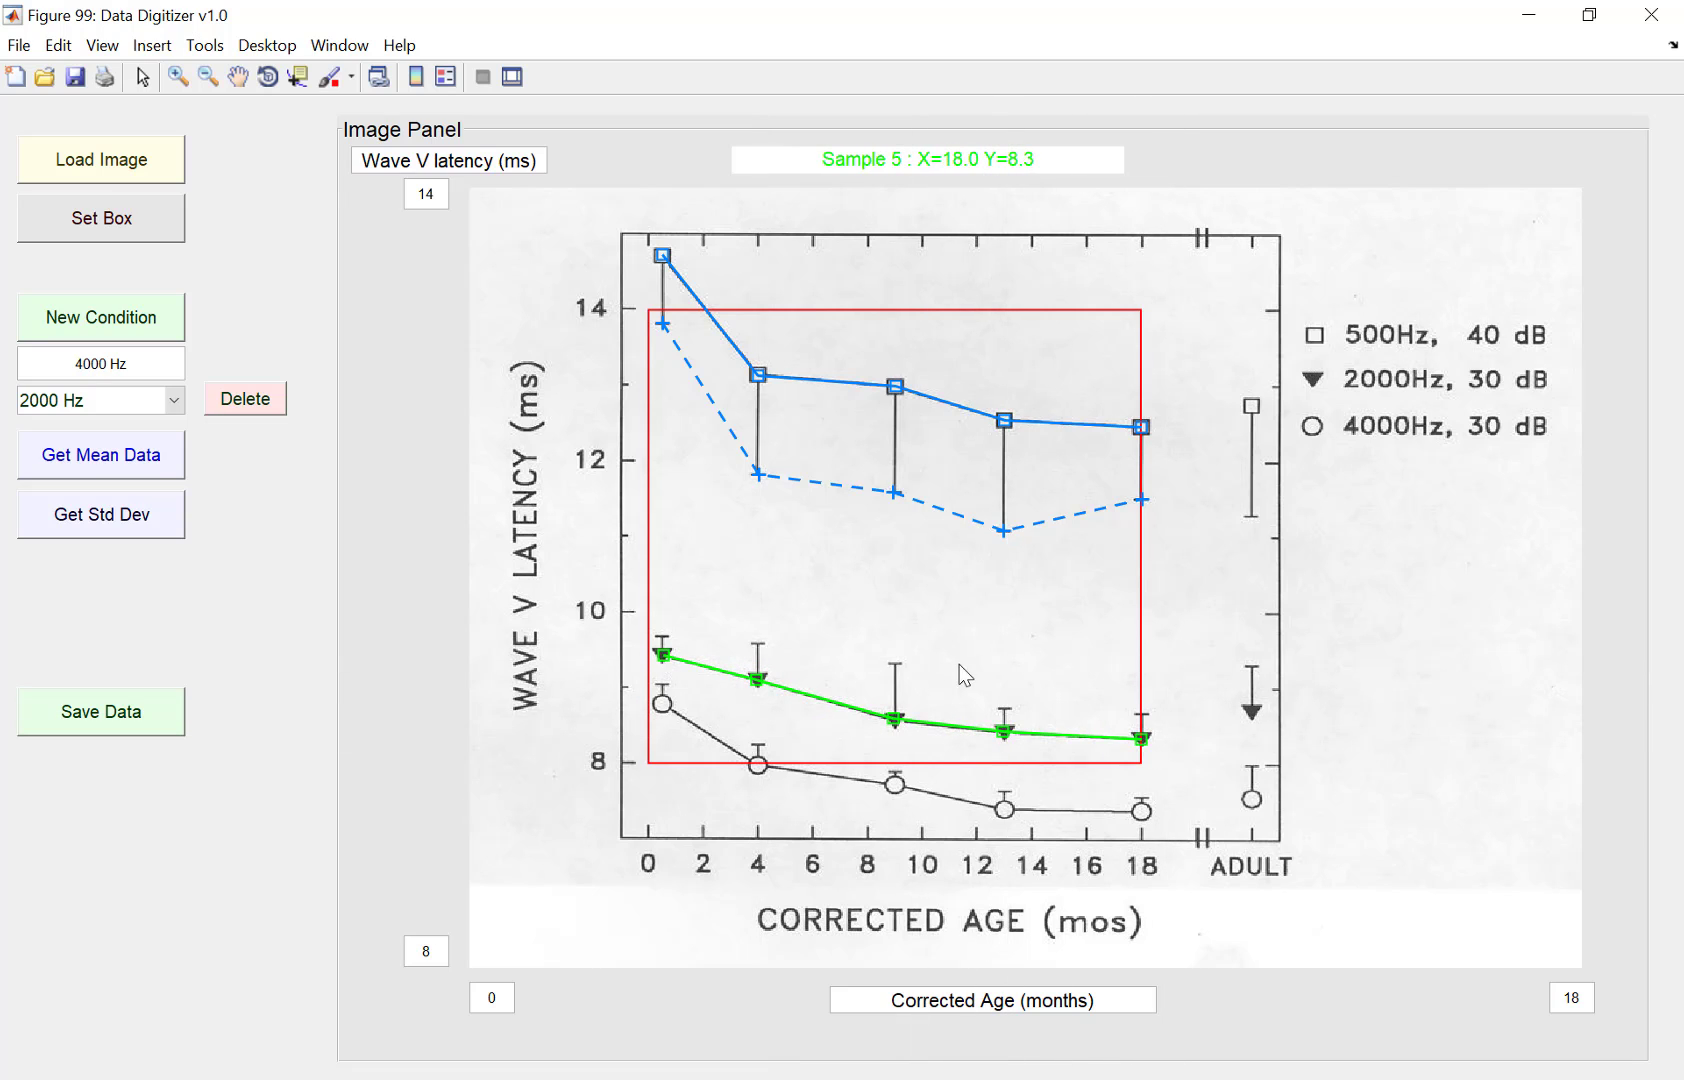
Step: Start collecting 2000 Hz standard deviation data and place points at the error bar tips at 0.5, 4, 9, 13 and 18 months
click(129, 528)
click(661, 637)
click(758, 643)
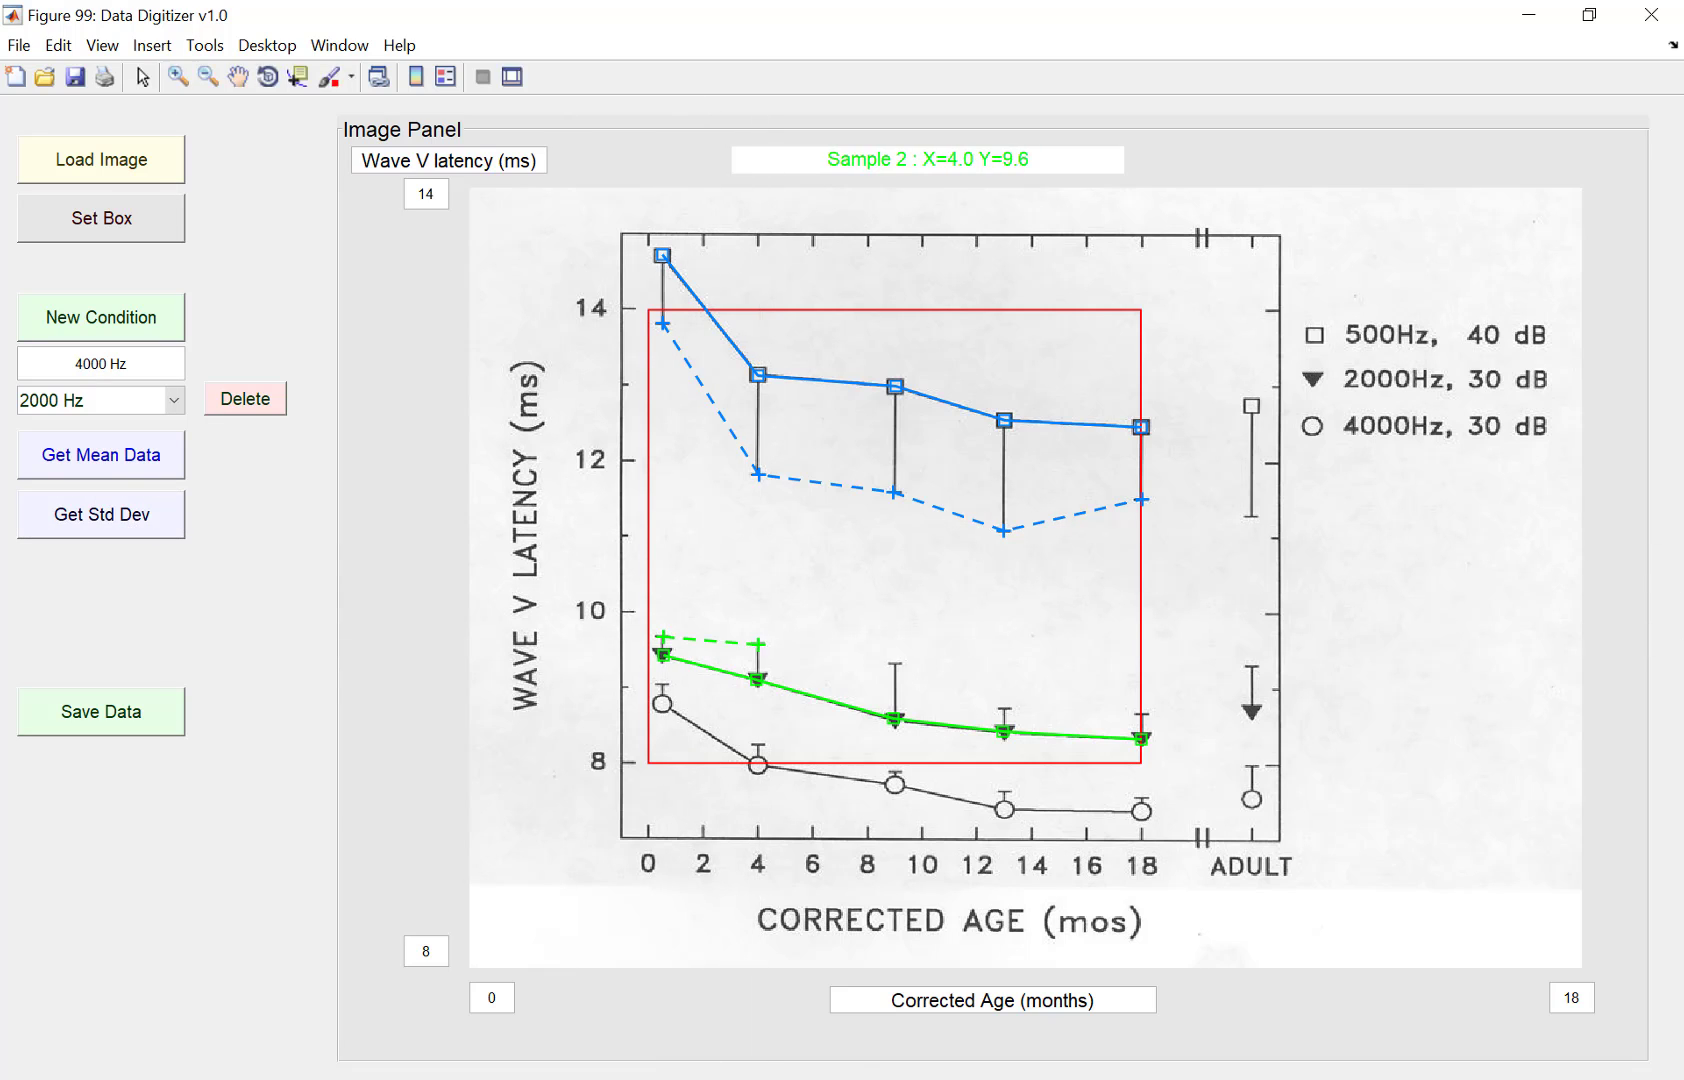
click(896, 664)
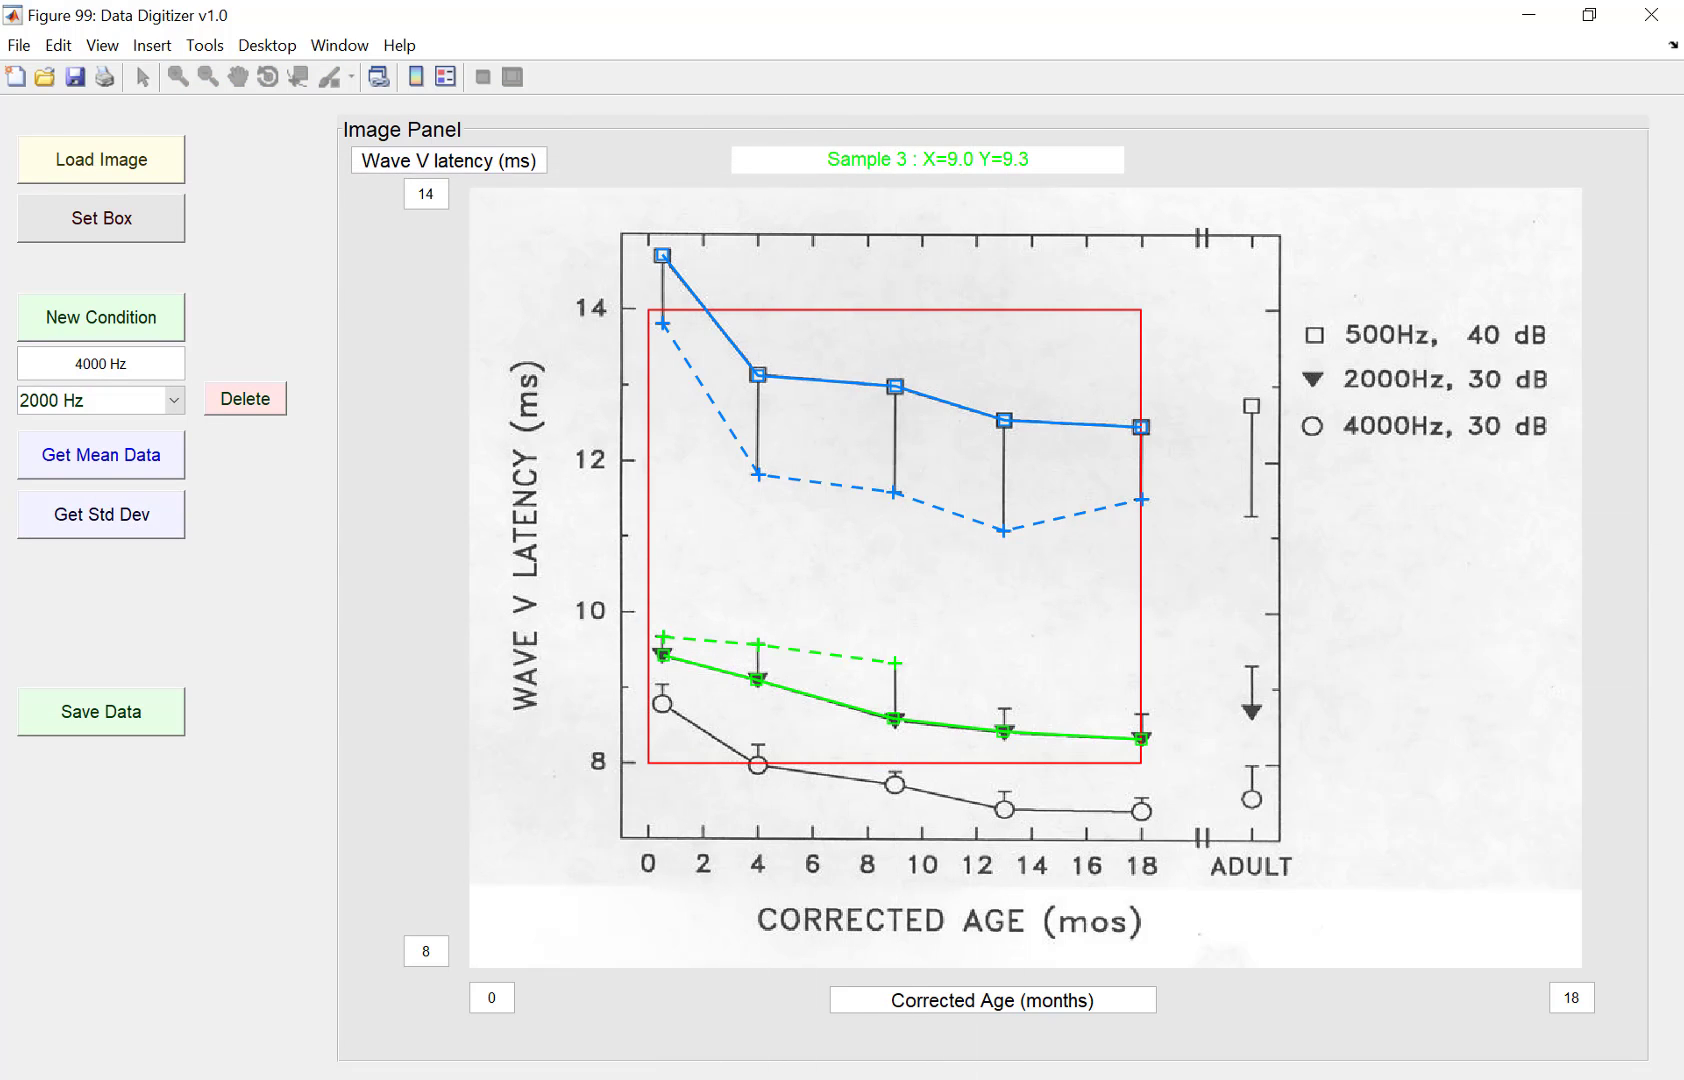
click(1004, 709)
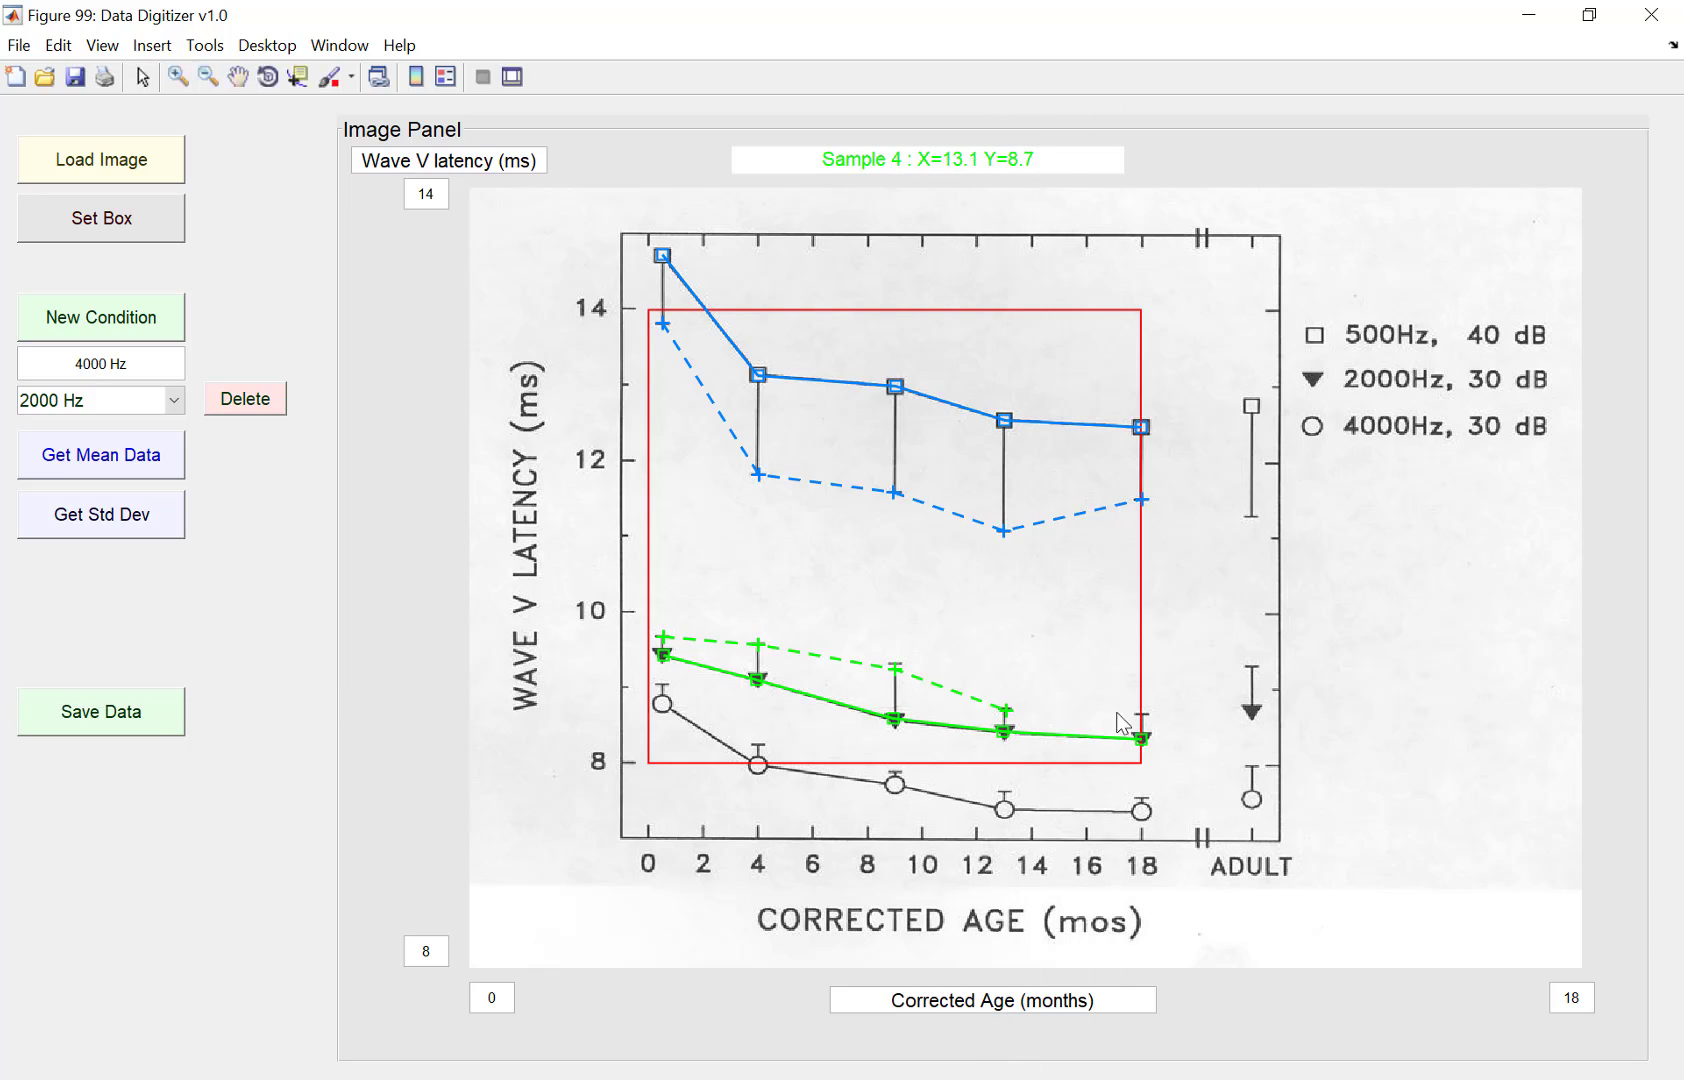
click(1141, 713)
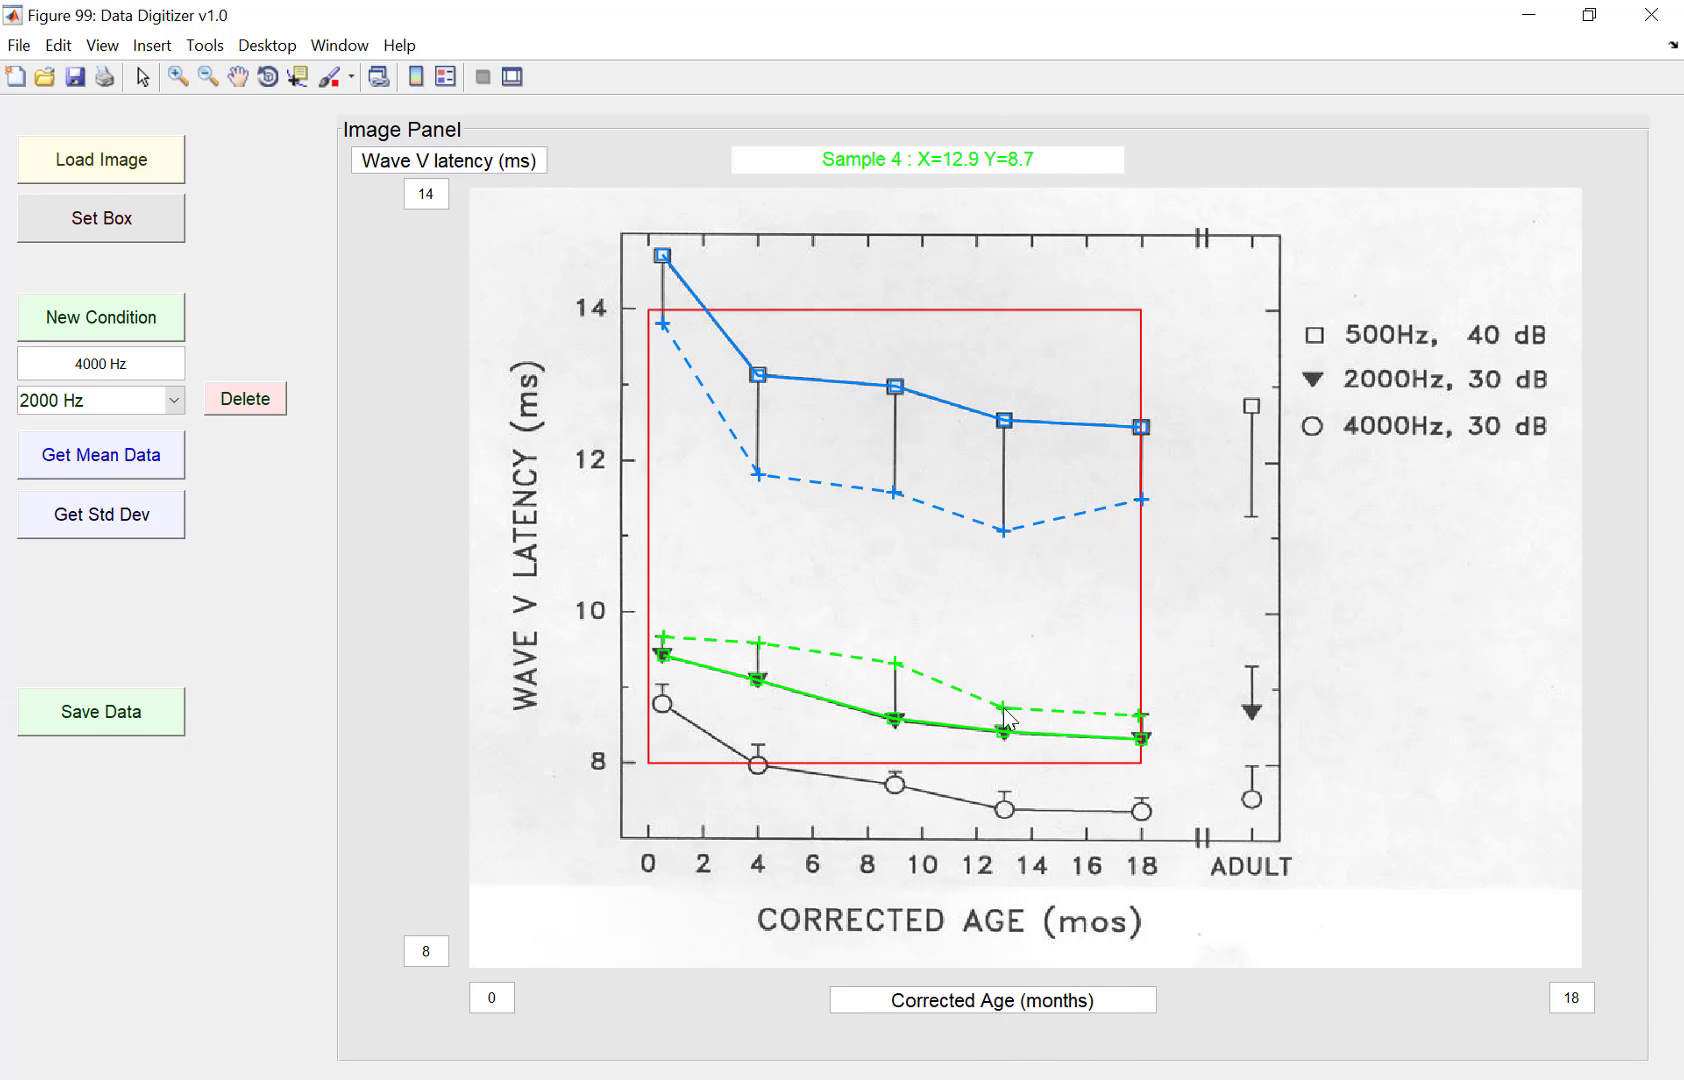
Step: Reselect the 2000 Hz condition and start collecting its mean data again
click(180, 409)
click(87, 478)
click(172, 400)
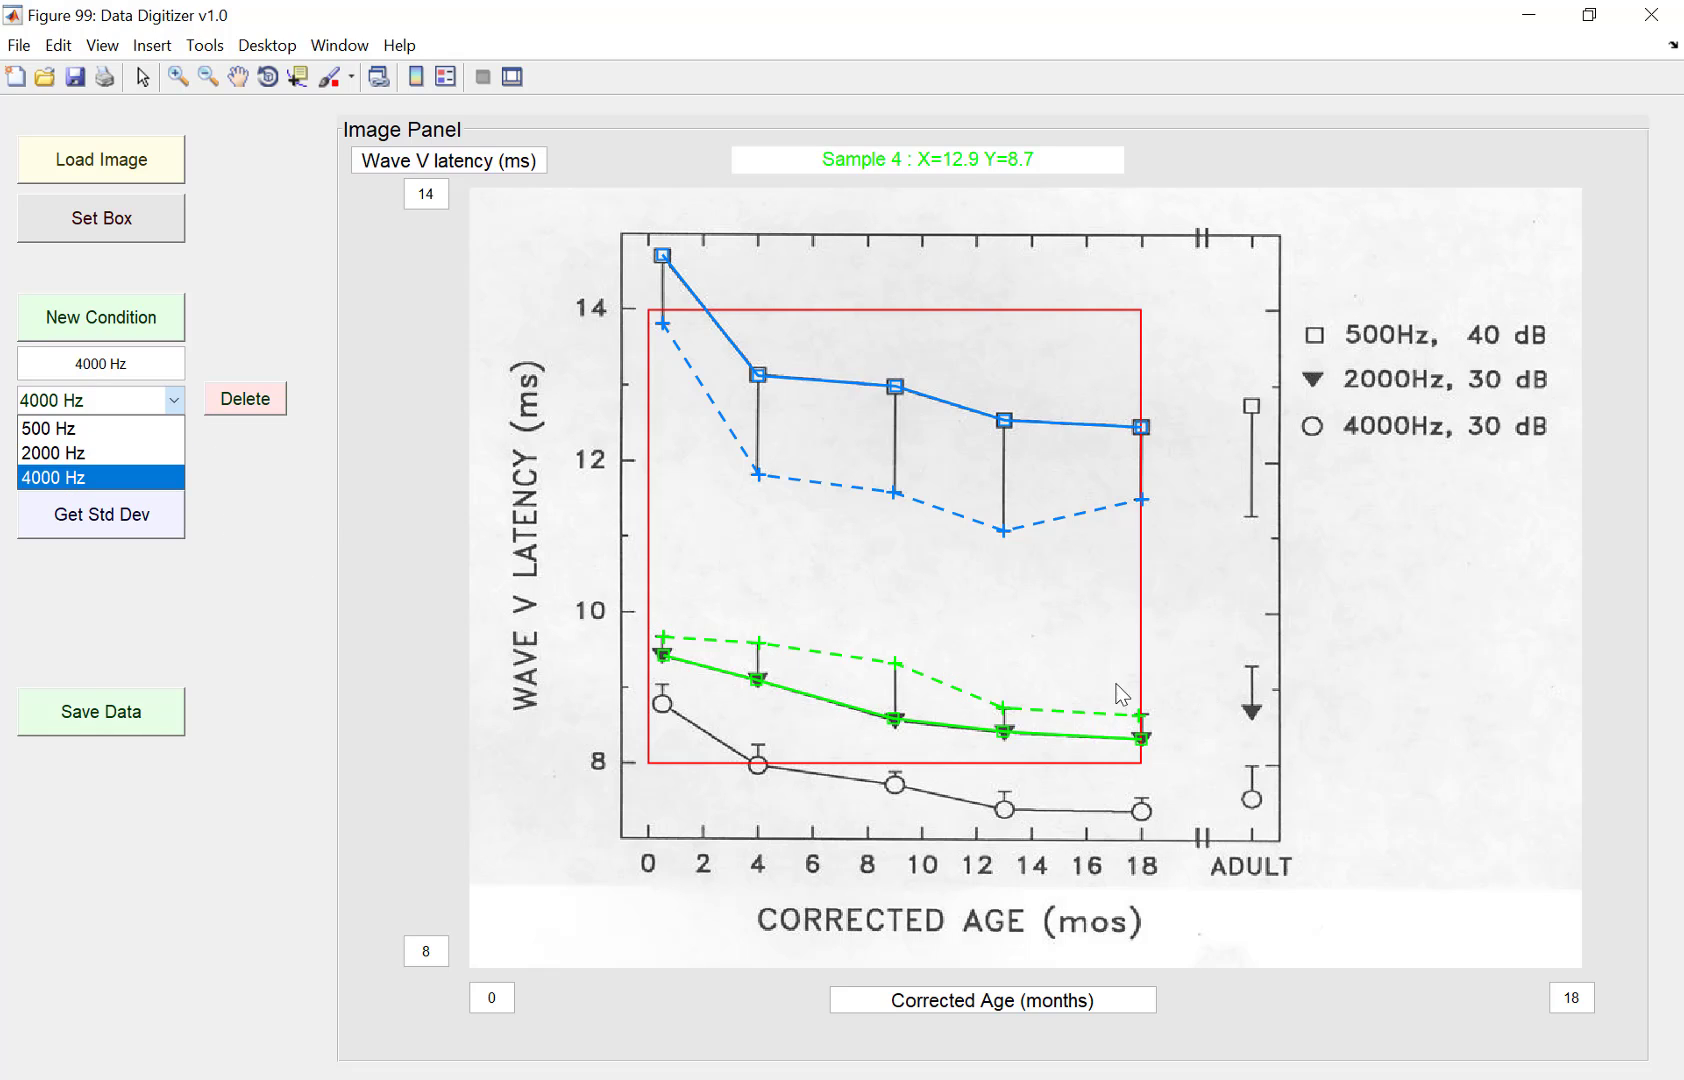
click(279, 614)
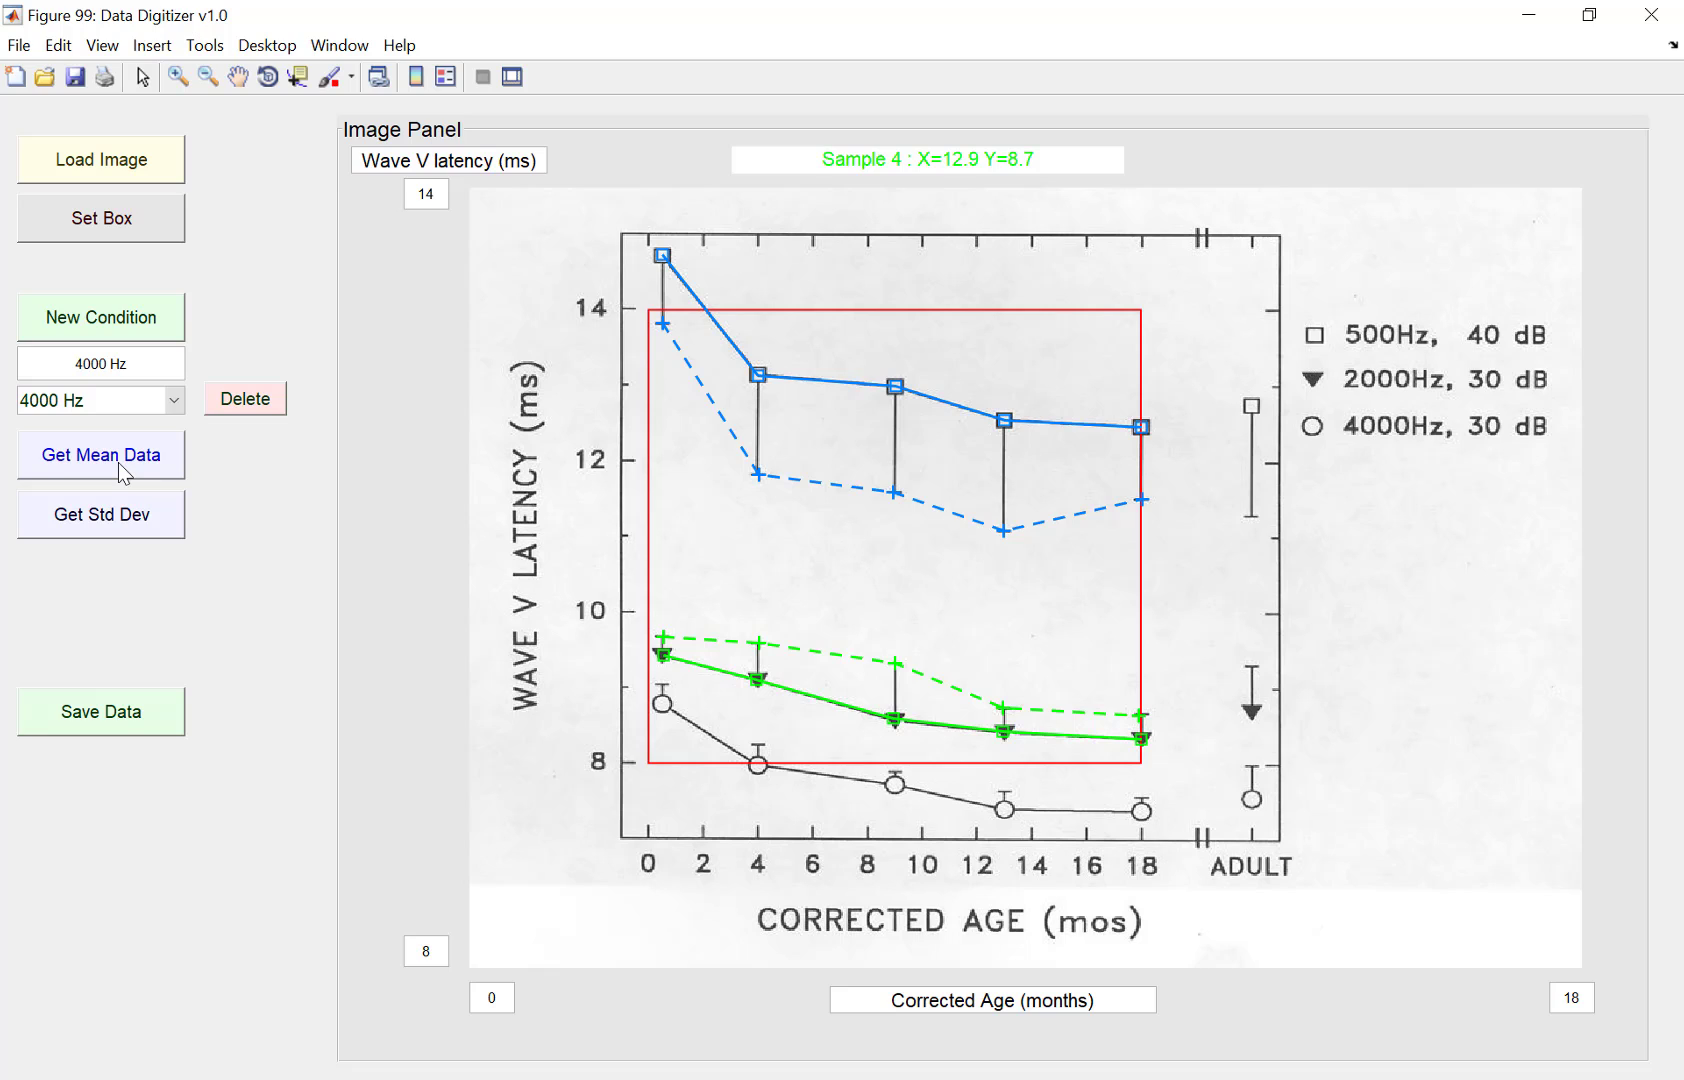
click(163, 402)
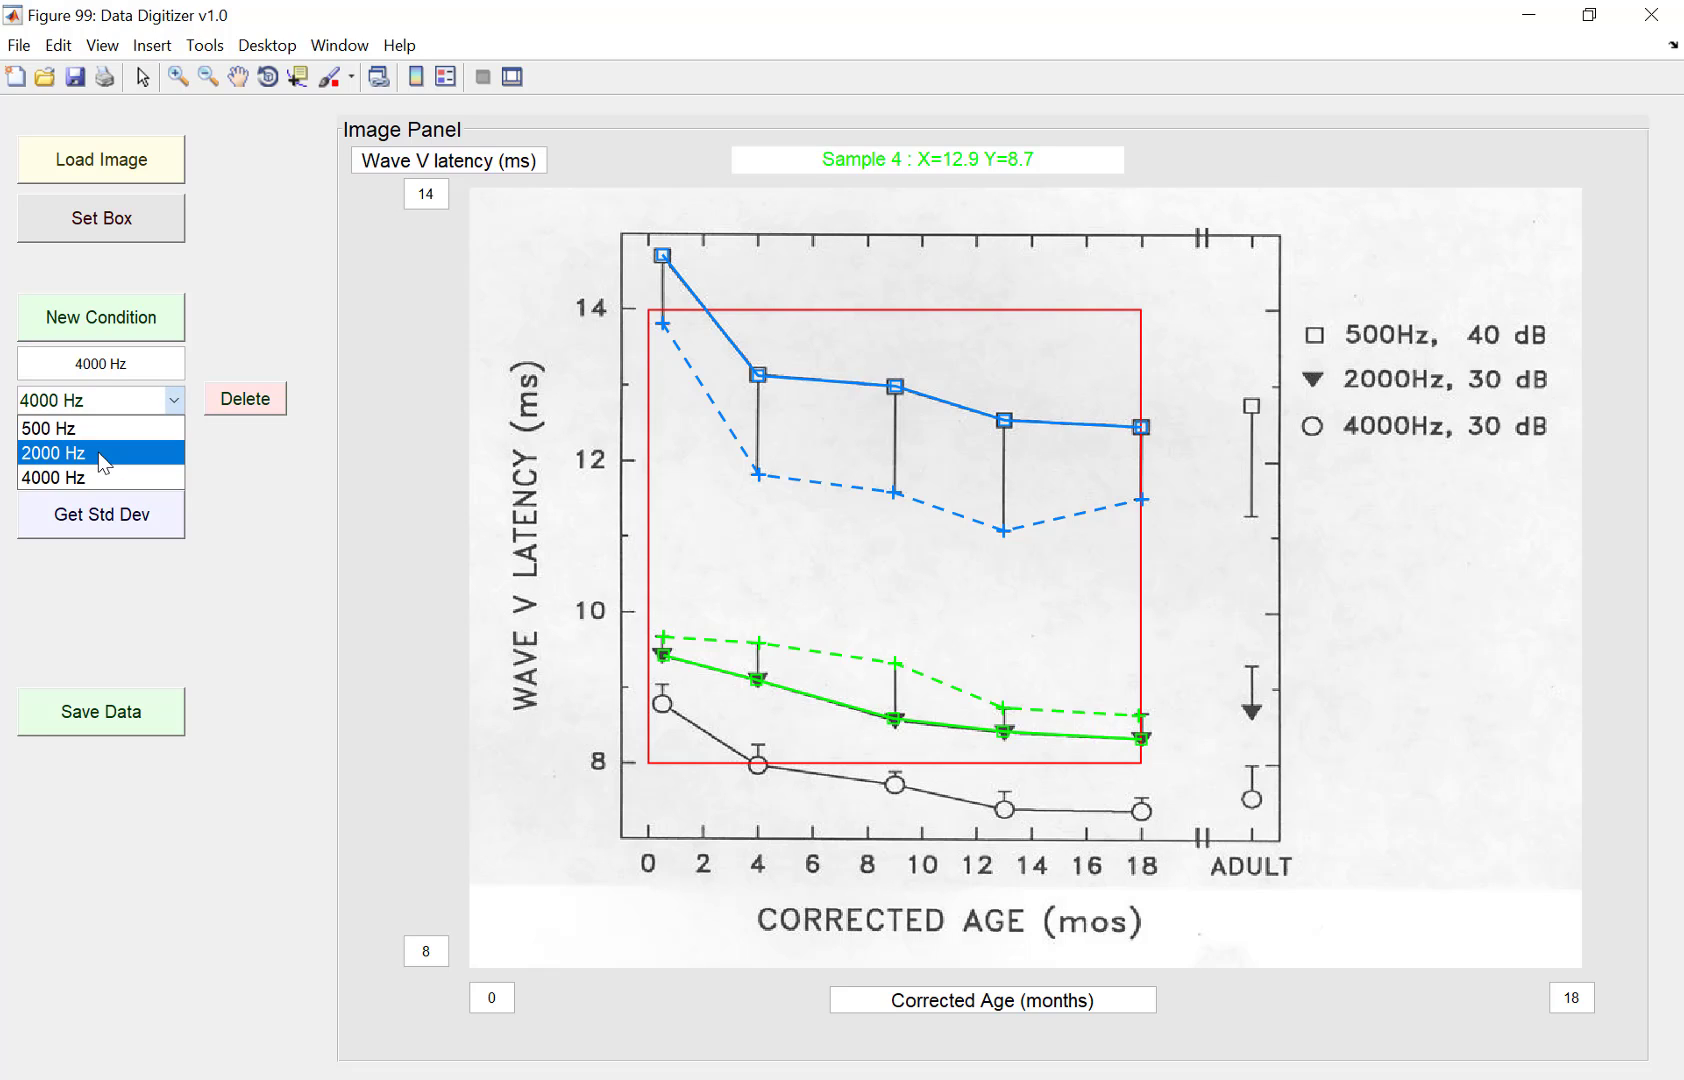
click(97, 453)
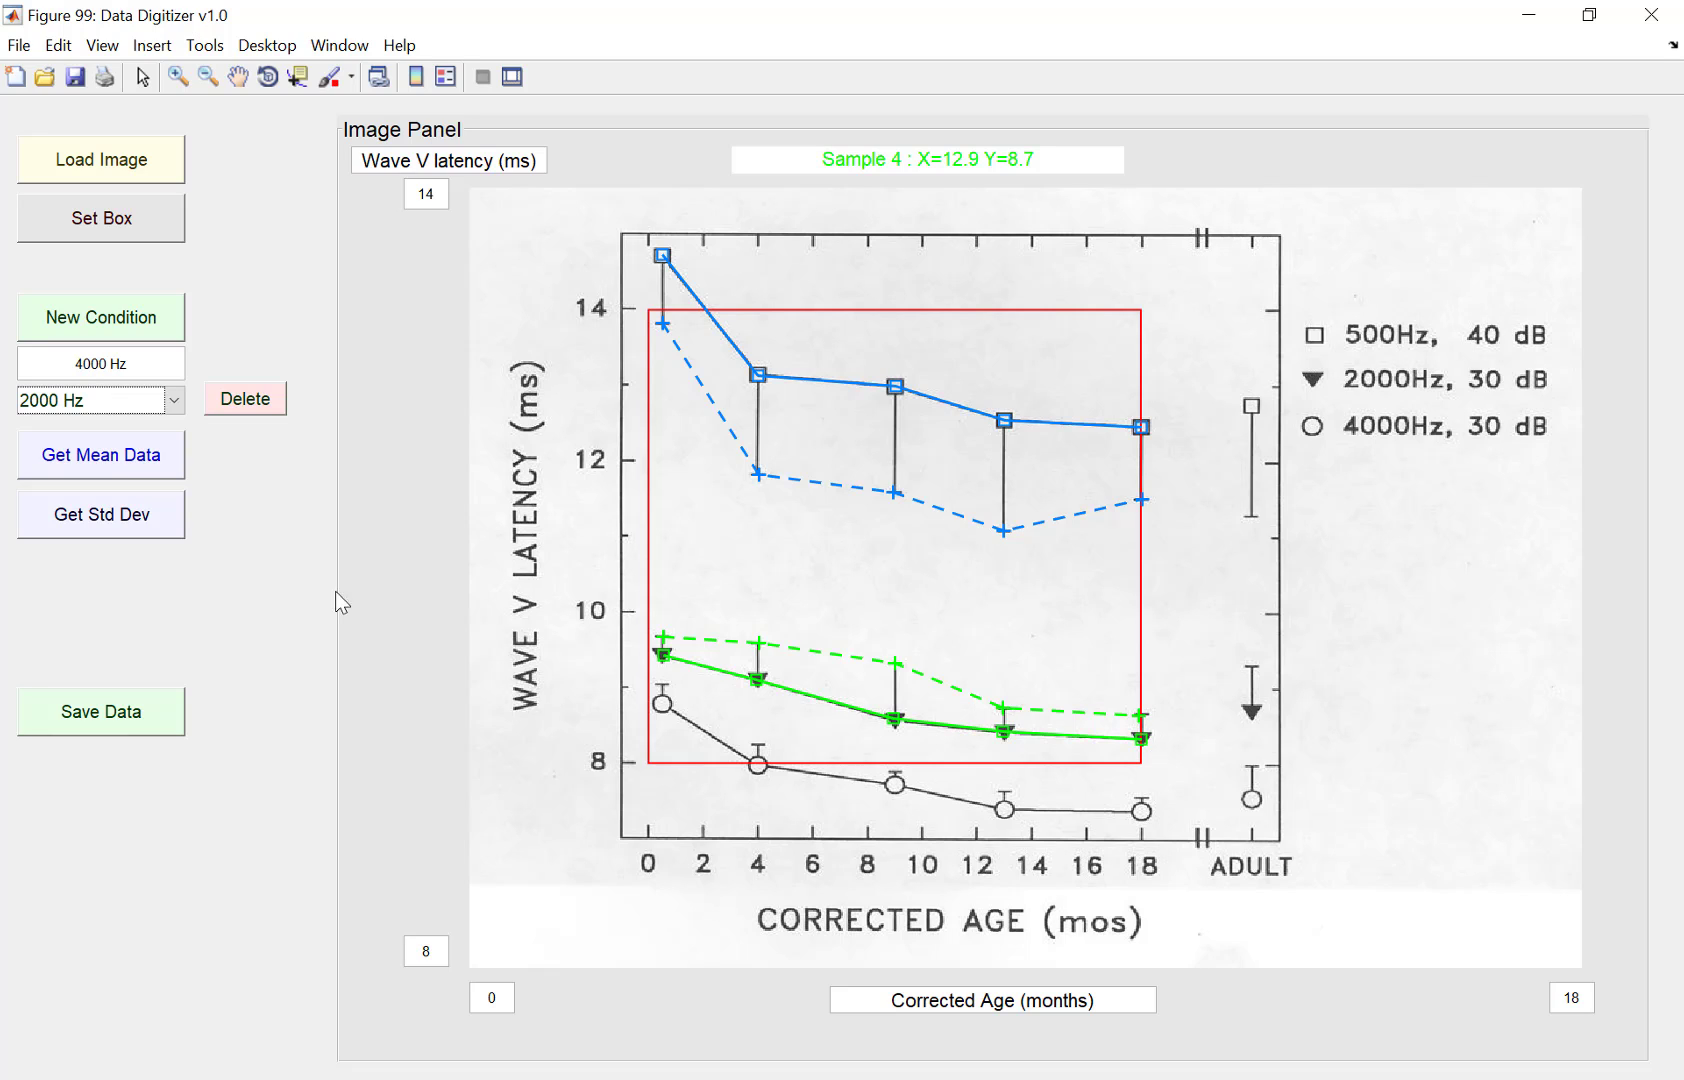
click(111, 456)
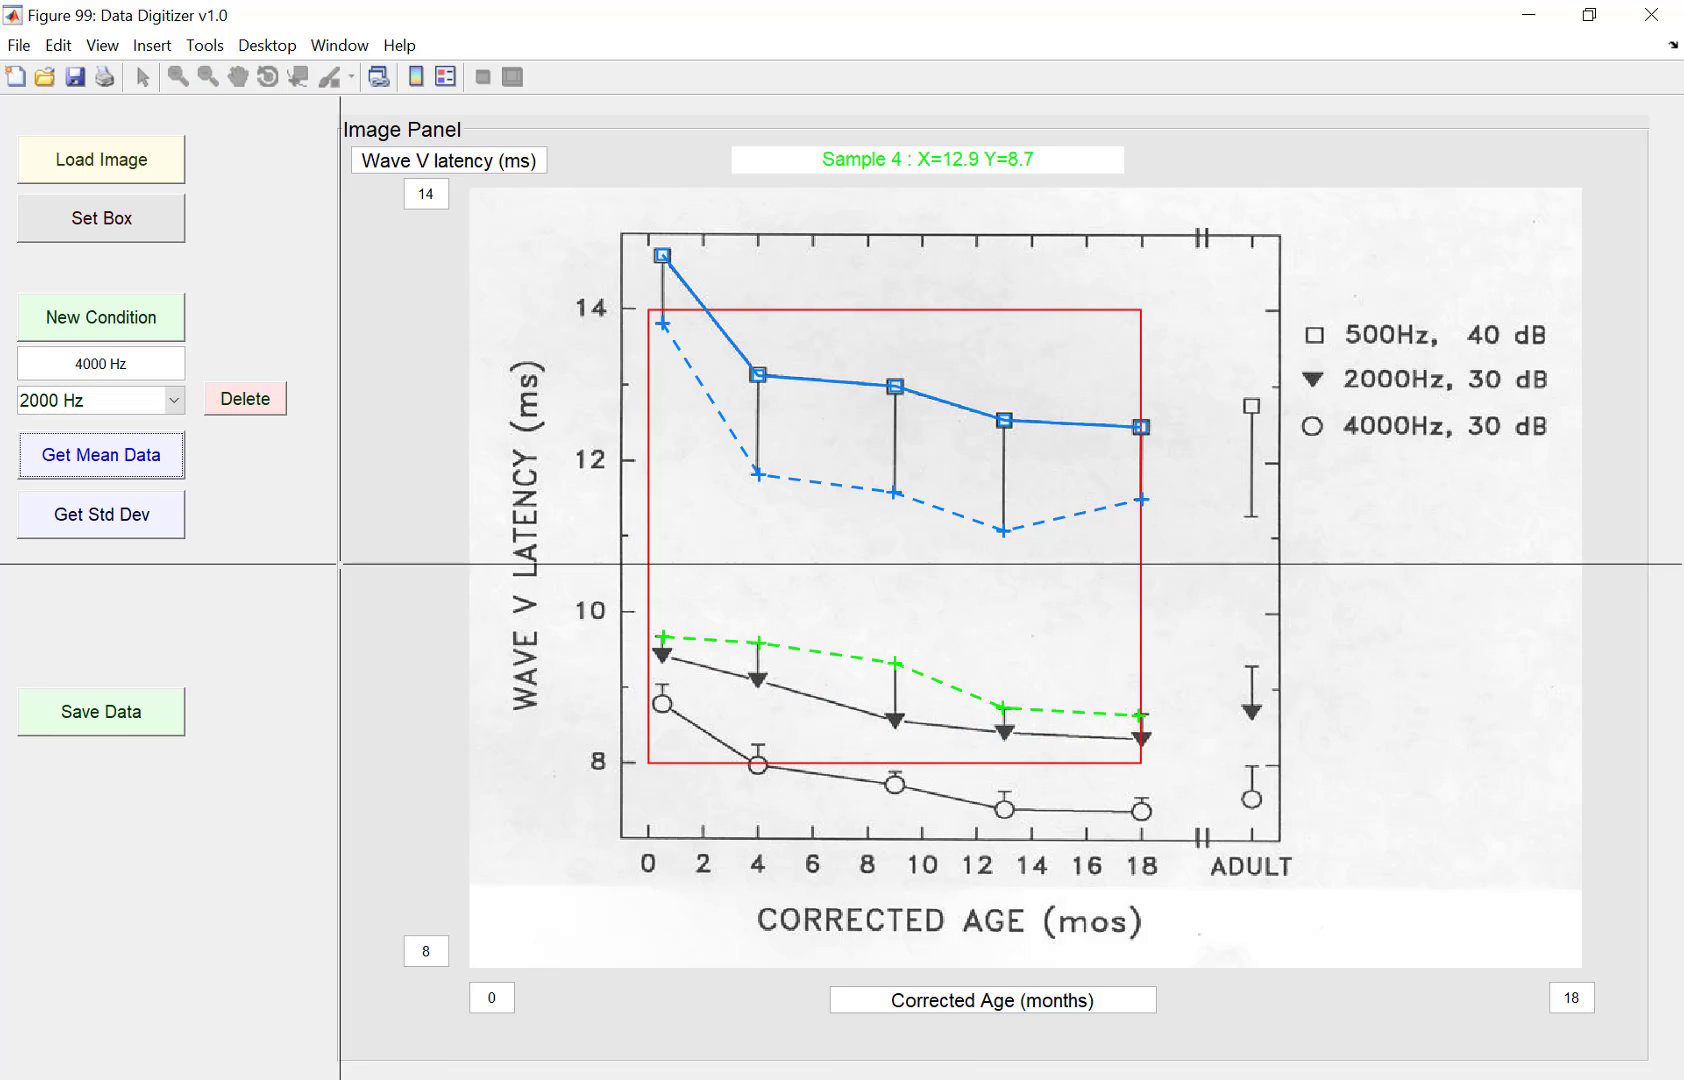
Step: Place 2000 Hz mean points on the triangles at 0.5, 4, 9, 13 and 18 months and finish collecting
click(662, 655)
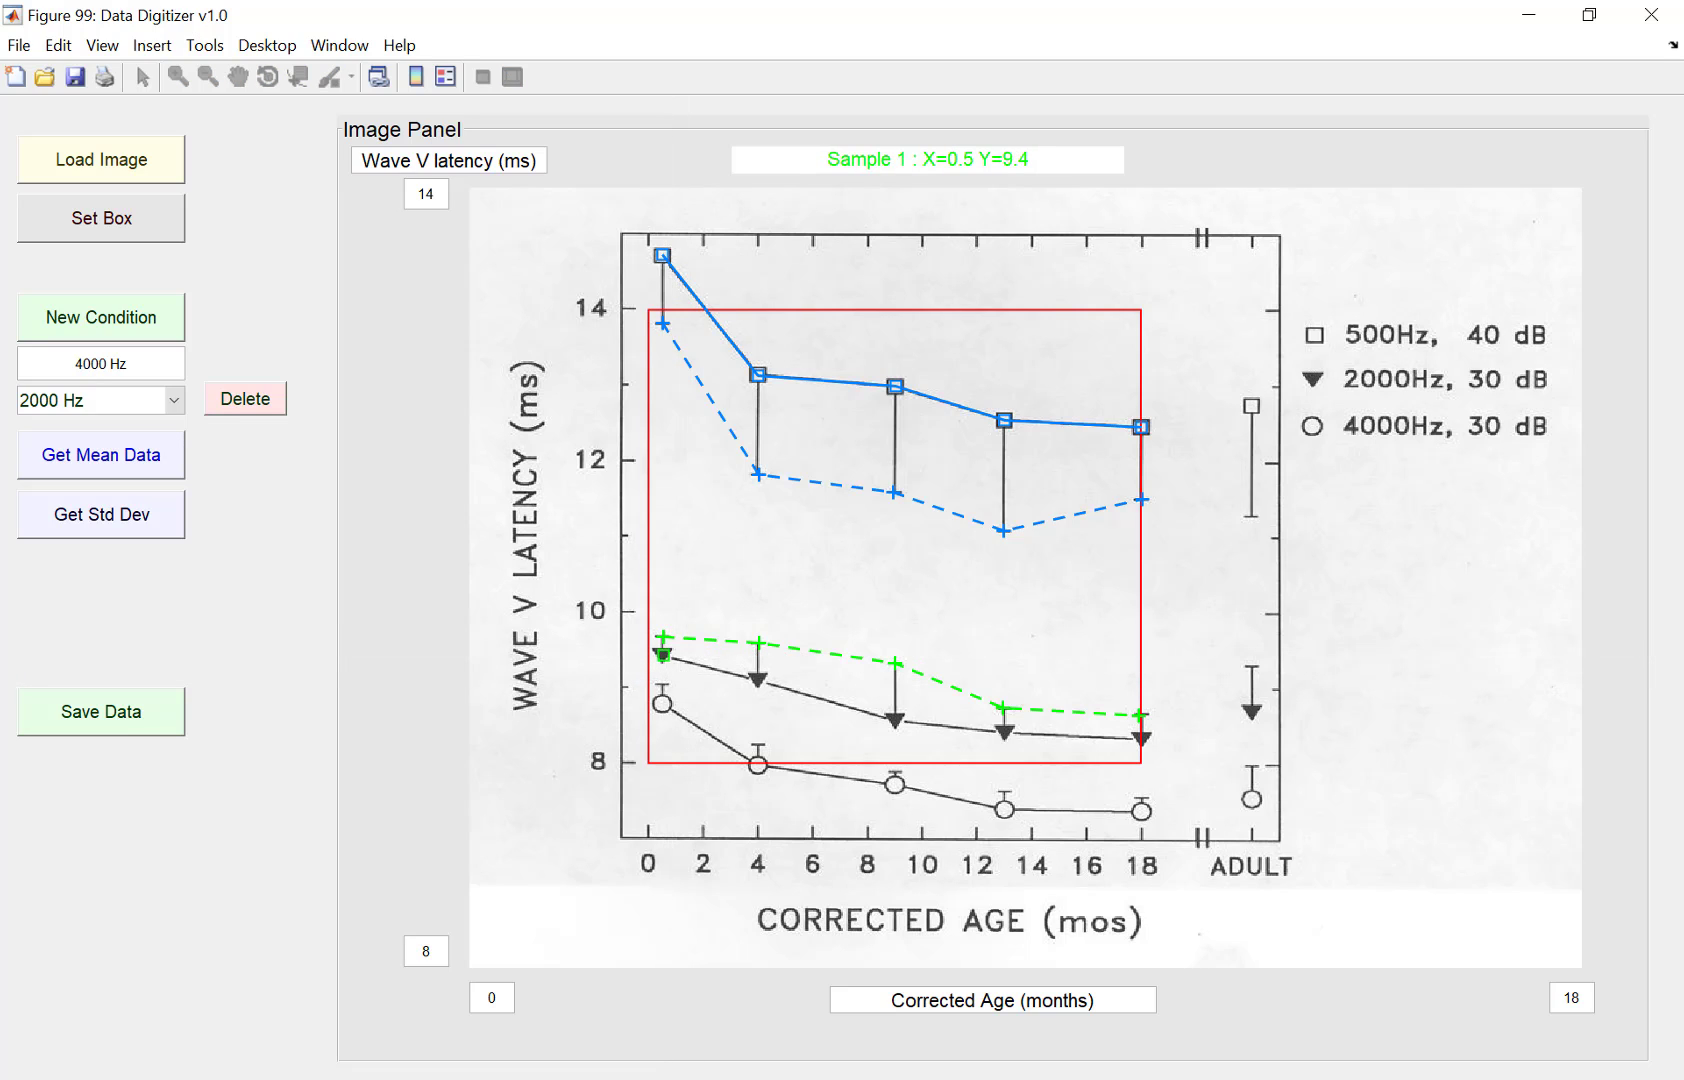
click(759, 680)
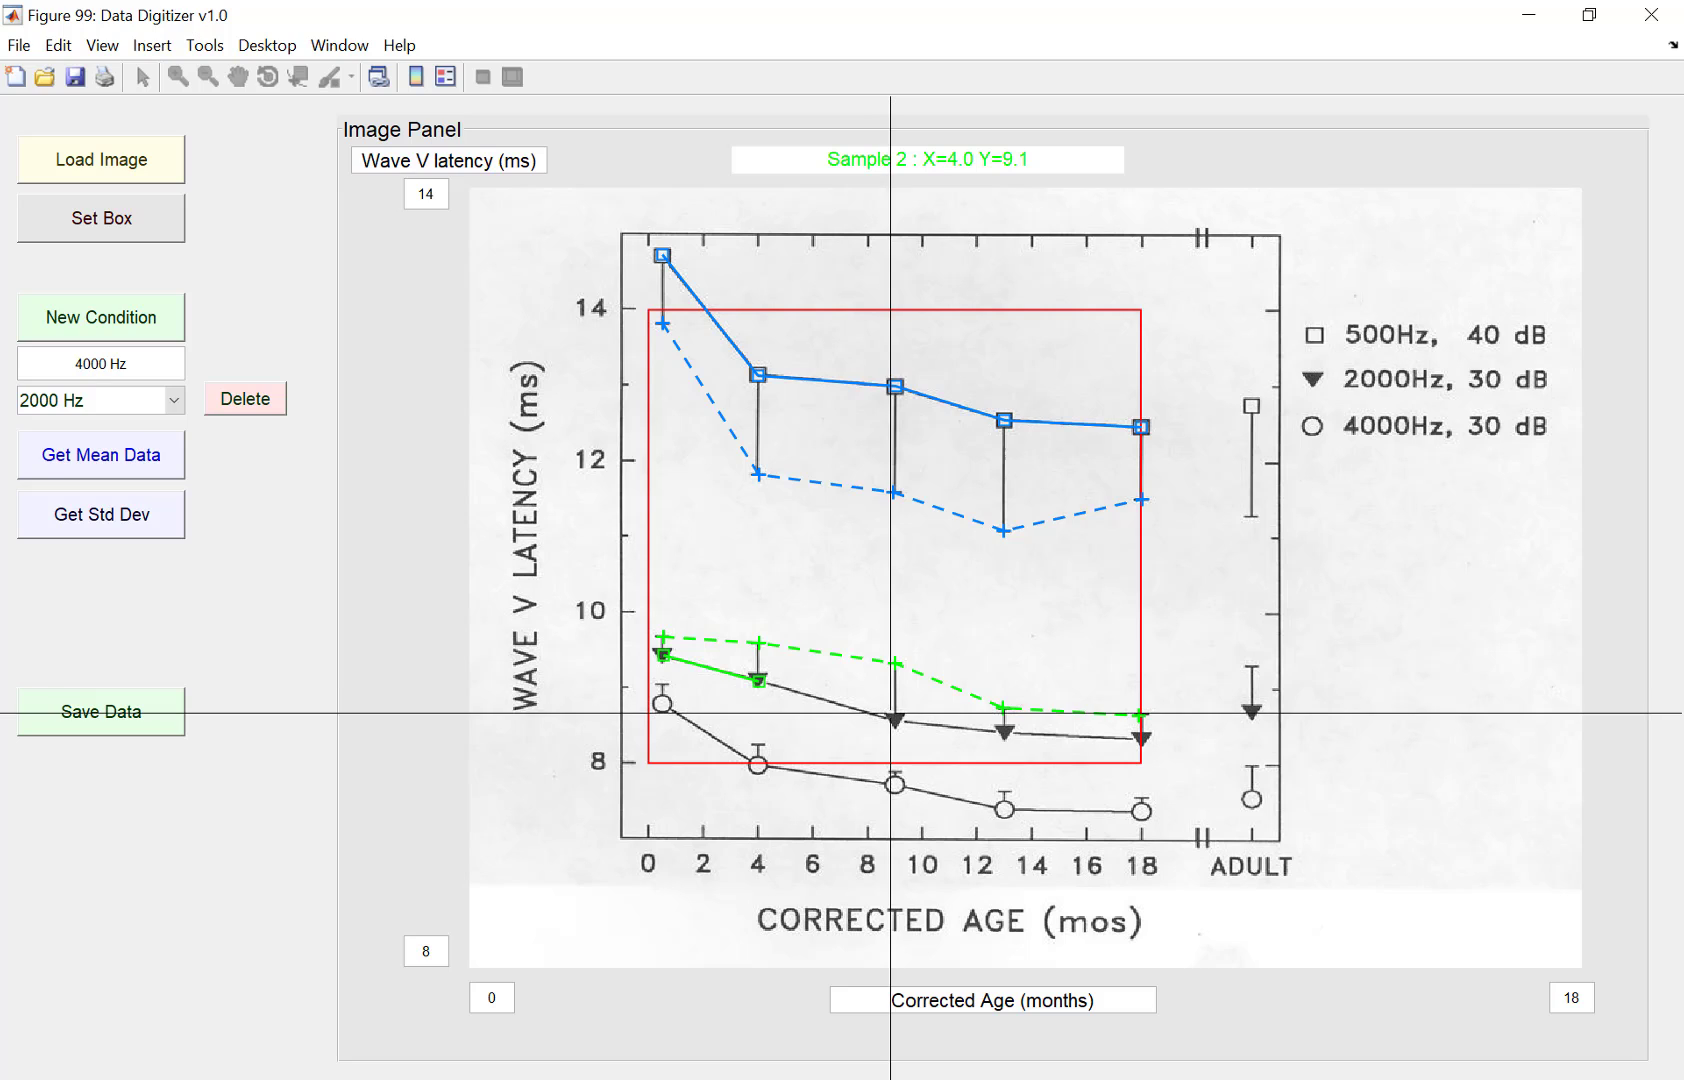
click(893, 718)
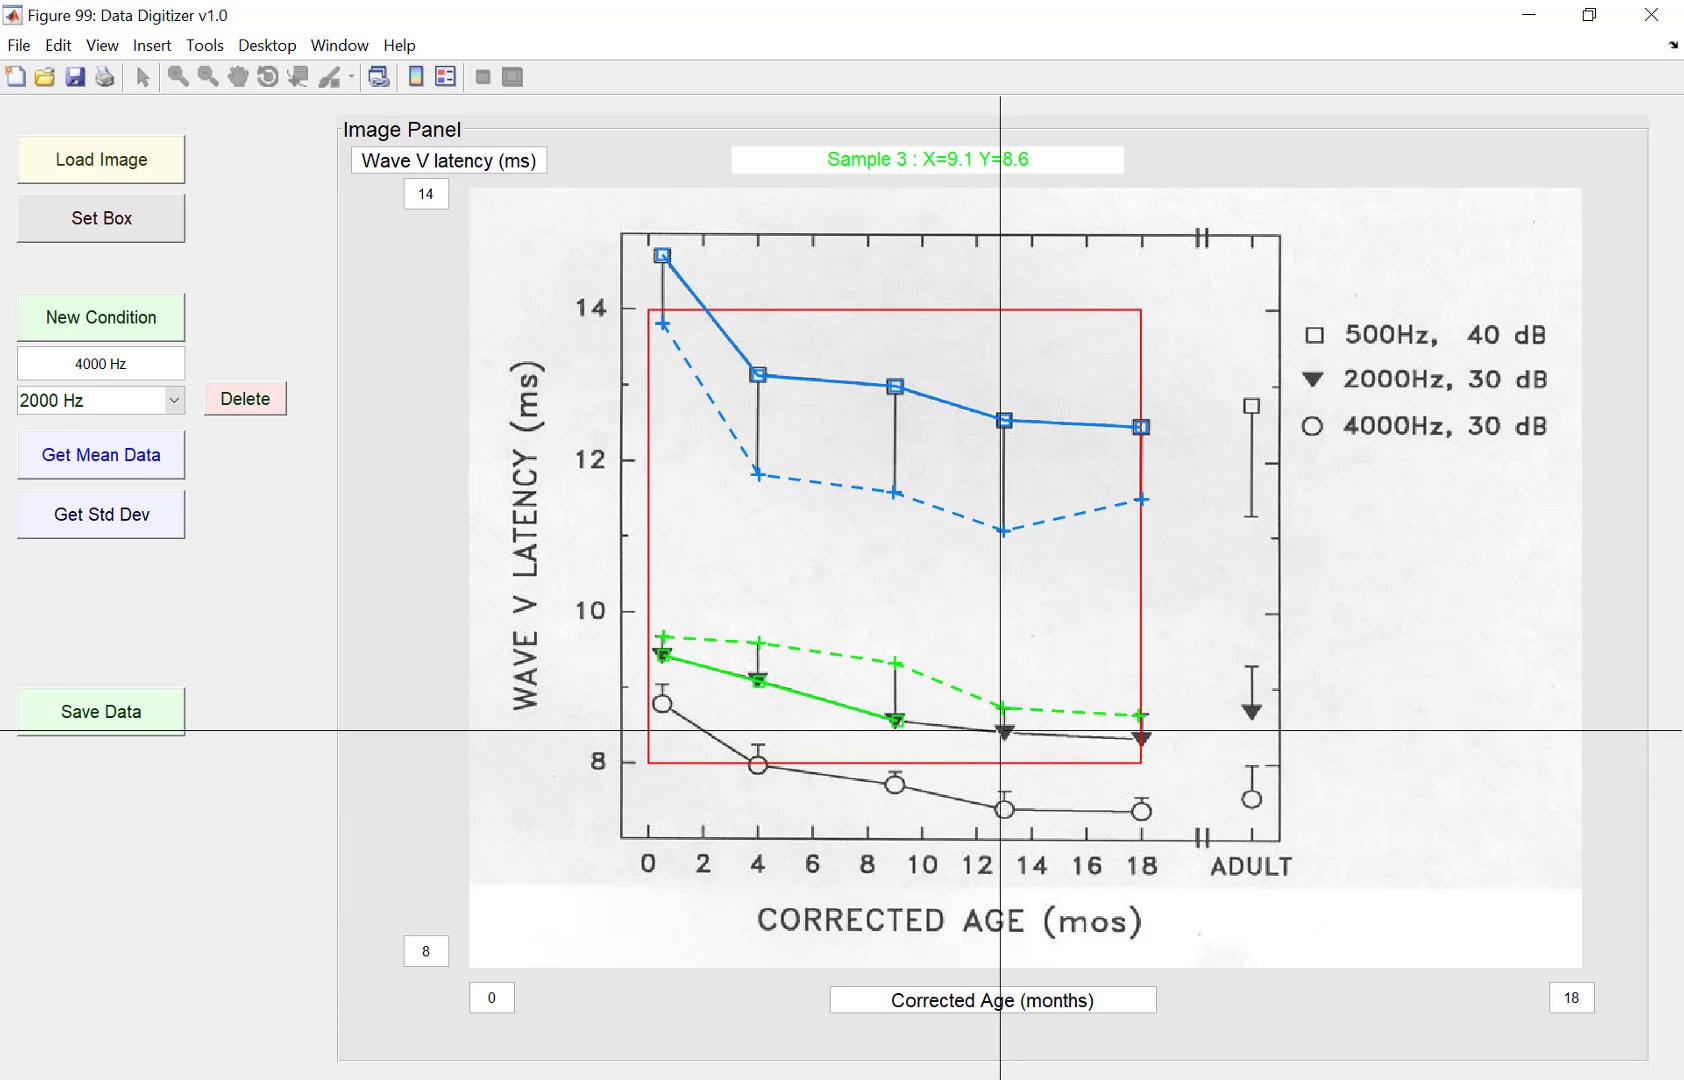
click(1004, 731)
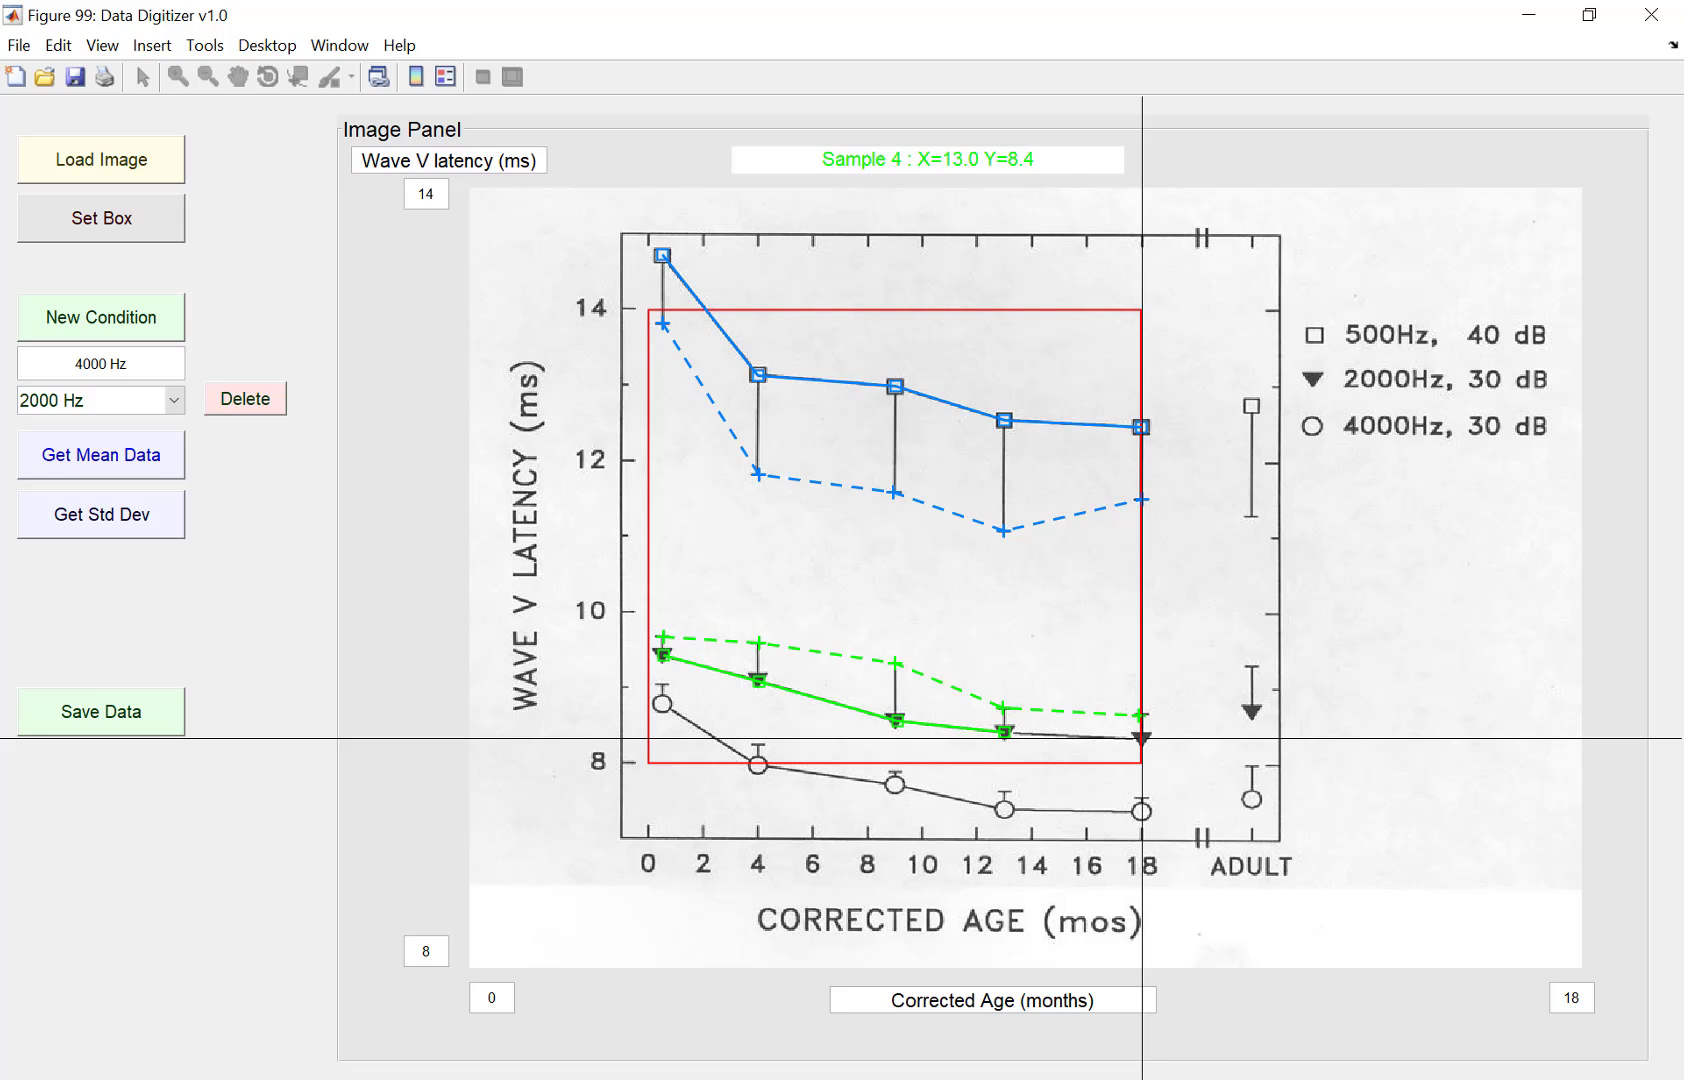
click(1142, 738)
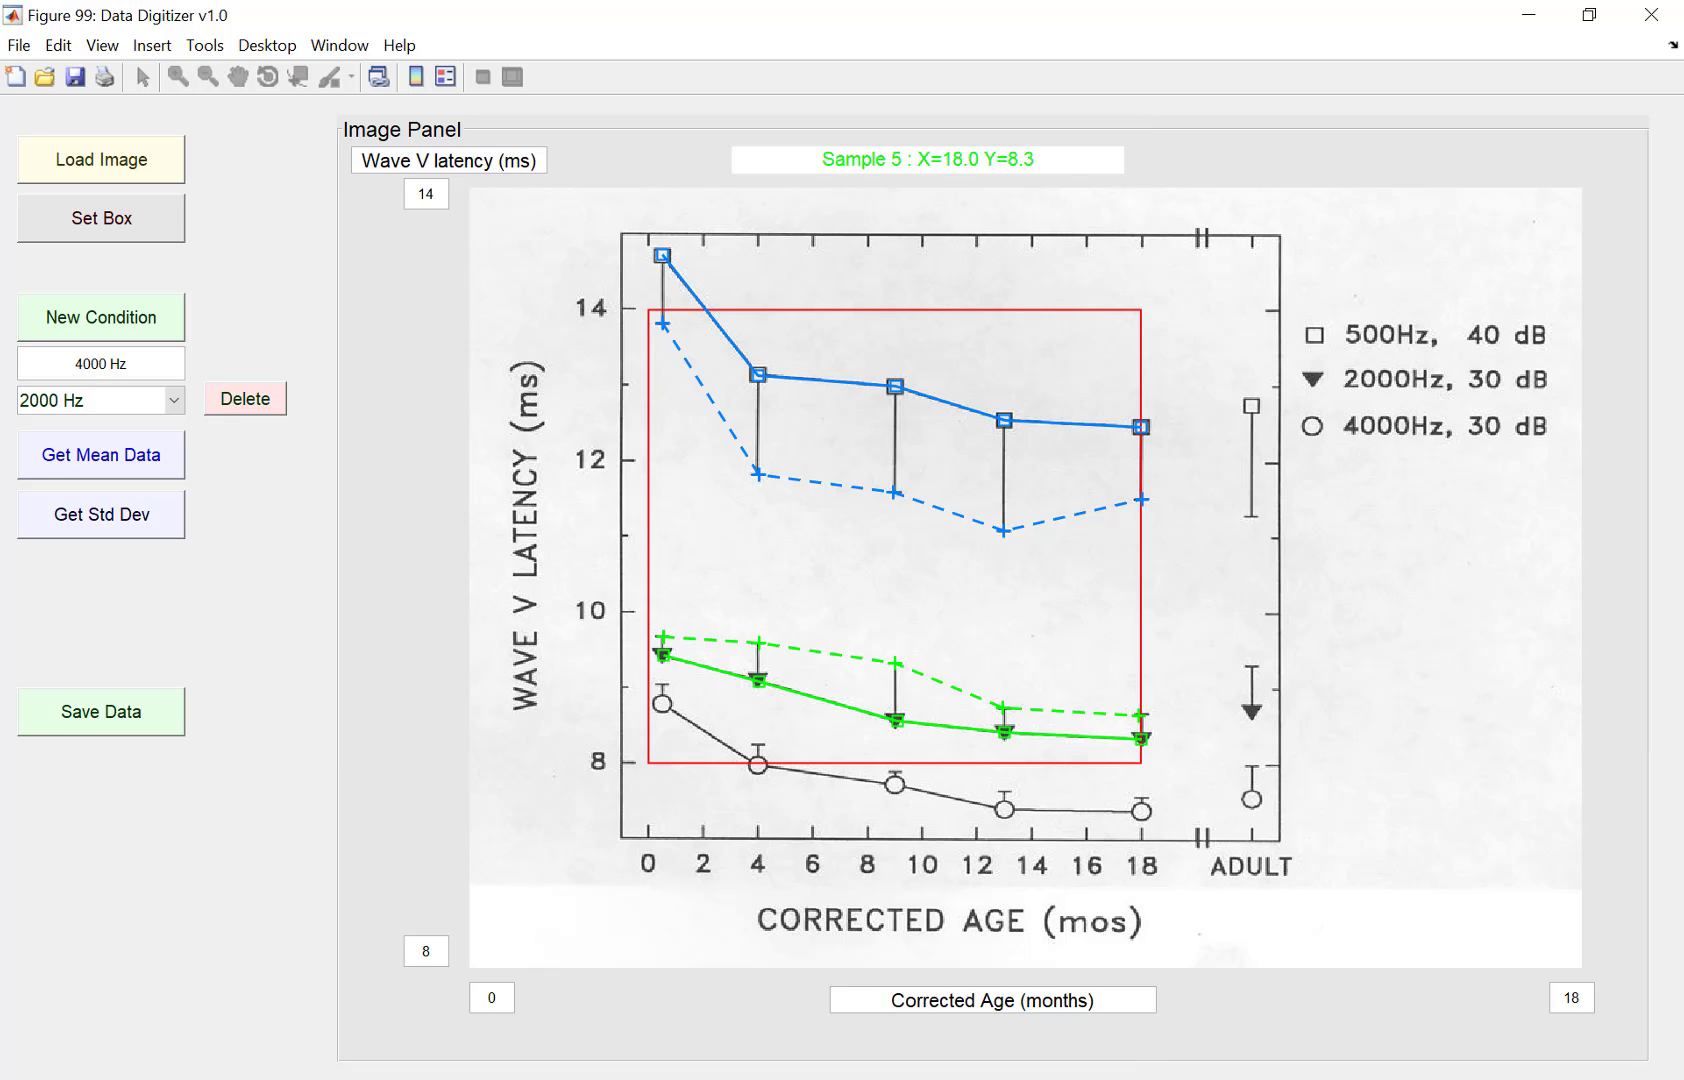
right_click(1184, 732)
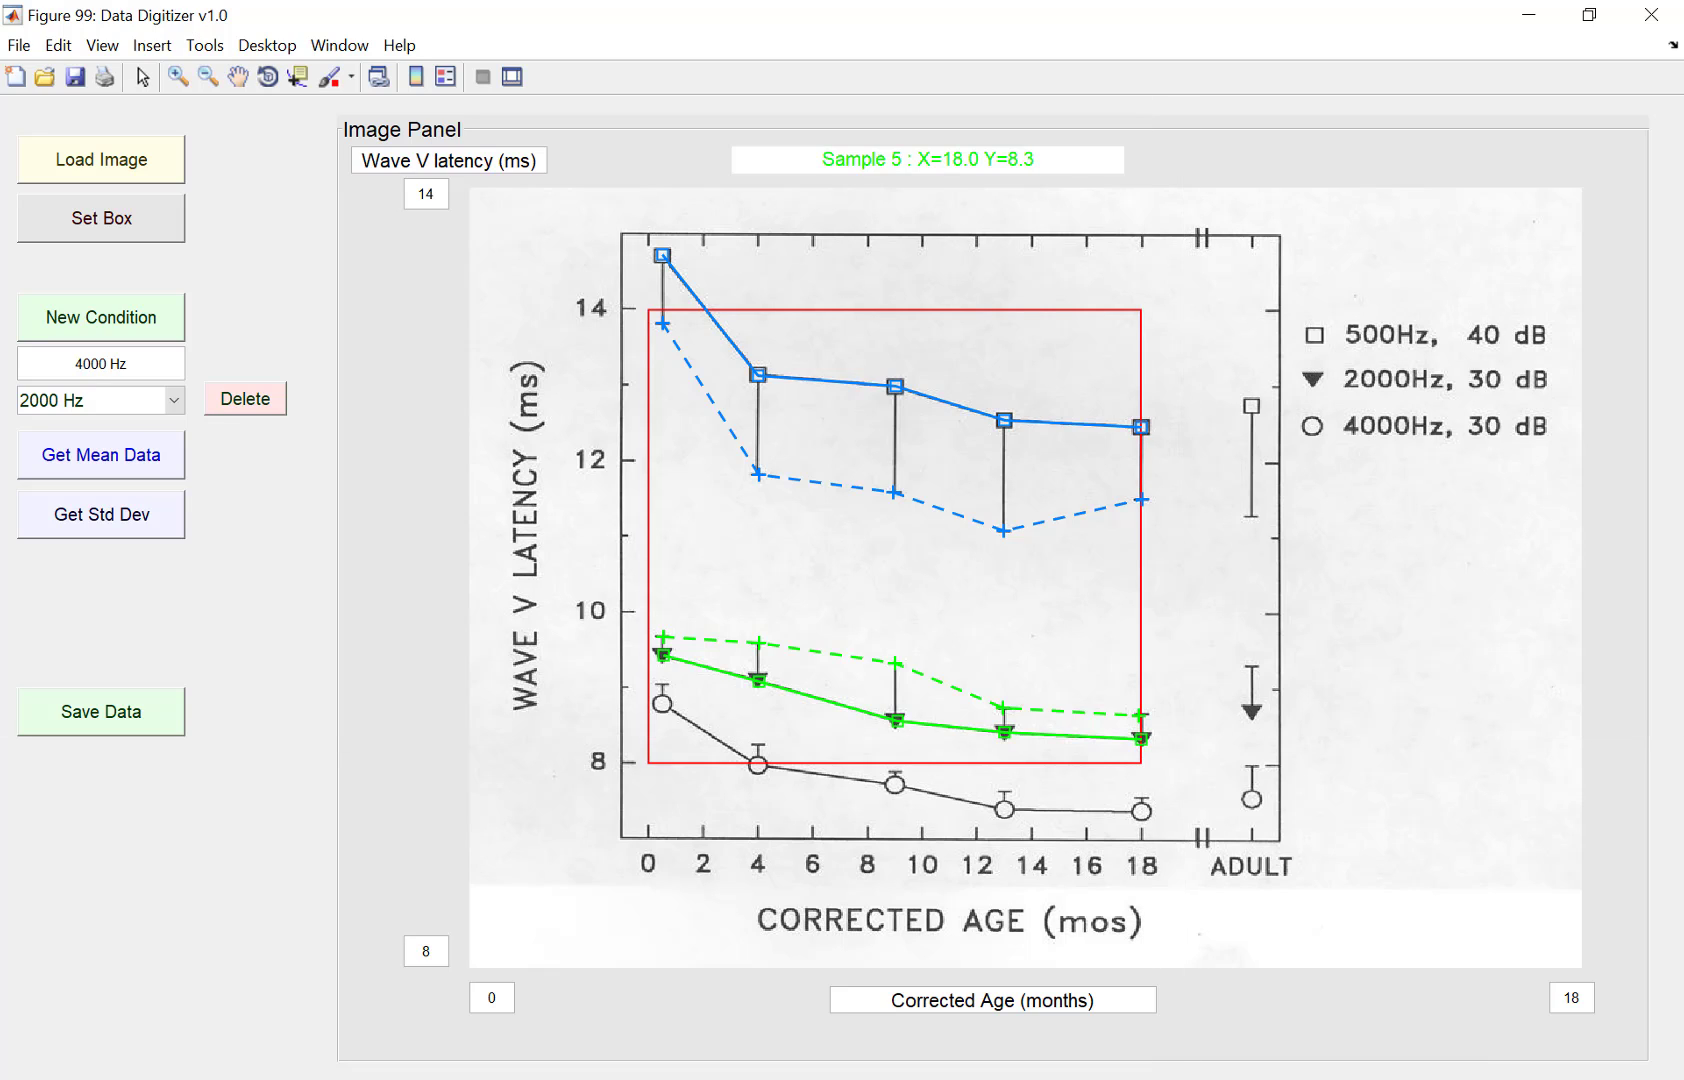
Step: Save the digitized data over the file waveV_Lat_maturation_pediatric.mat
click(762, 680)
drag(759, 680, 759, 681)
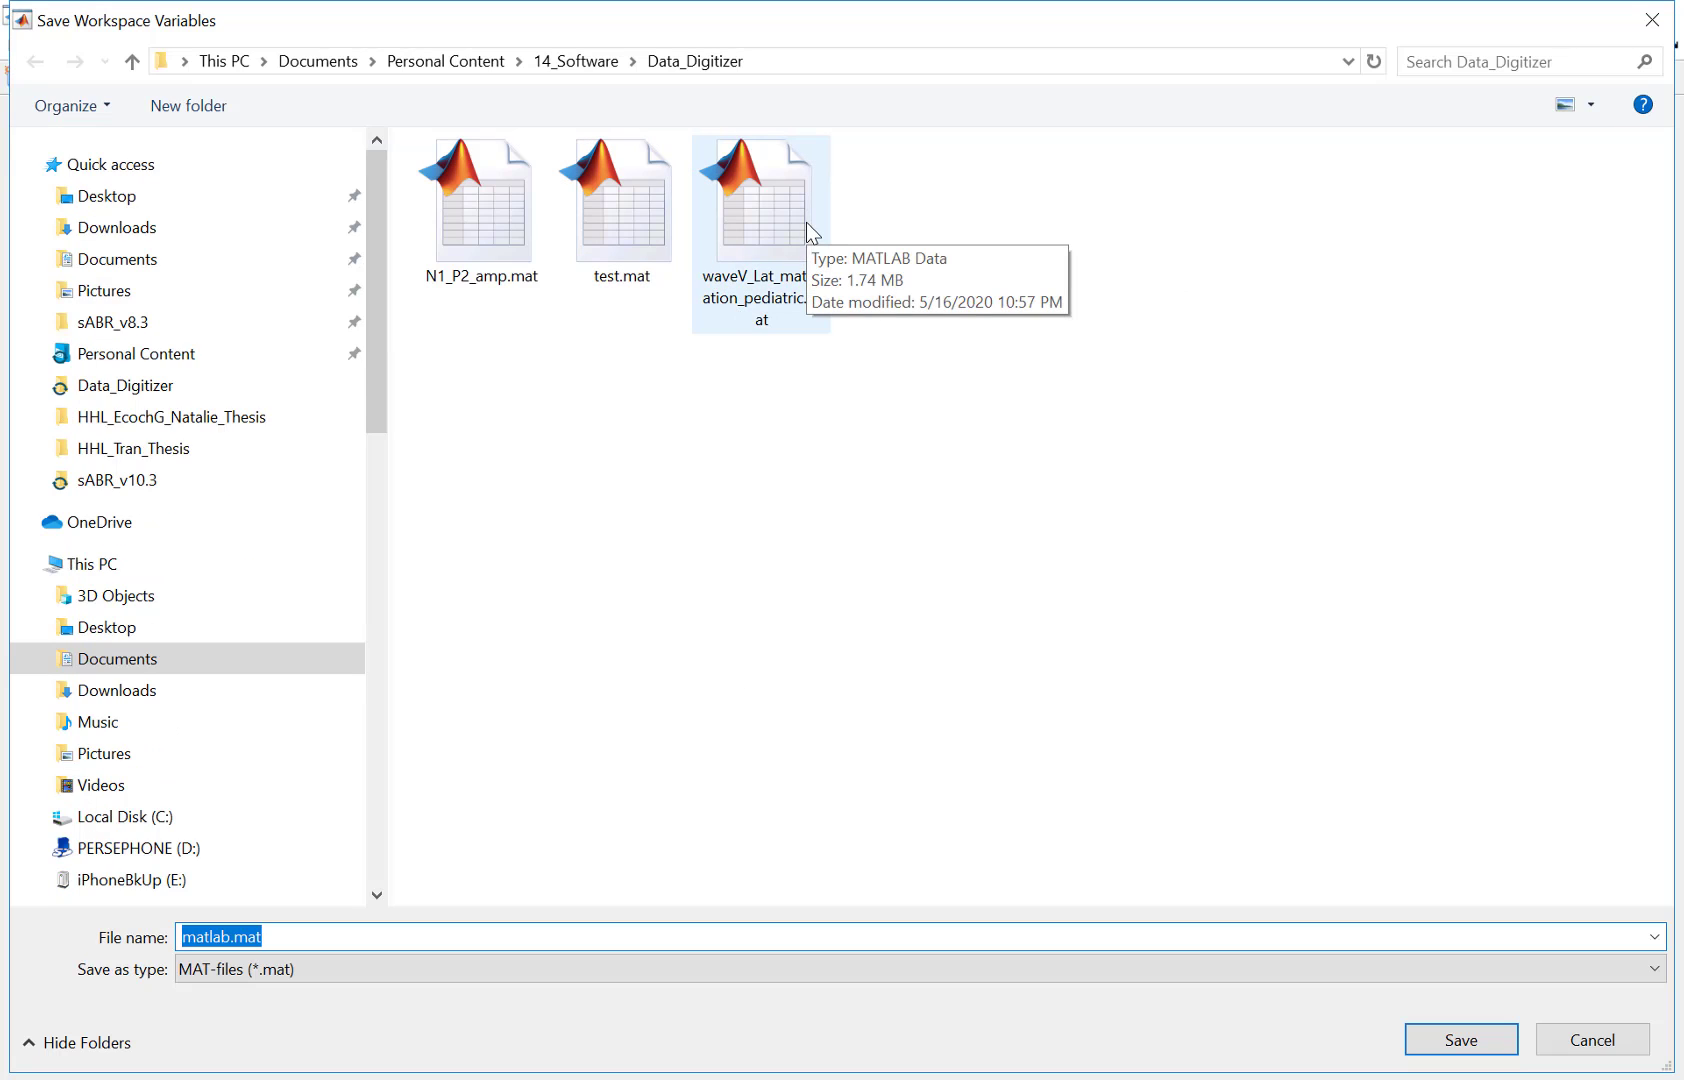
click(812, 233)
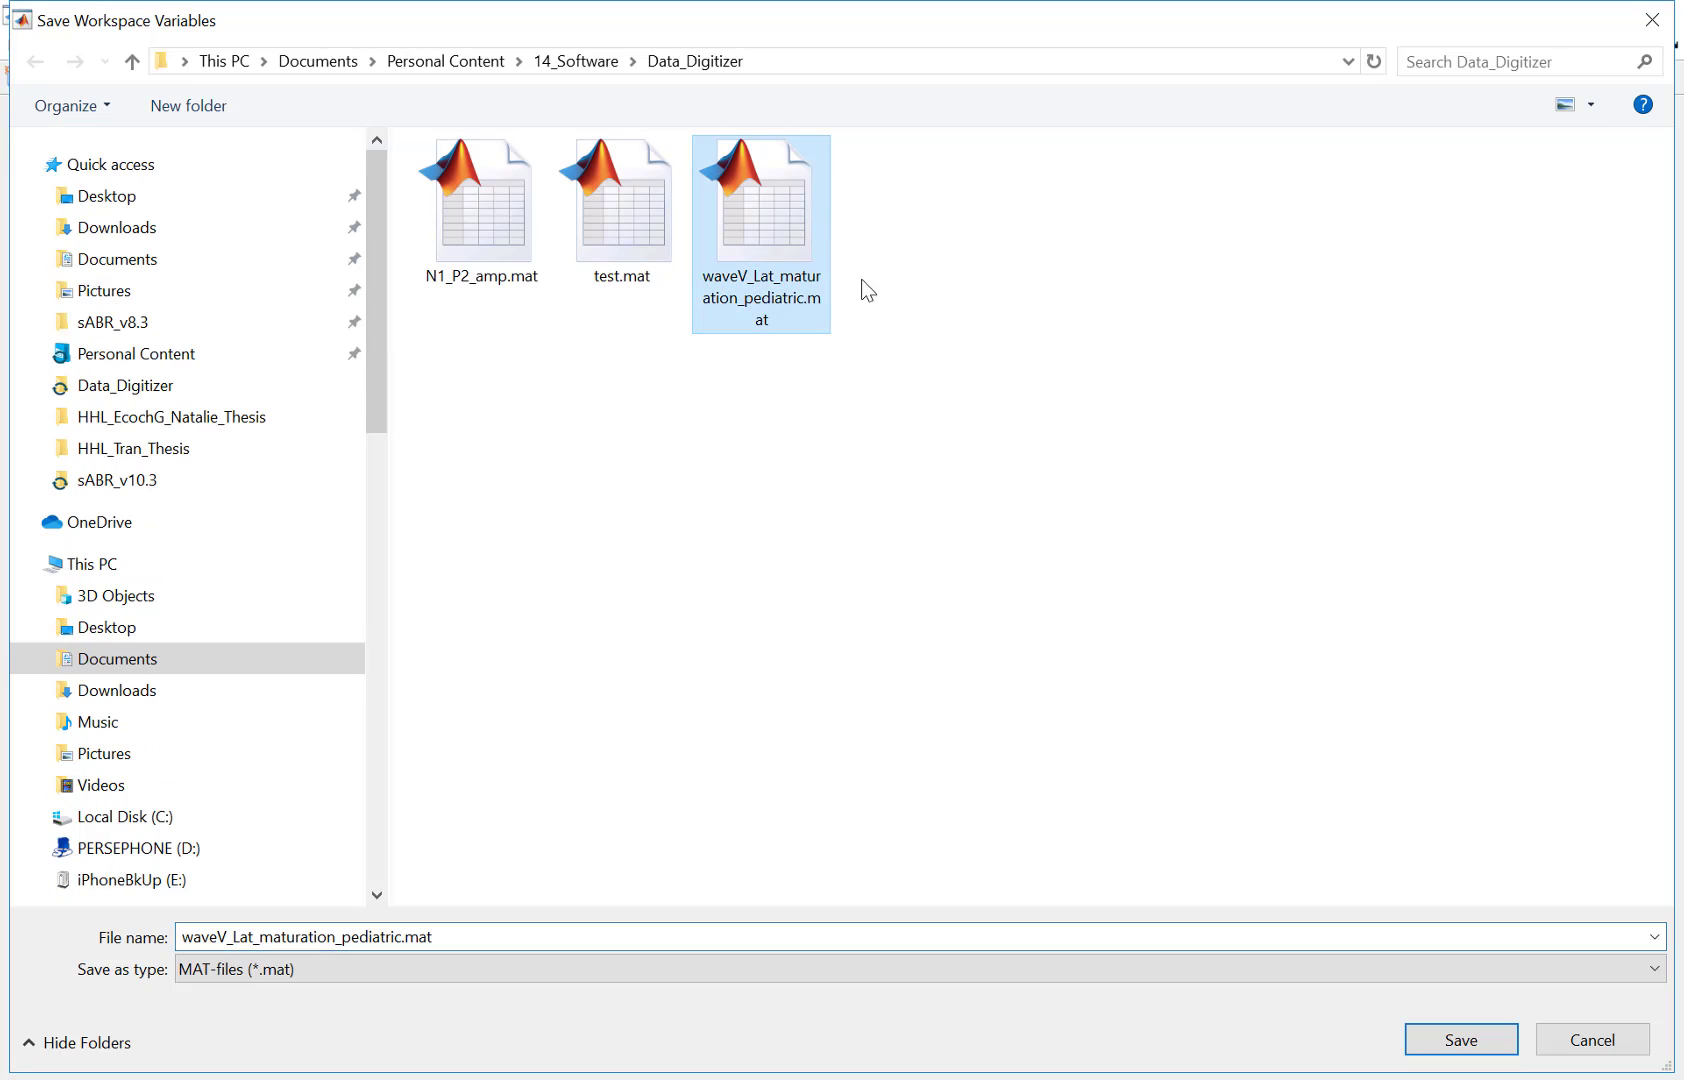
click(1450, 1040)
click(921, 566)
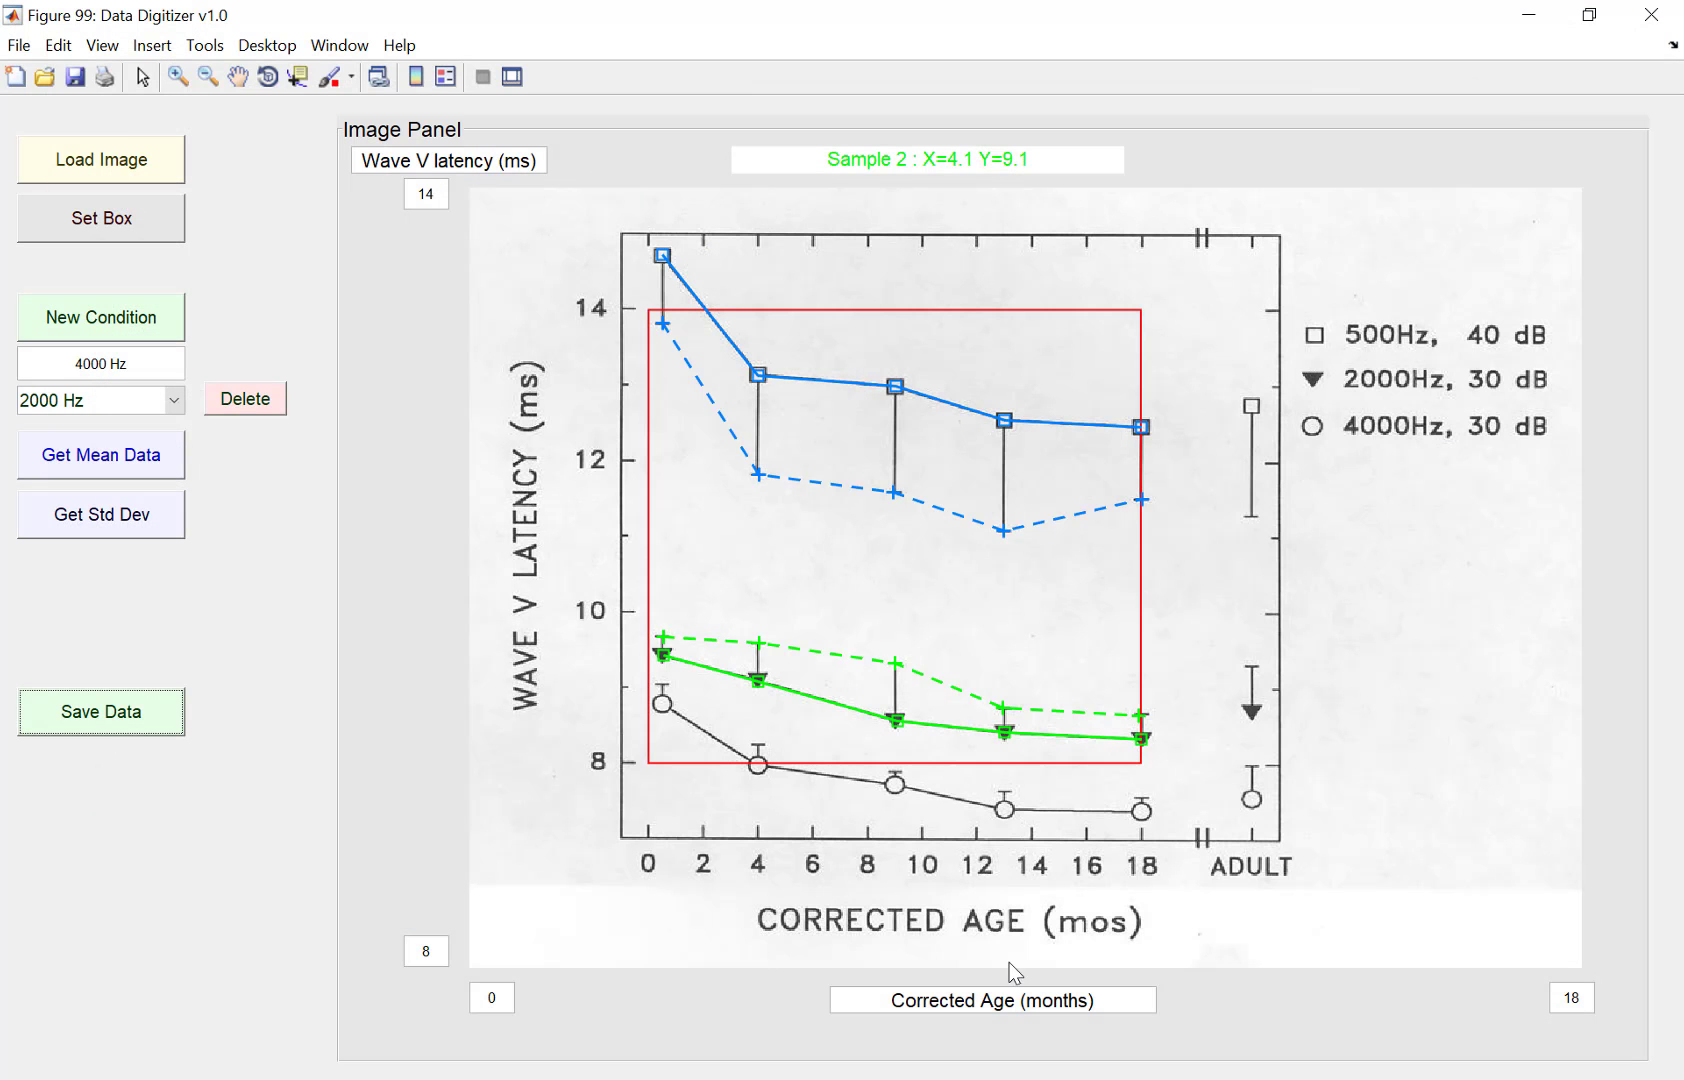
Step: Close the digitizer window, list the current folder's files and copy the saved file's name
click(1651, 14)
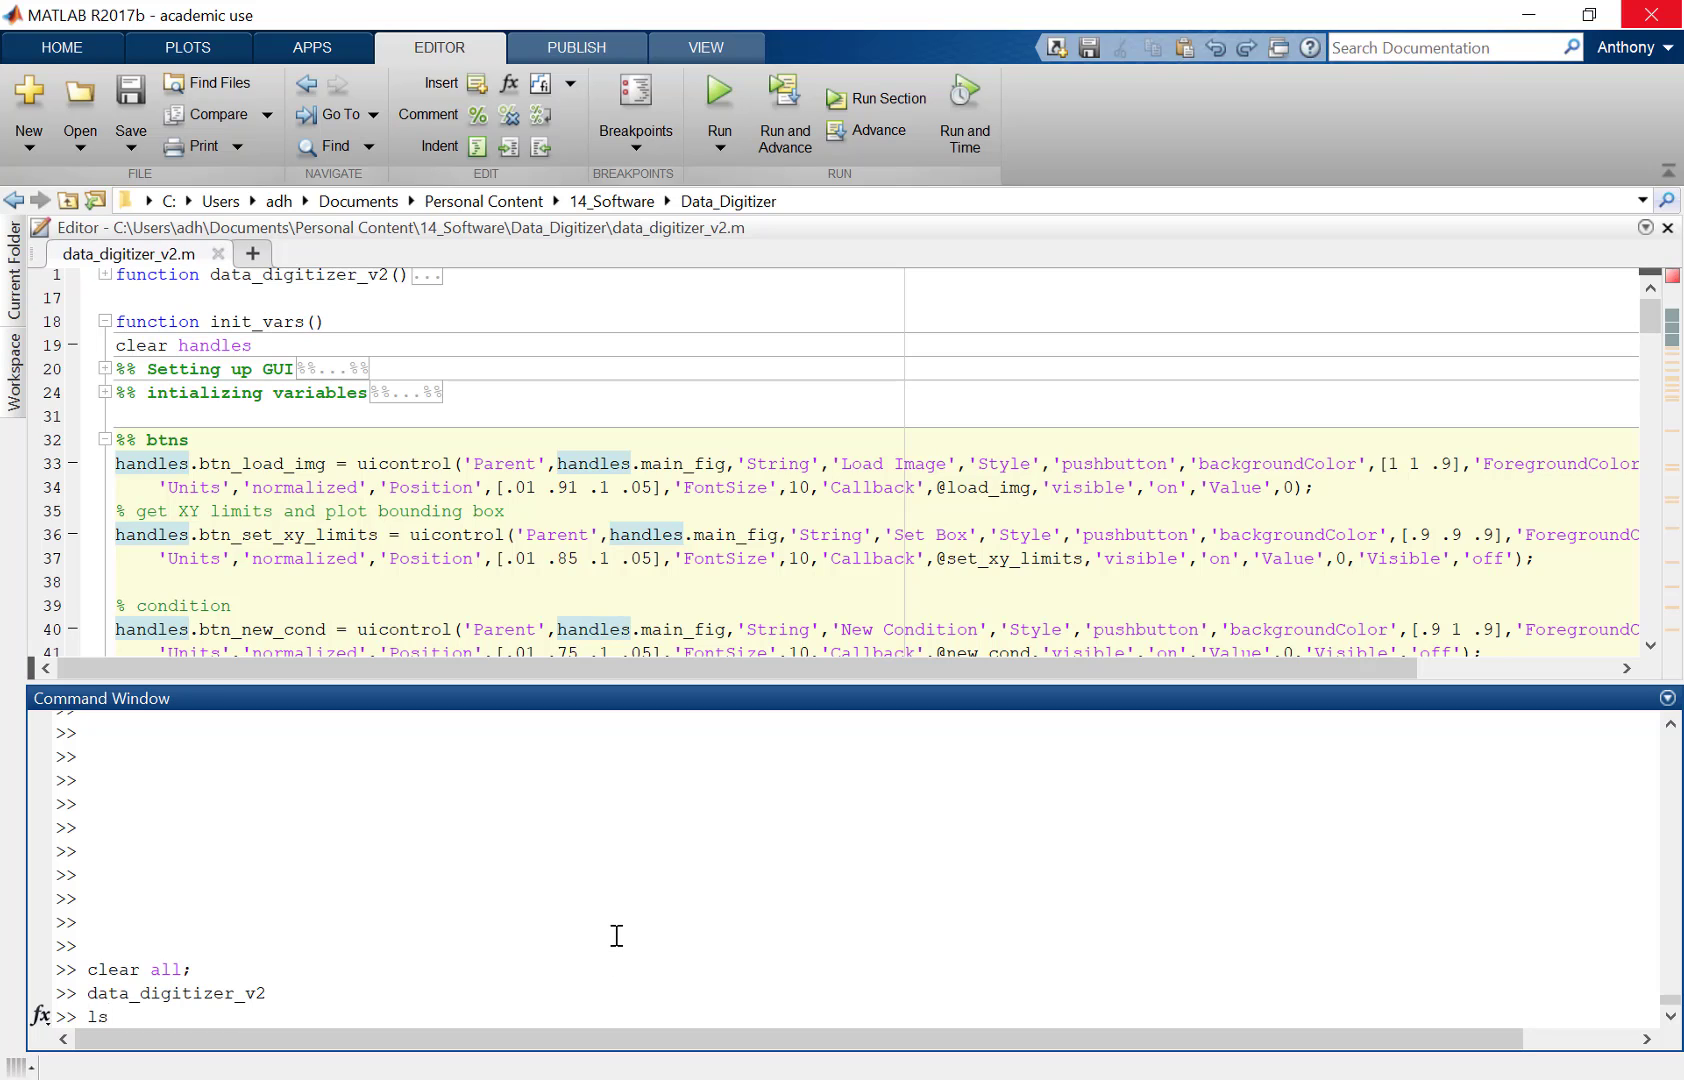
key(Return)
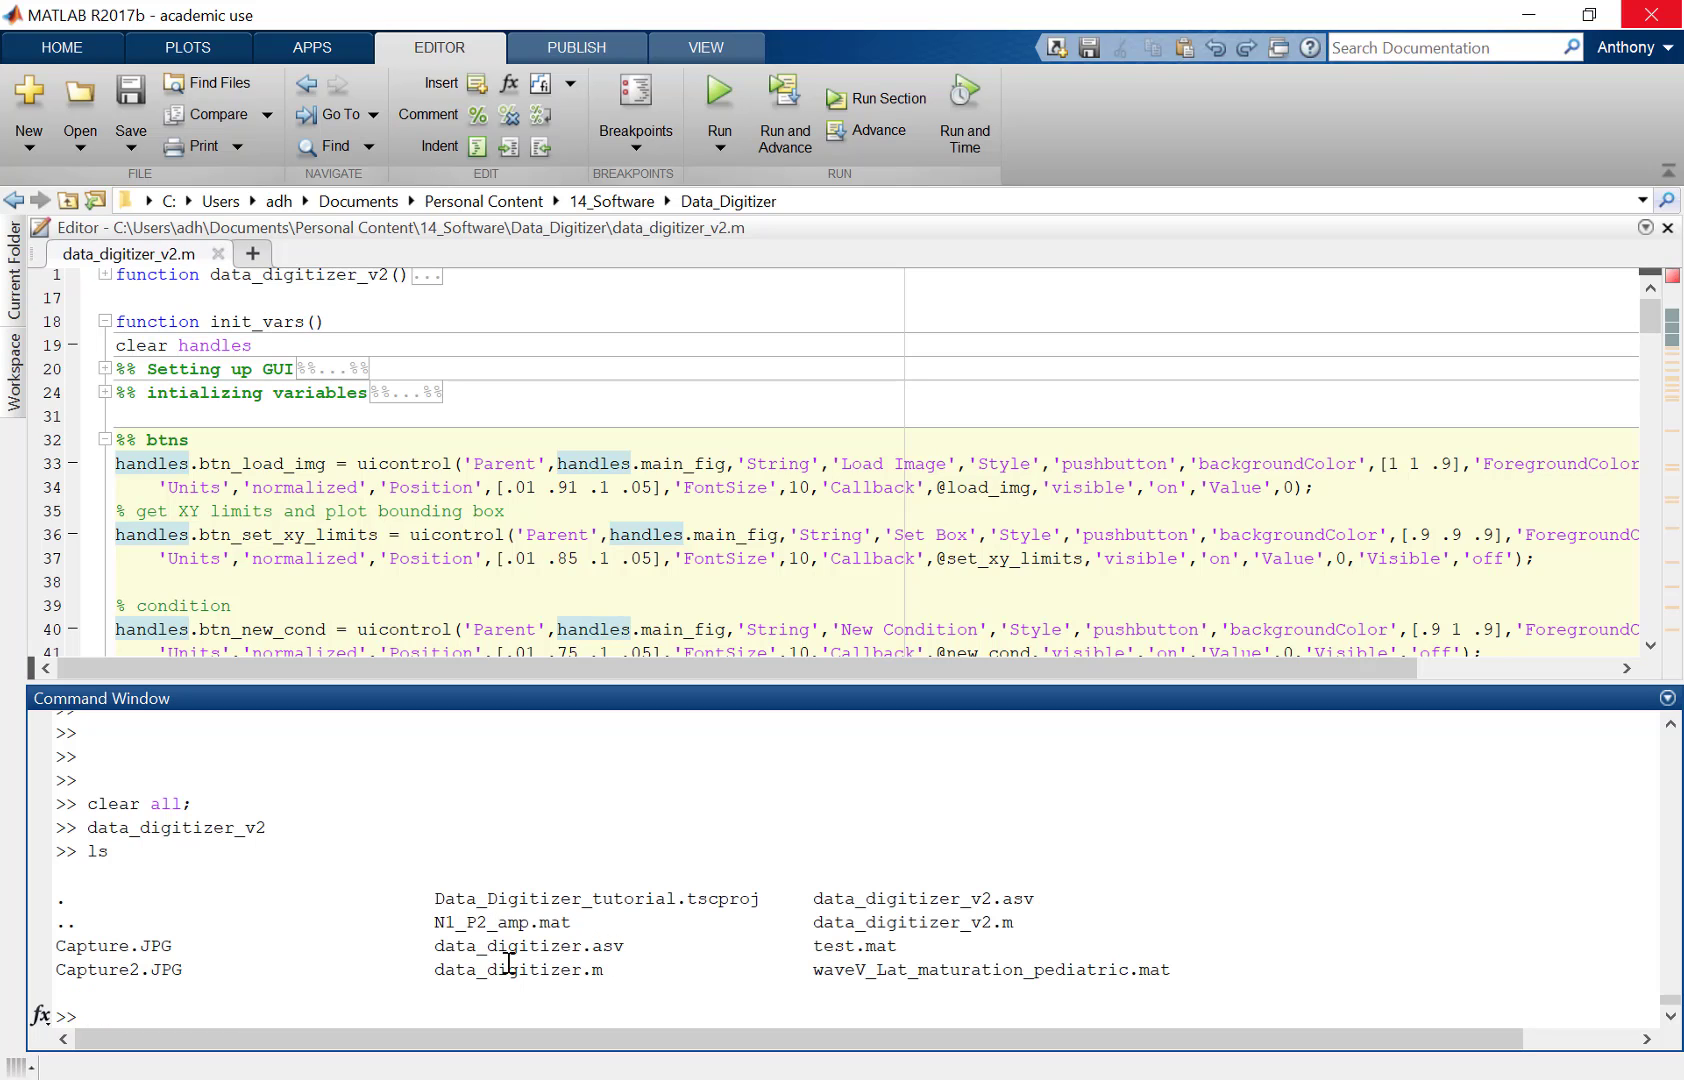
drag(810, 970, 1170, 960)
key(ctrl+c)
Step: Load waveV_Lat_maturation_pediatric.mat into the workspace from the command window
click(676, 955)
text(who)
key(Return)
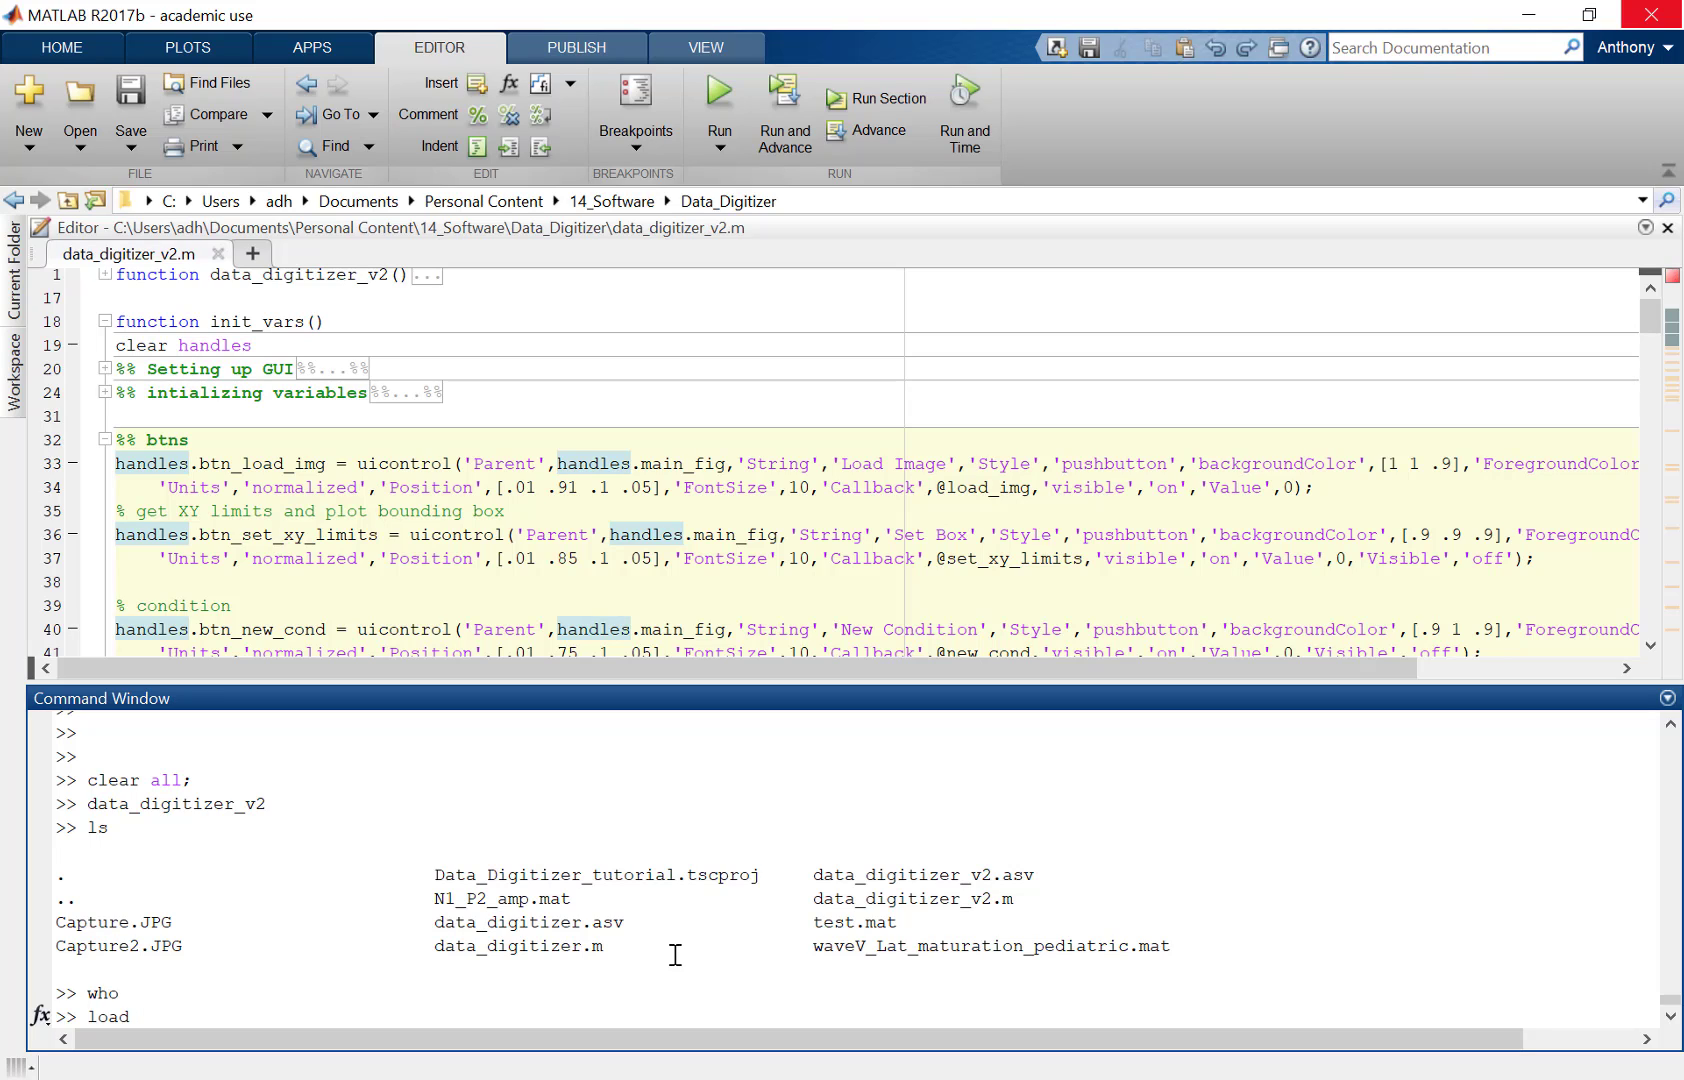
text(load)
key(ctrl+v)
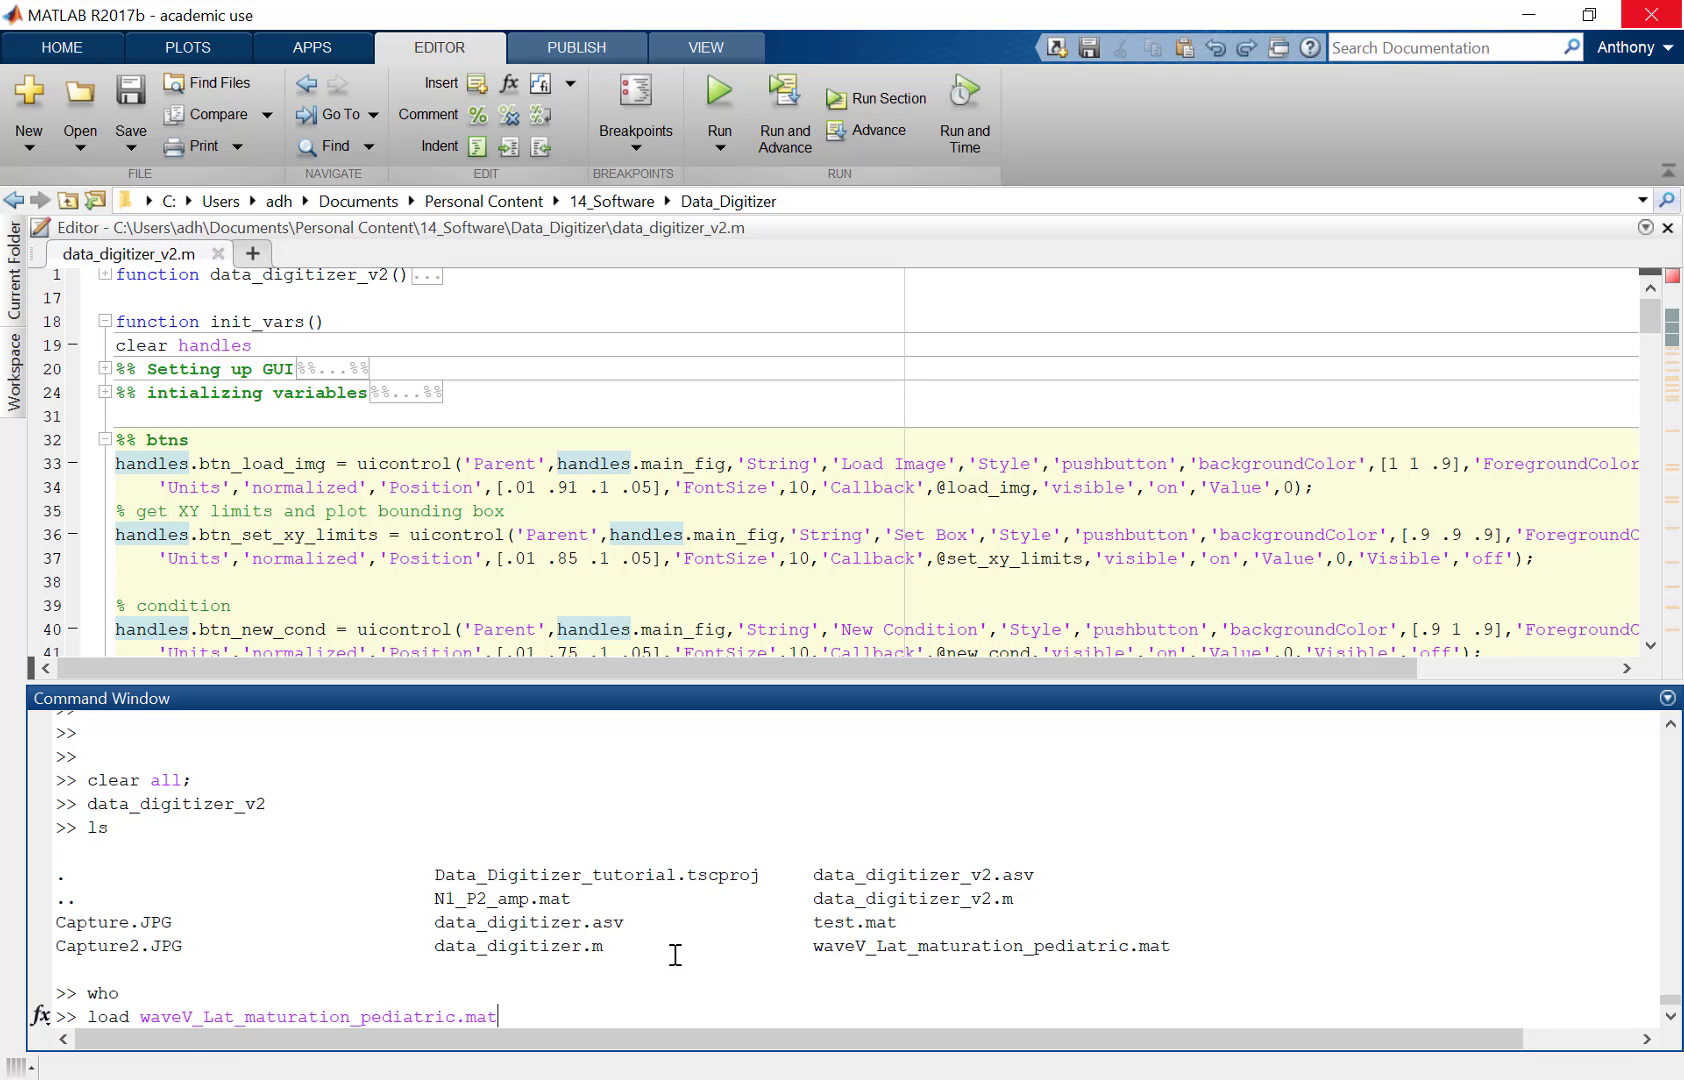
key(Return)
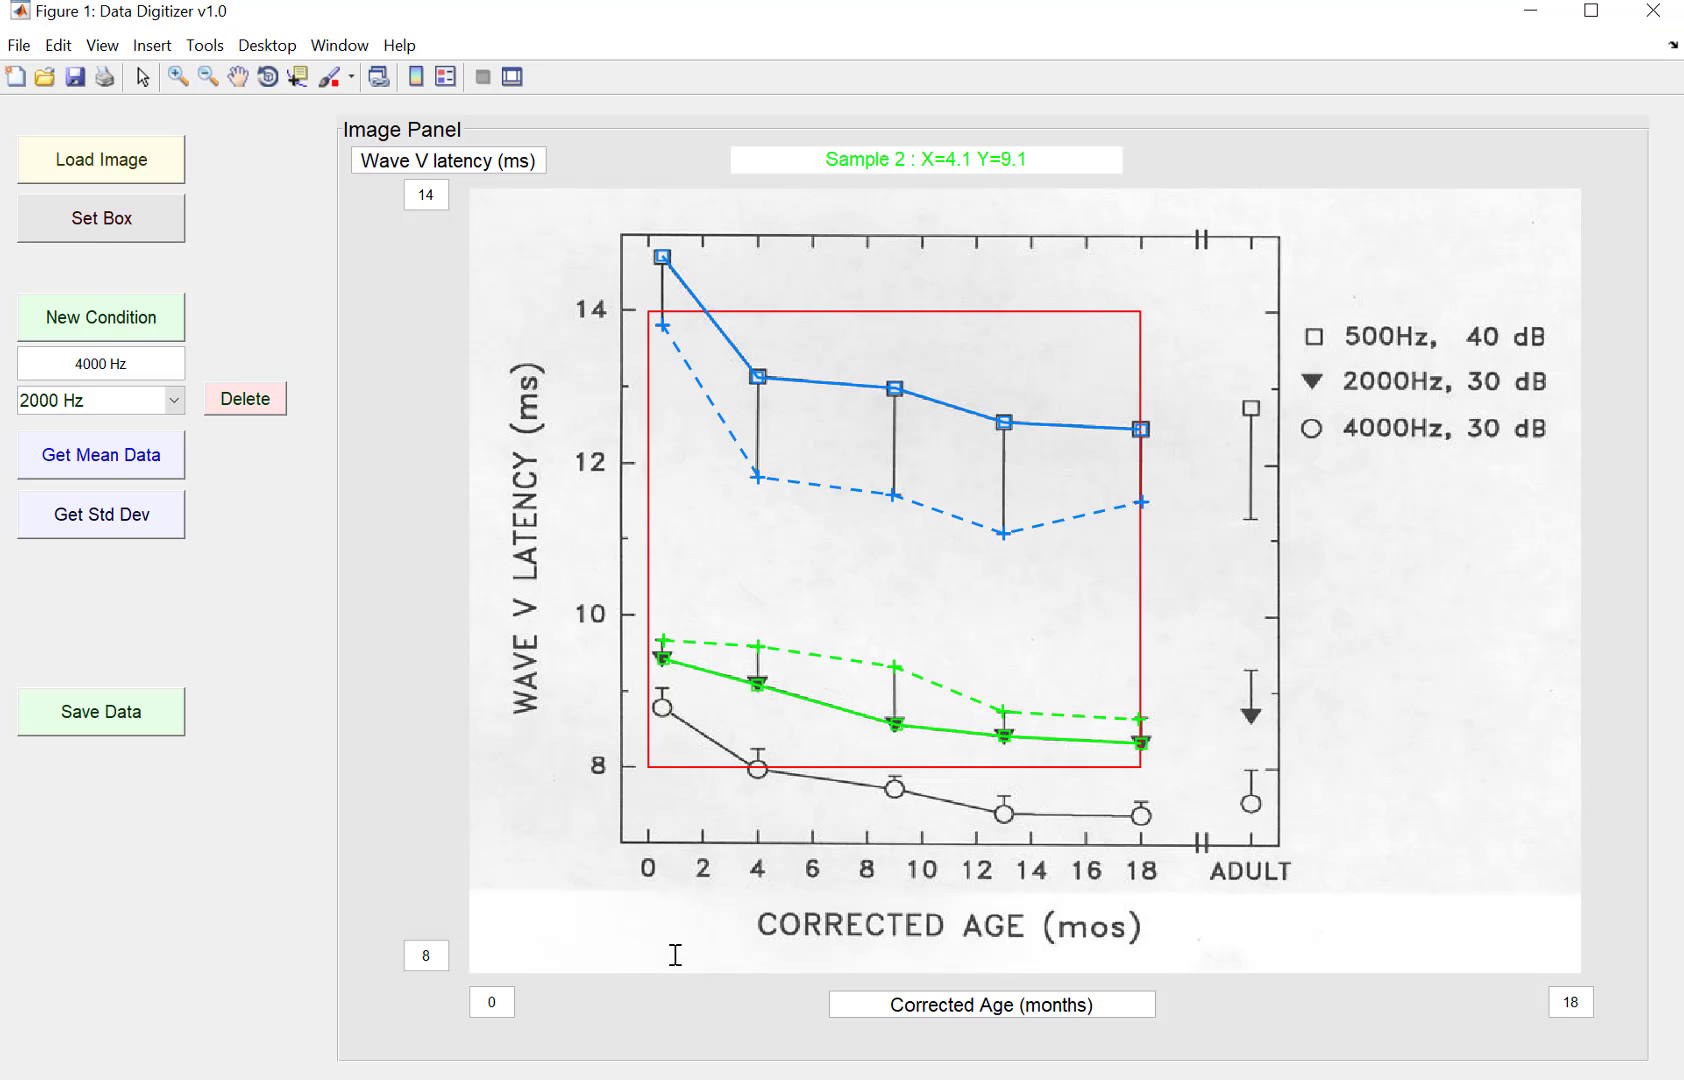
Step: List the workspace variables with who and display the handles structure
key(alt+Tab)
text(w)
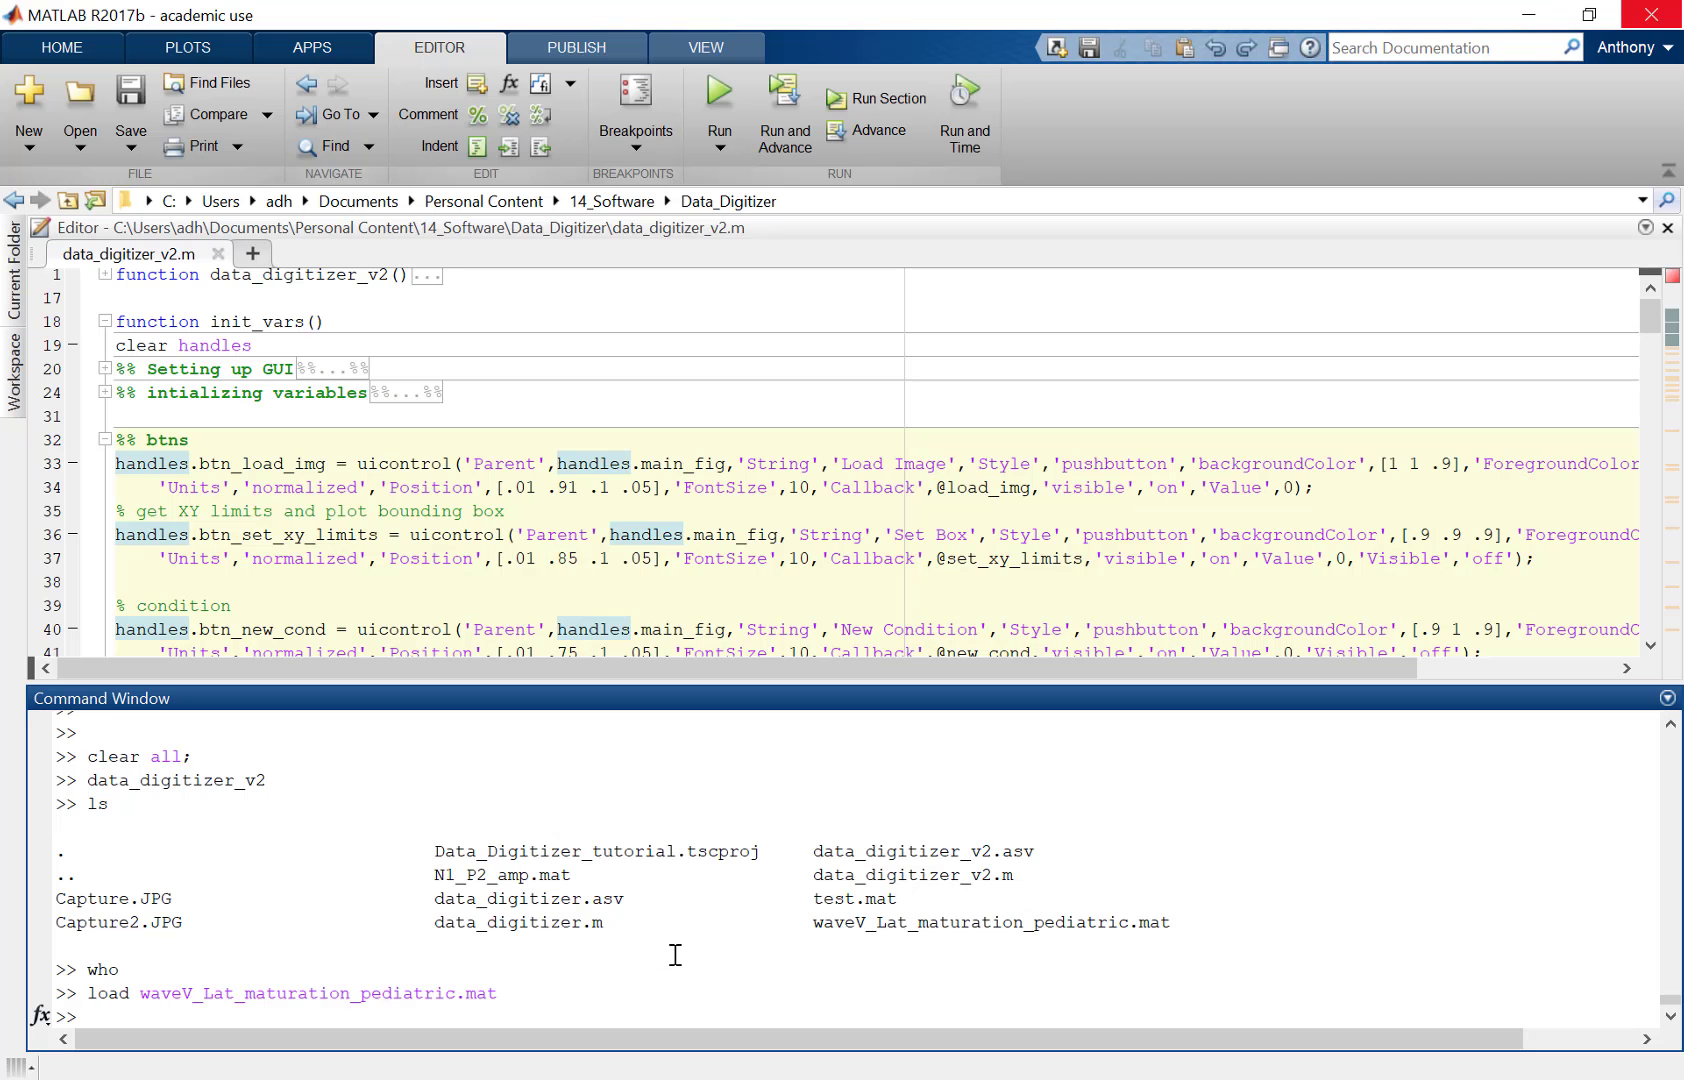
click(641, 945)
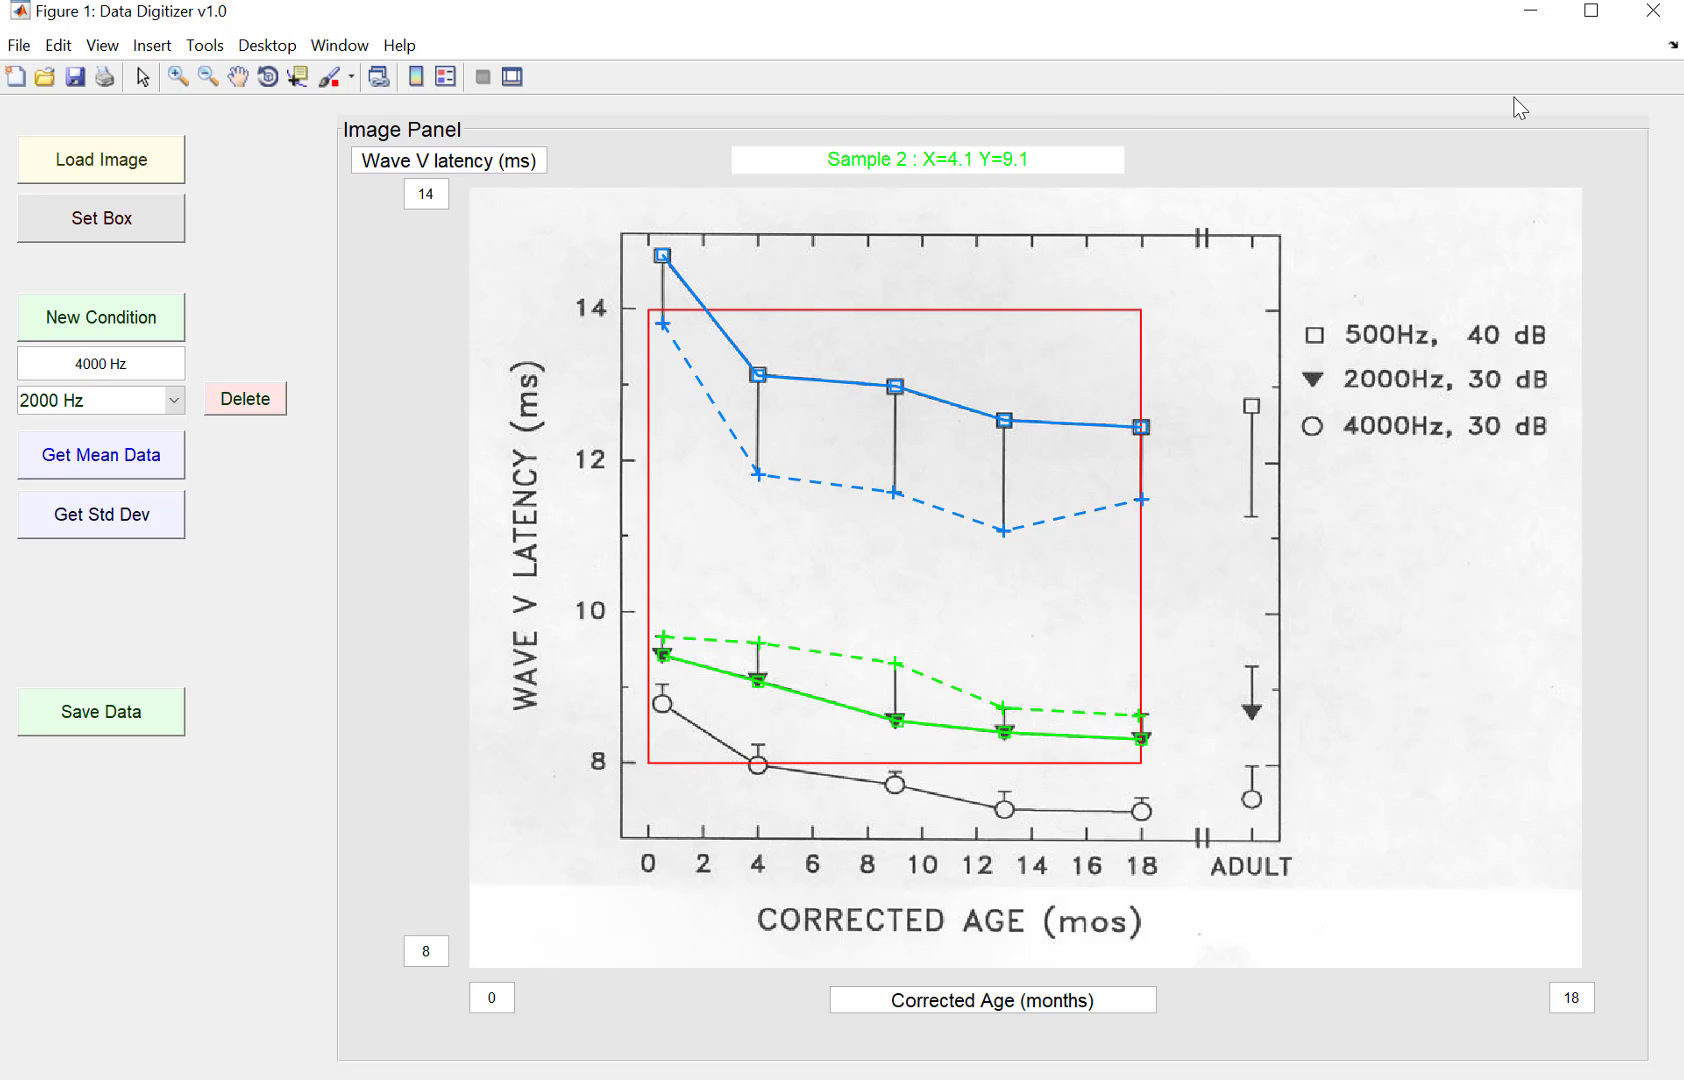
click(1528, 14)
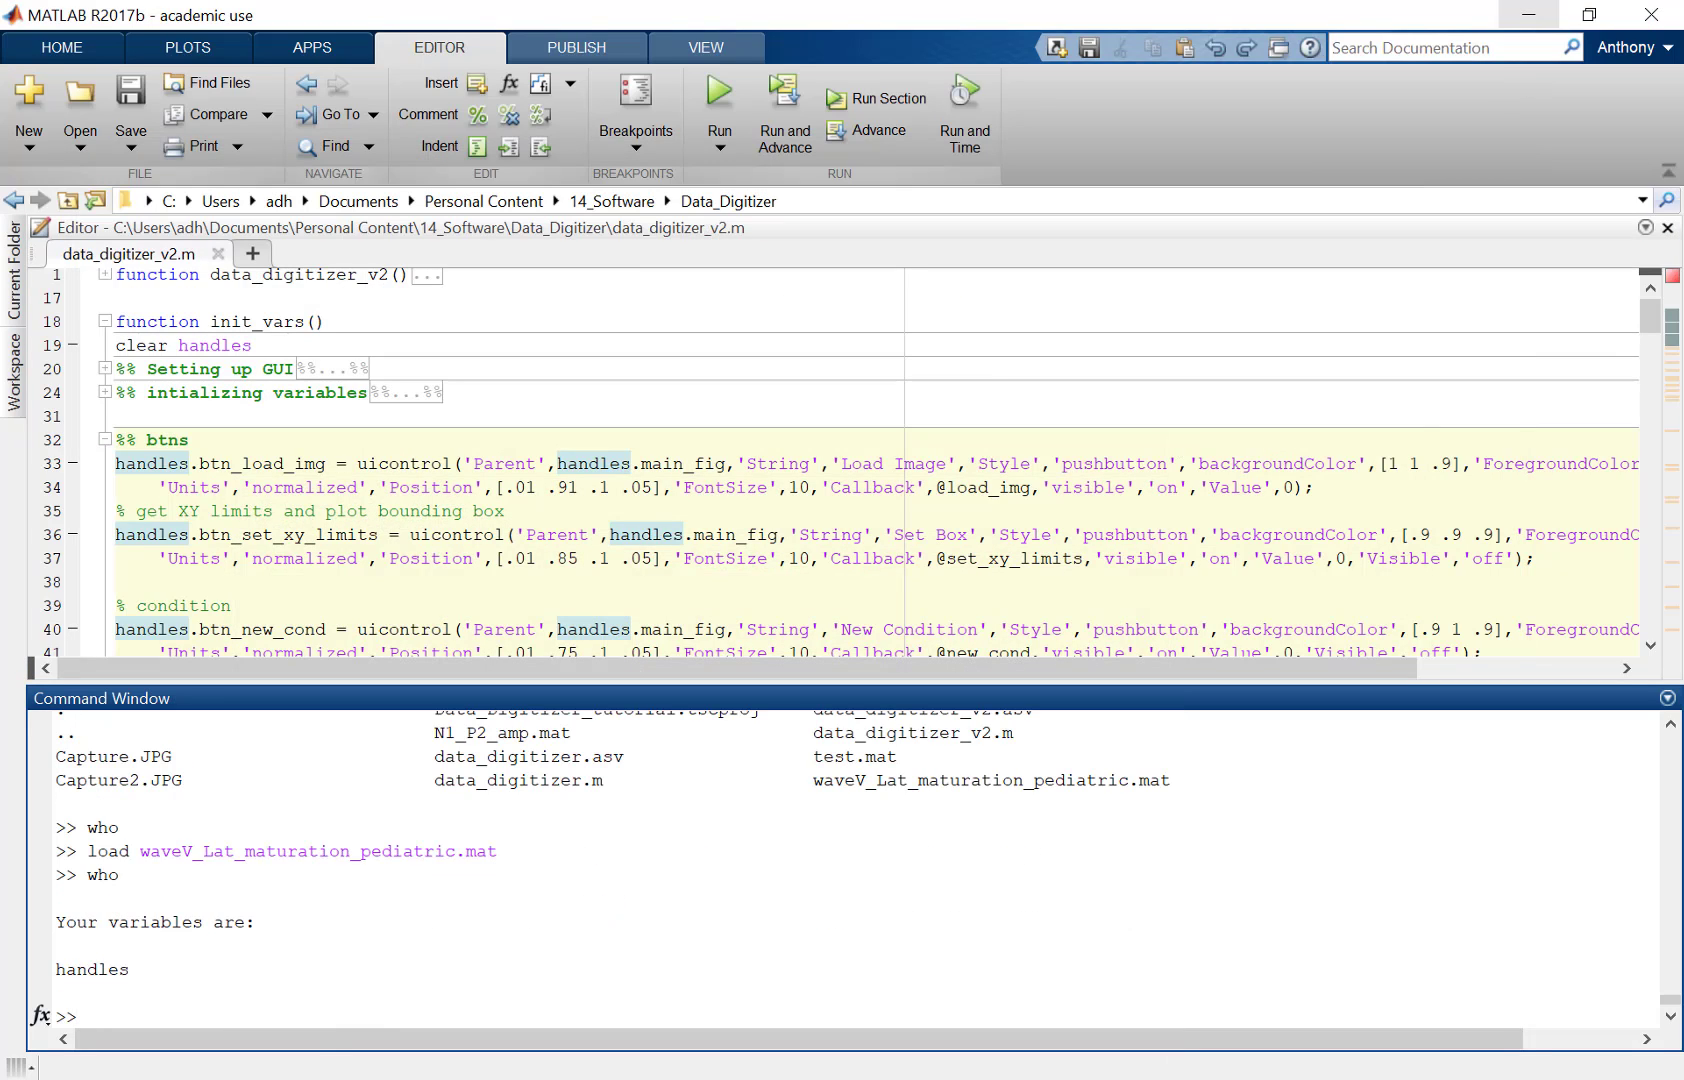
text(handles)
key(Return)
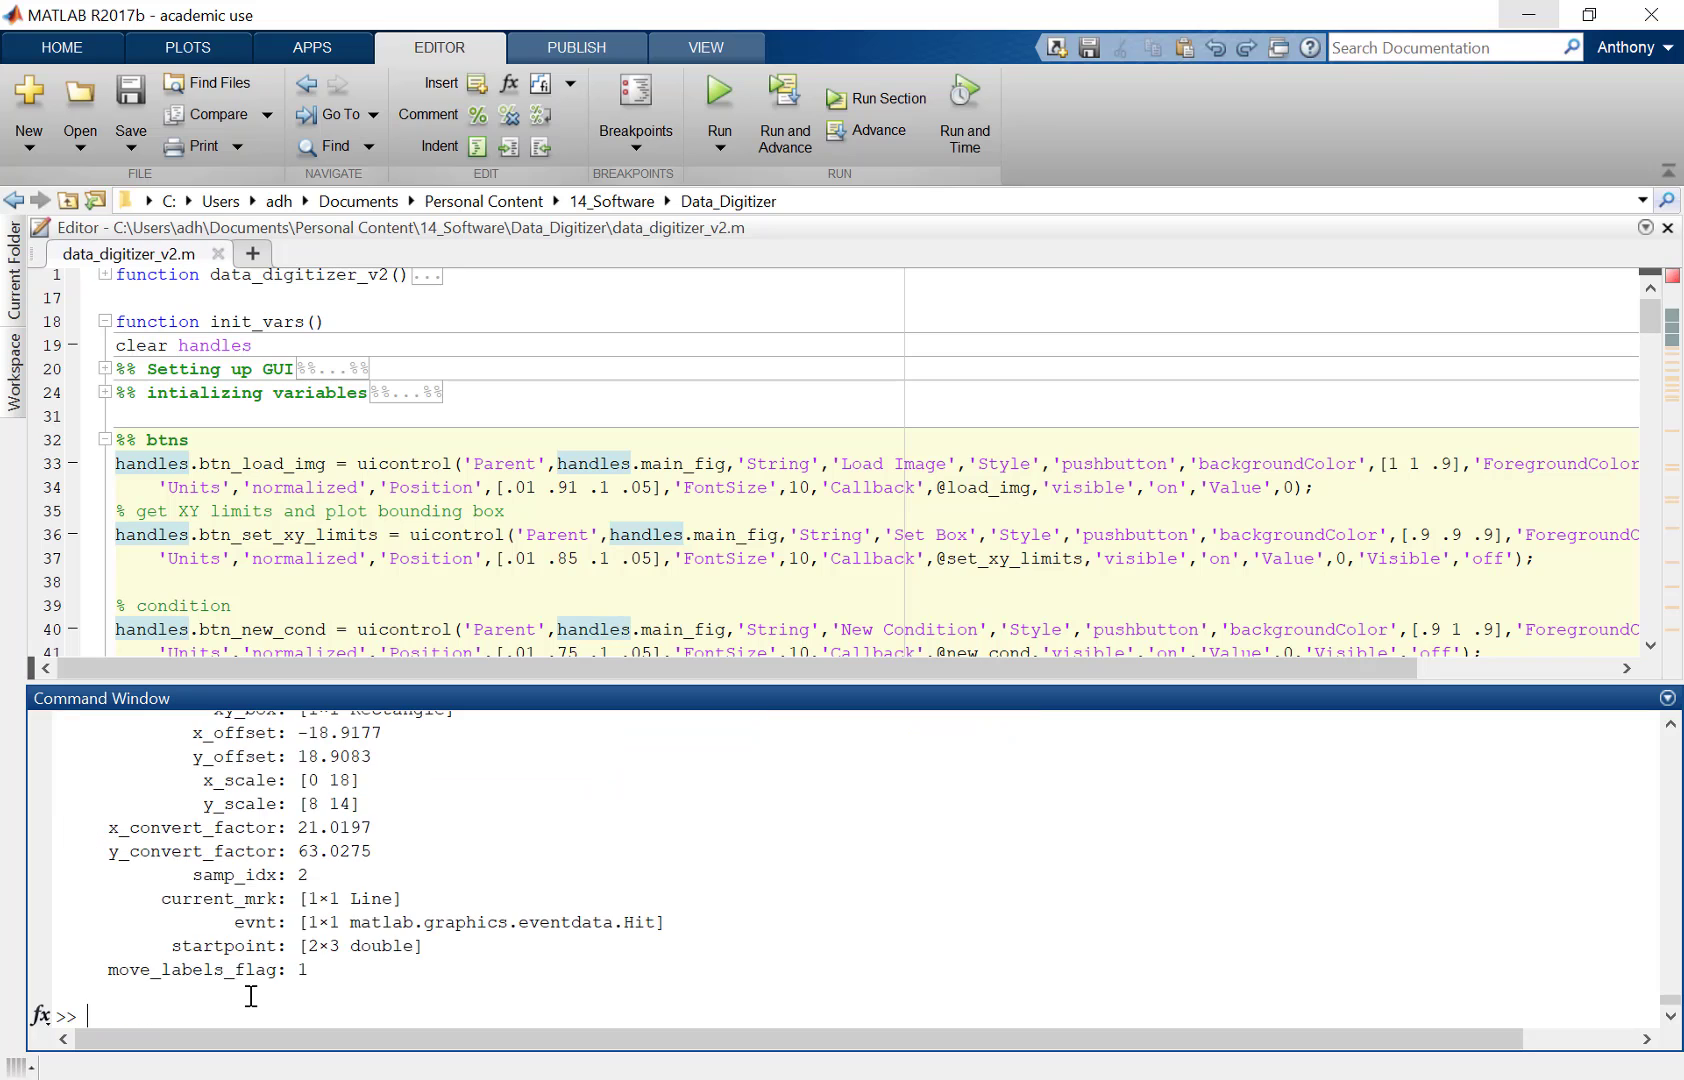
Step: Examine the fields of the handles structure in the command window output
drag(560, 678, 560, 497)
scroll(612, 810, up, 4)
scroll(614, 810, up, 5)
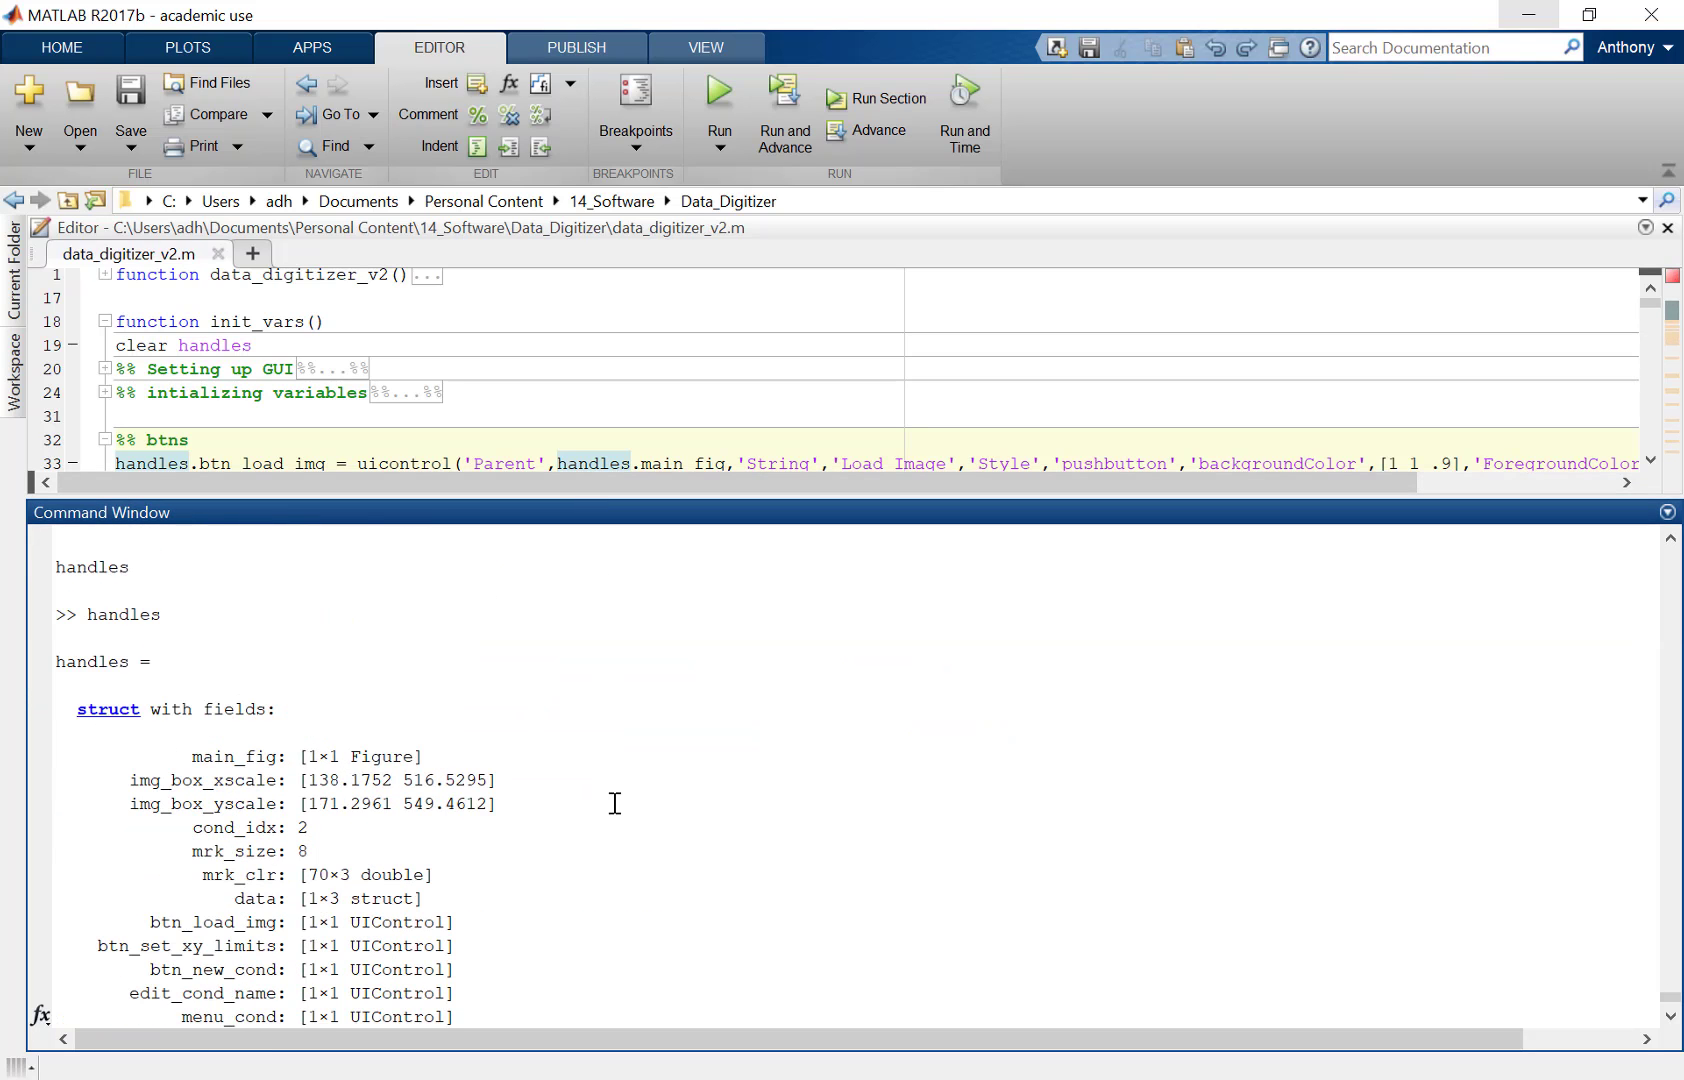
scroll(556, 782, down, 3)
scroll(558, 795, down, 6)
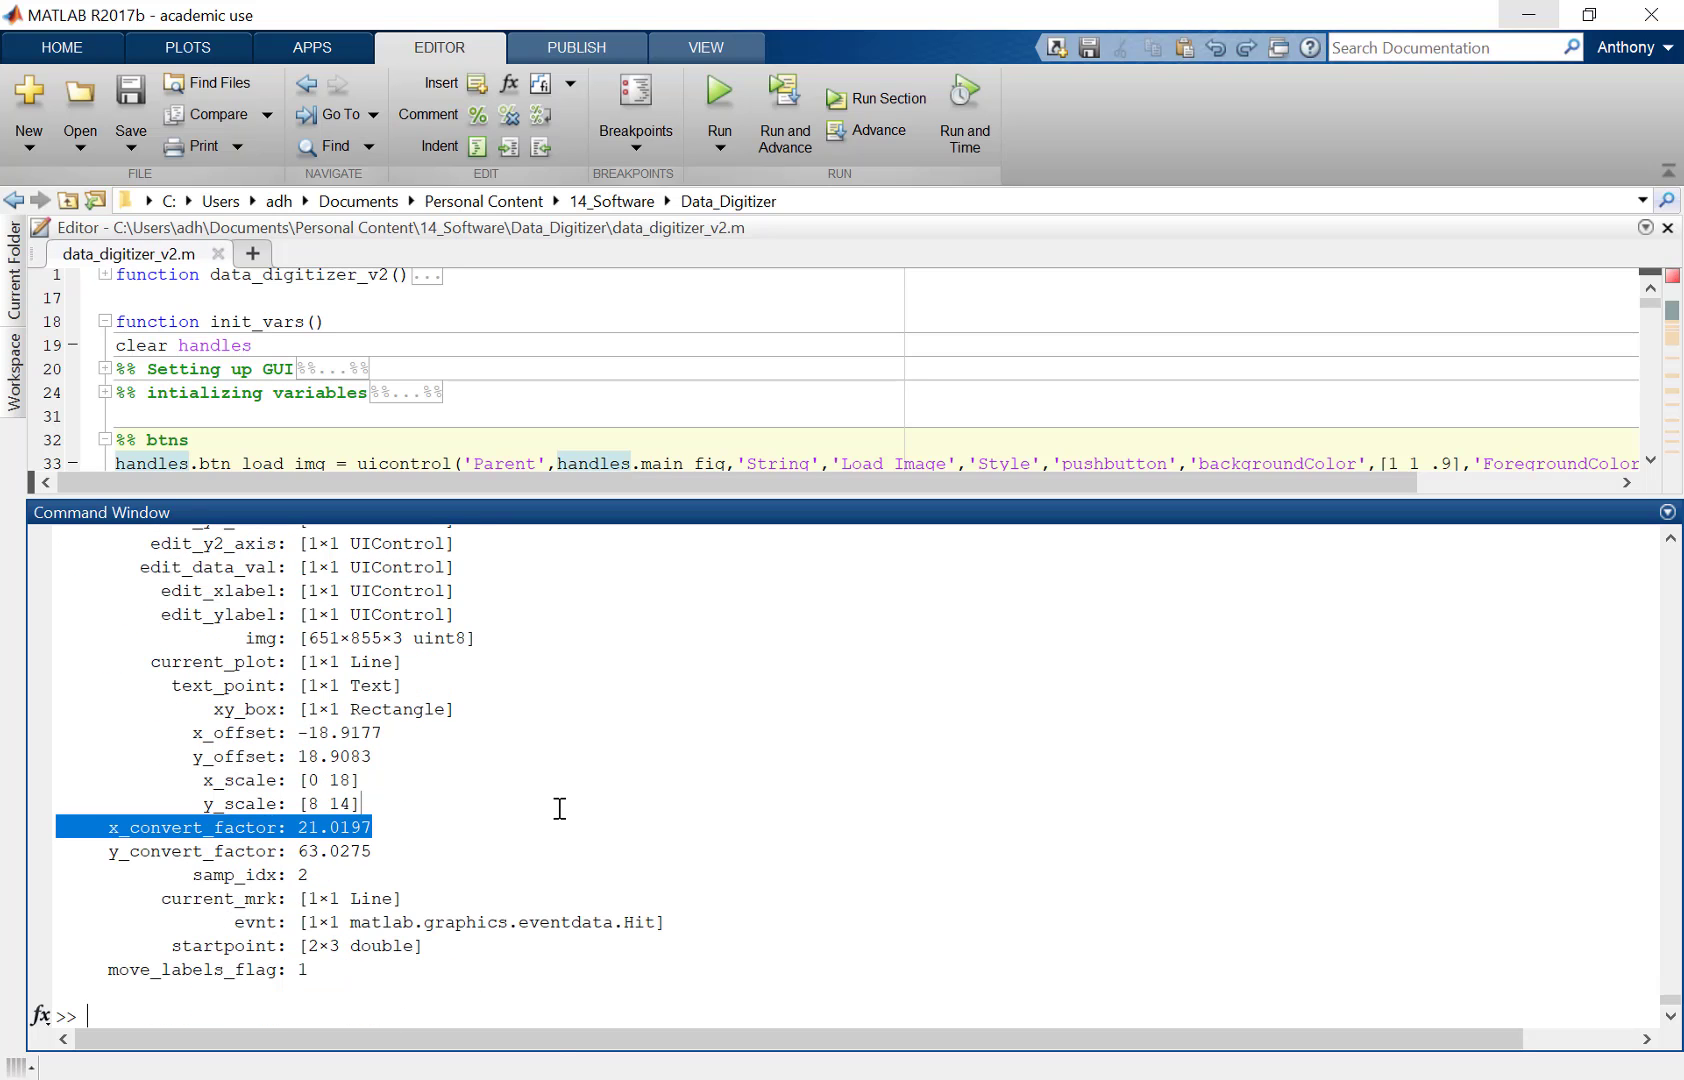
click(566, 1077)
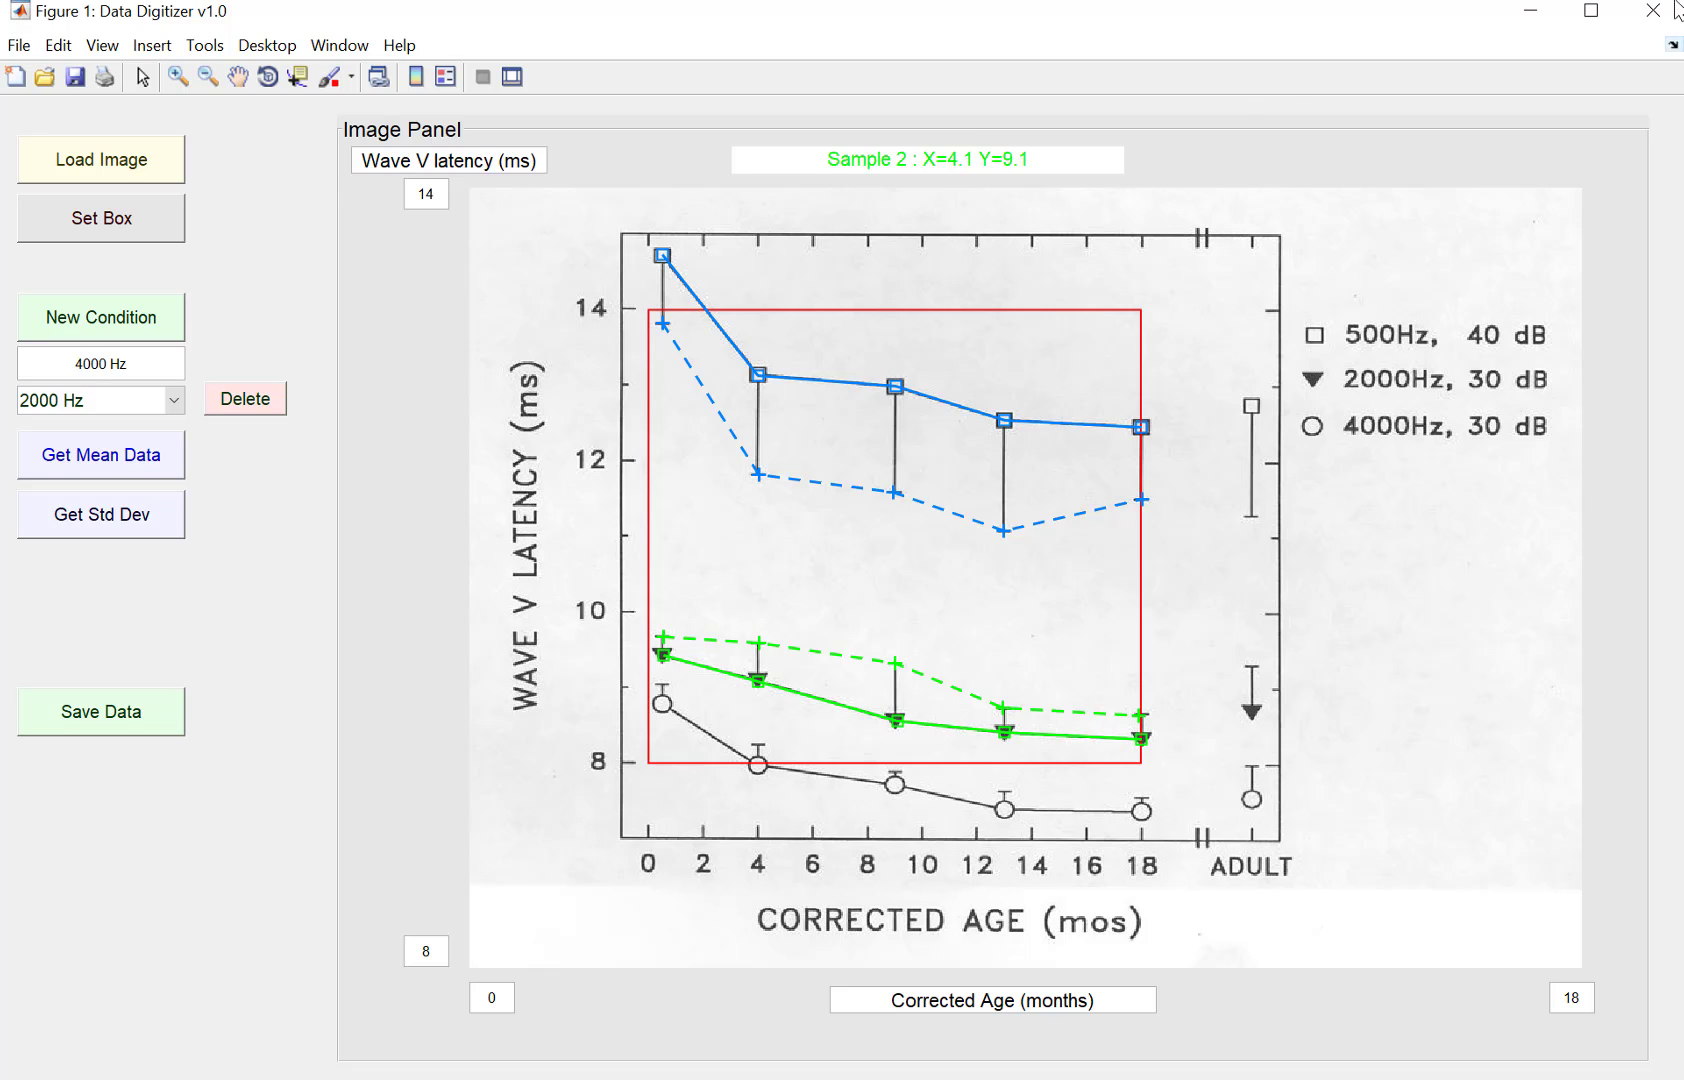
click(1530, 12)
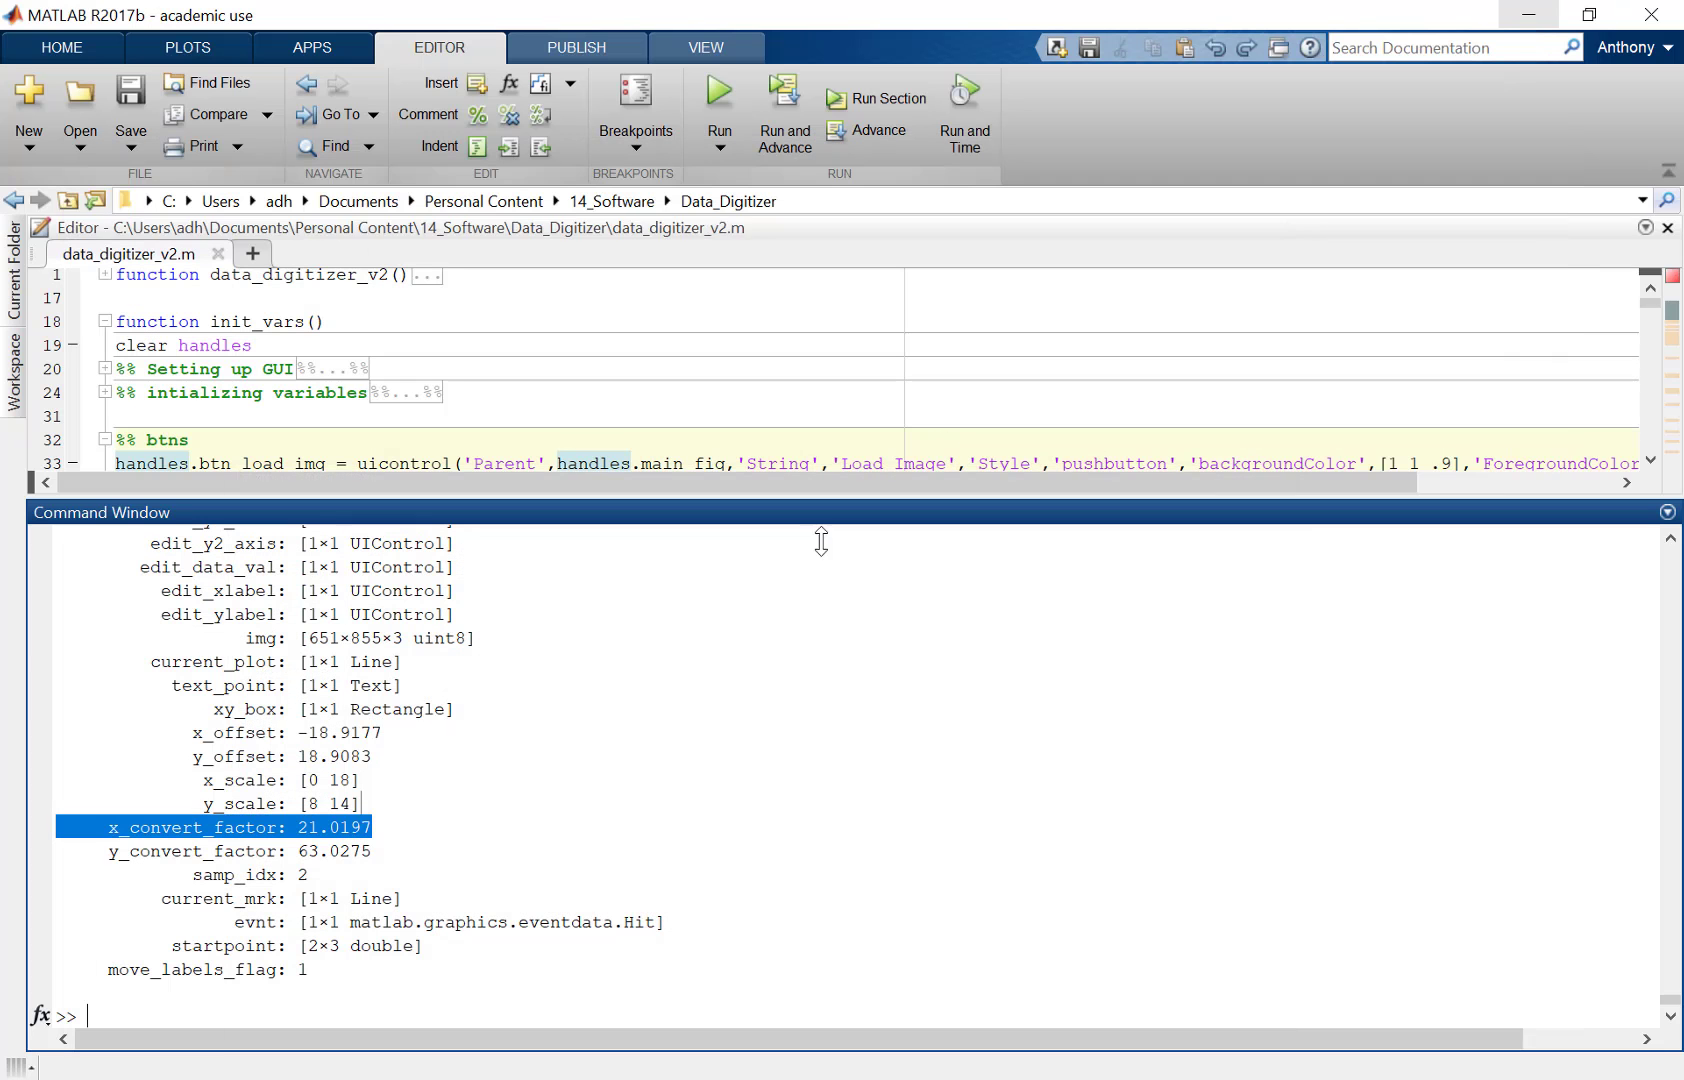
Step: Display handles.data and the first condition's XData and YData
click(646, 857)
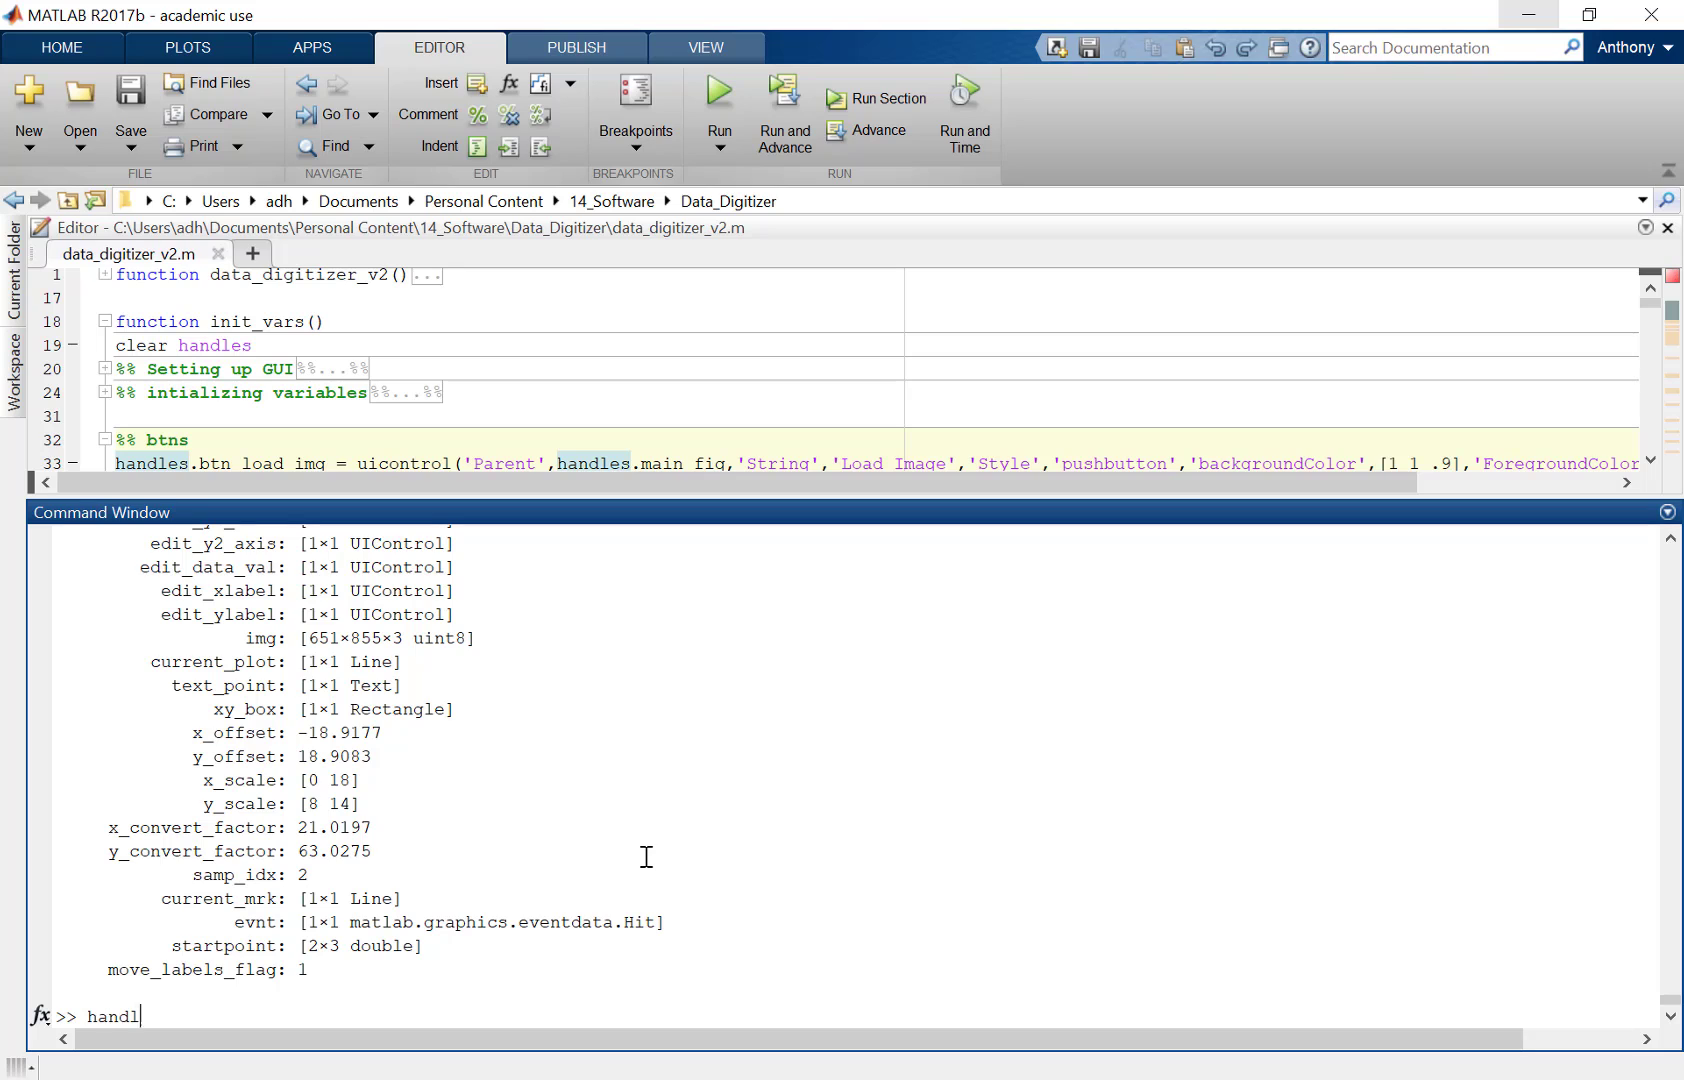
text(handles.data)
key(Return)
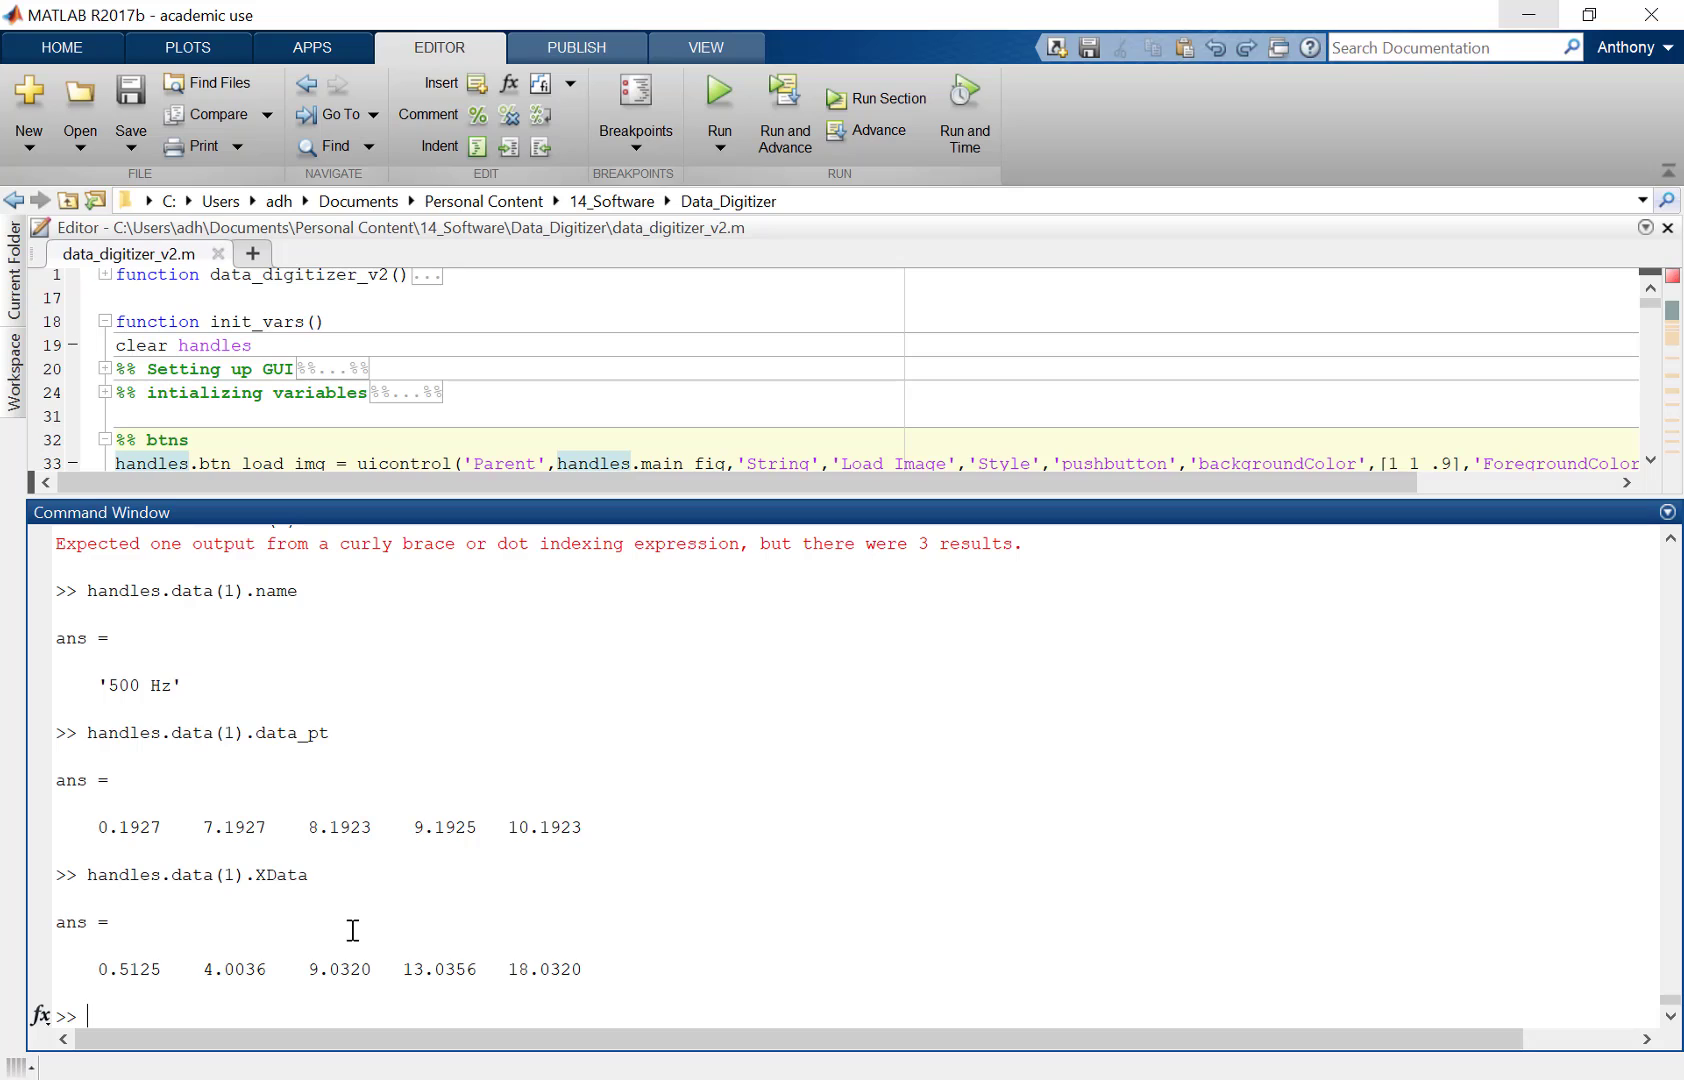
key(Up)
key(Left)
key(Left)
key(Left)
key(Left)
key(BackSpace)
text(Y)
key(Return)
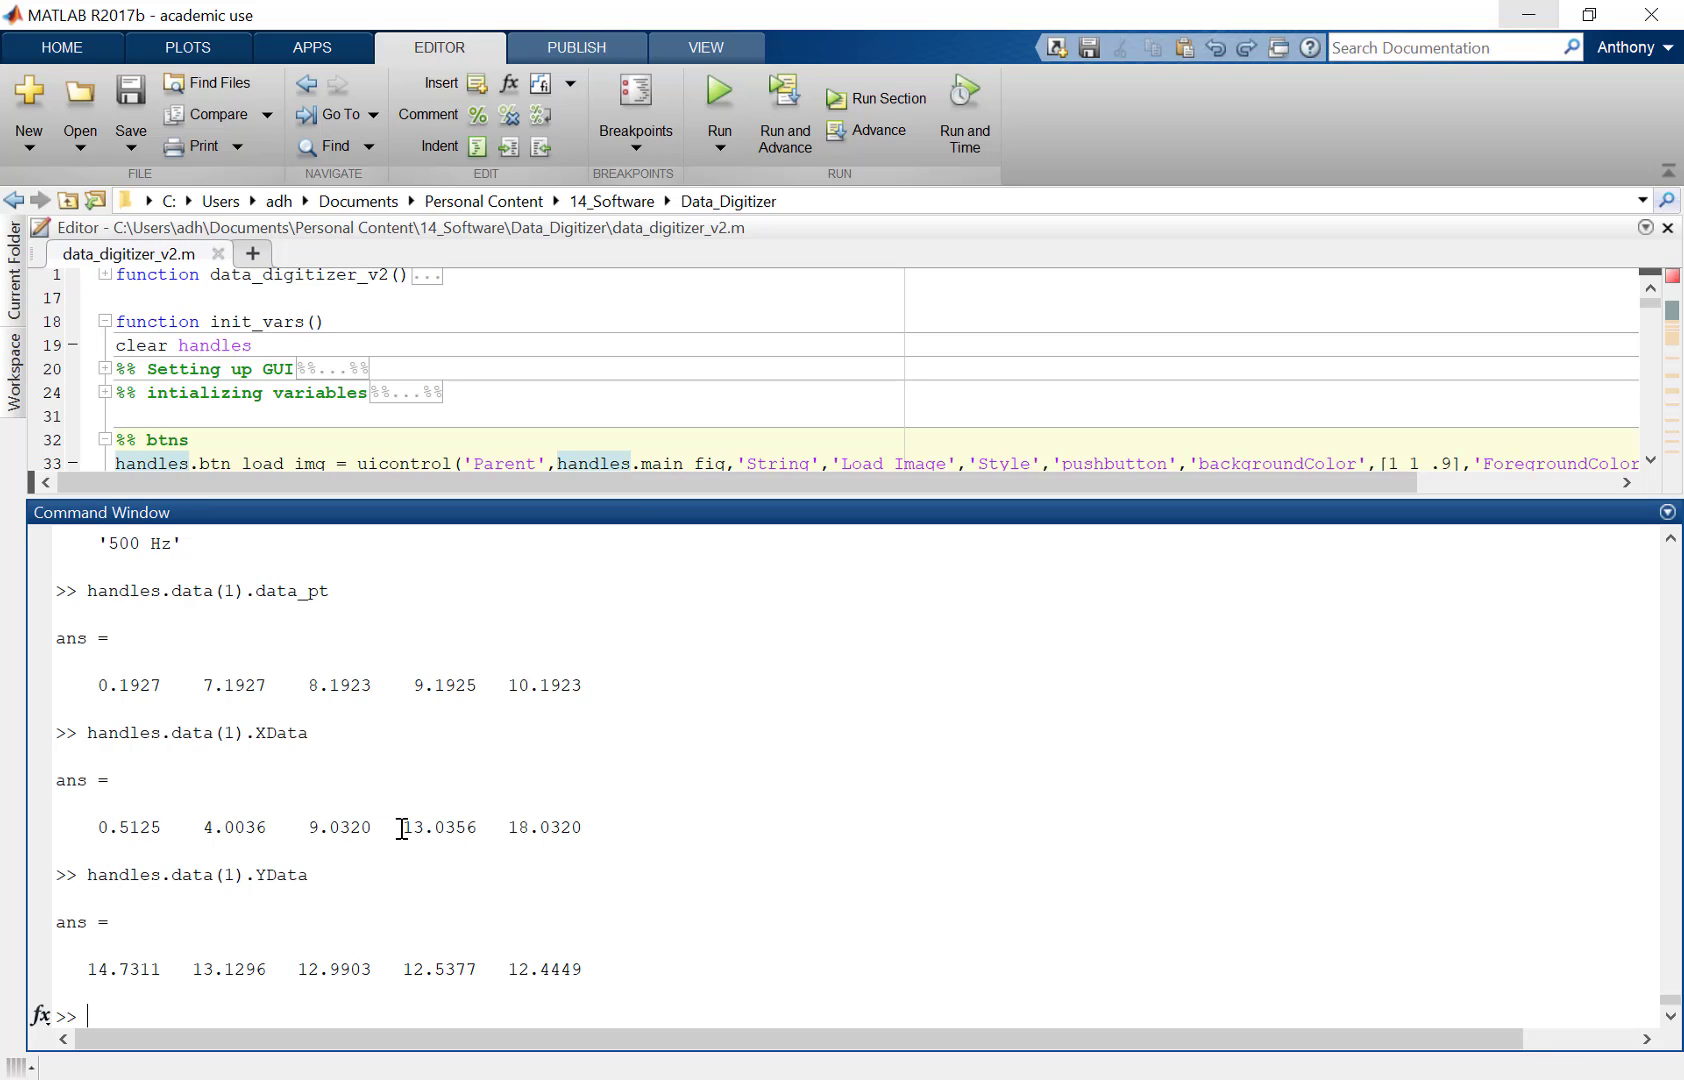
Step: Compare the plotted 500 Hz points in the digitizer figure with the displayed values
click(500, 1079)
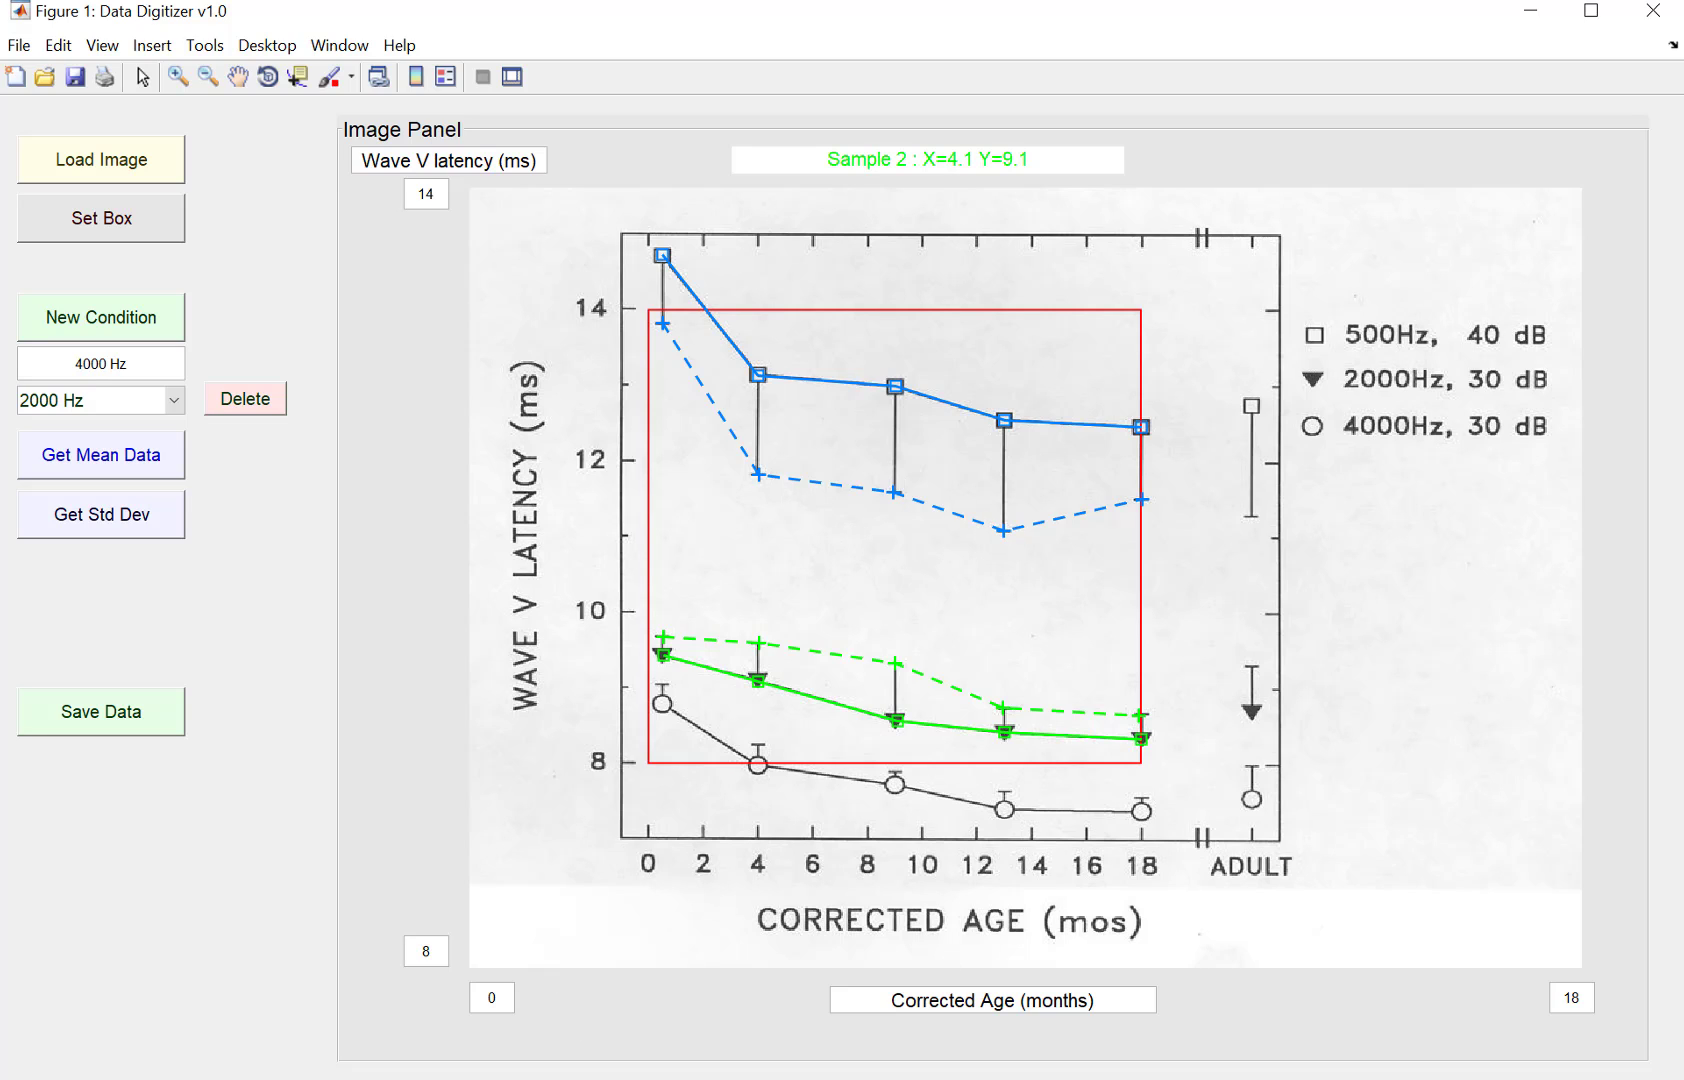
key(alt+Tab)
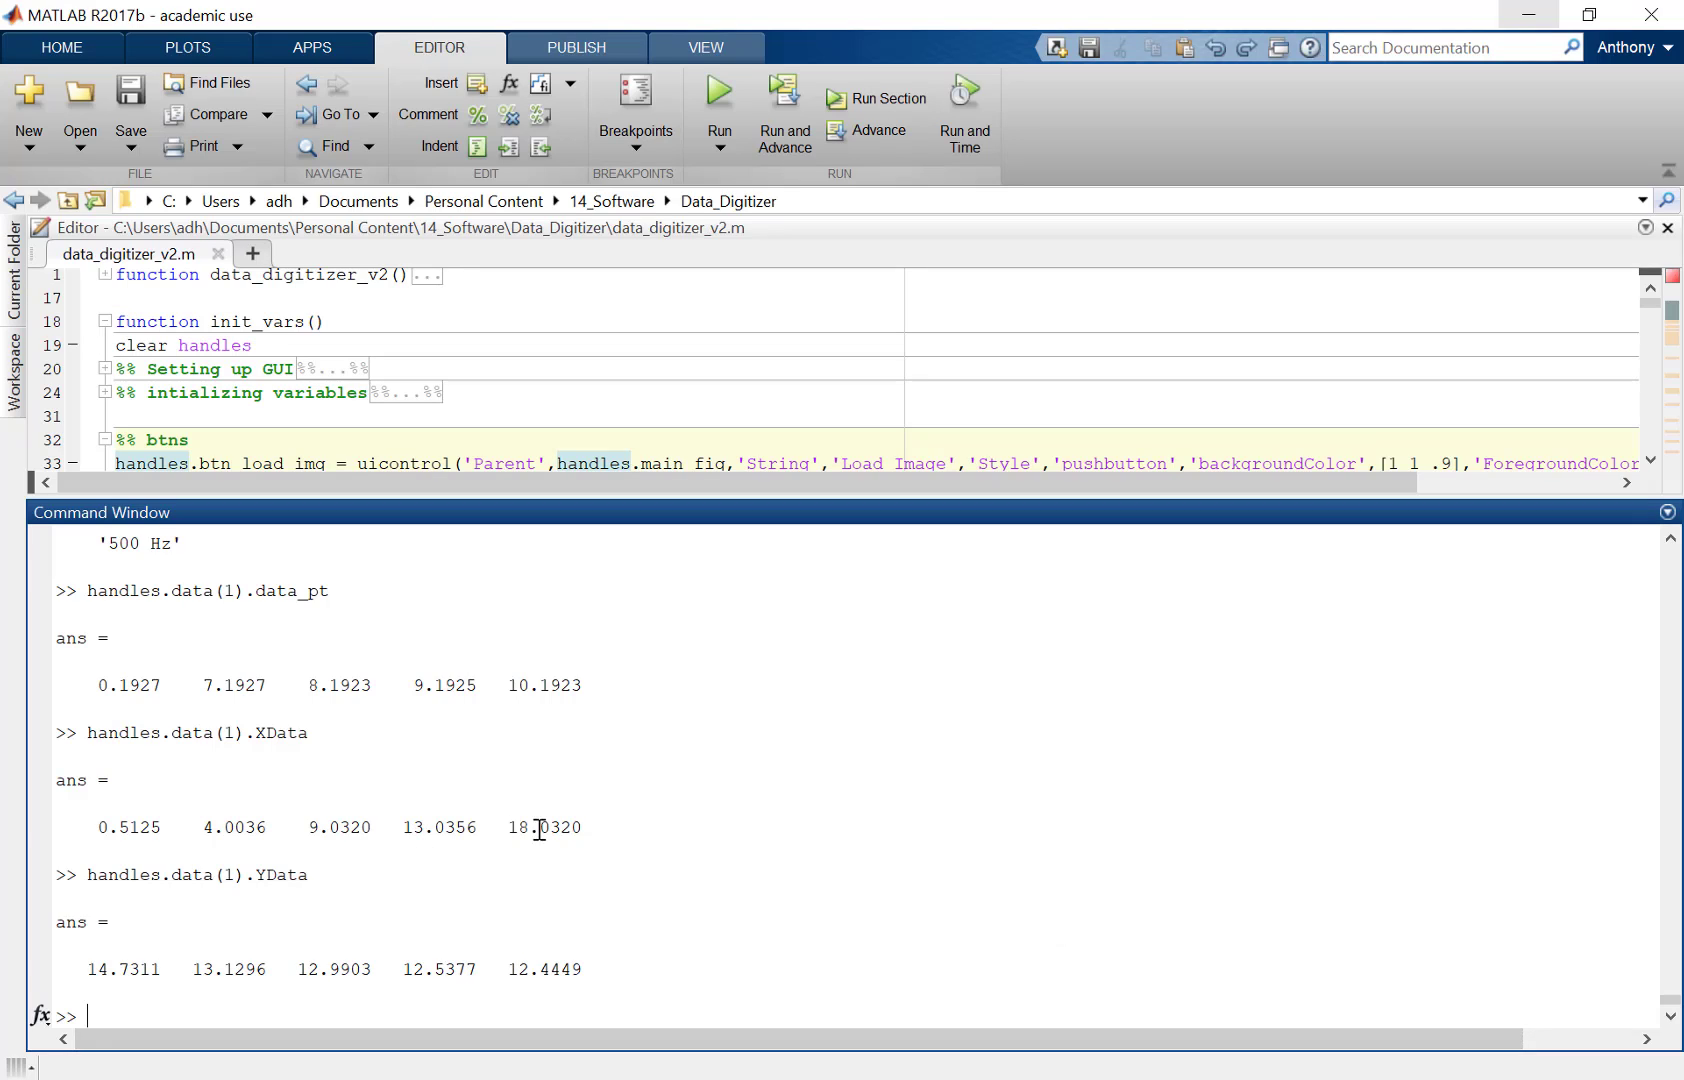
key(alt+Tab)
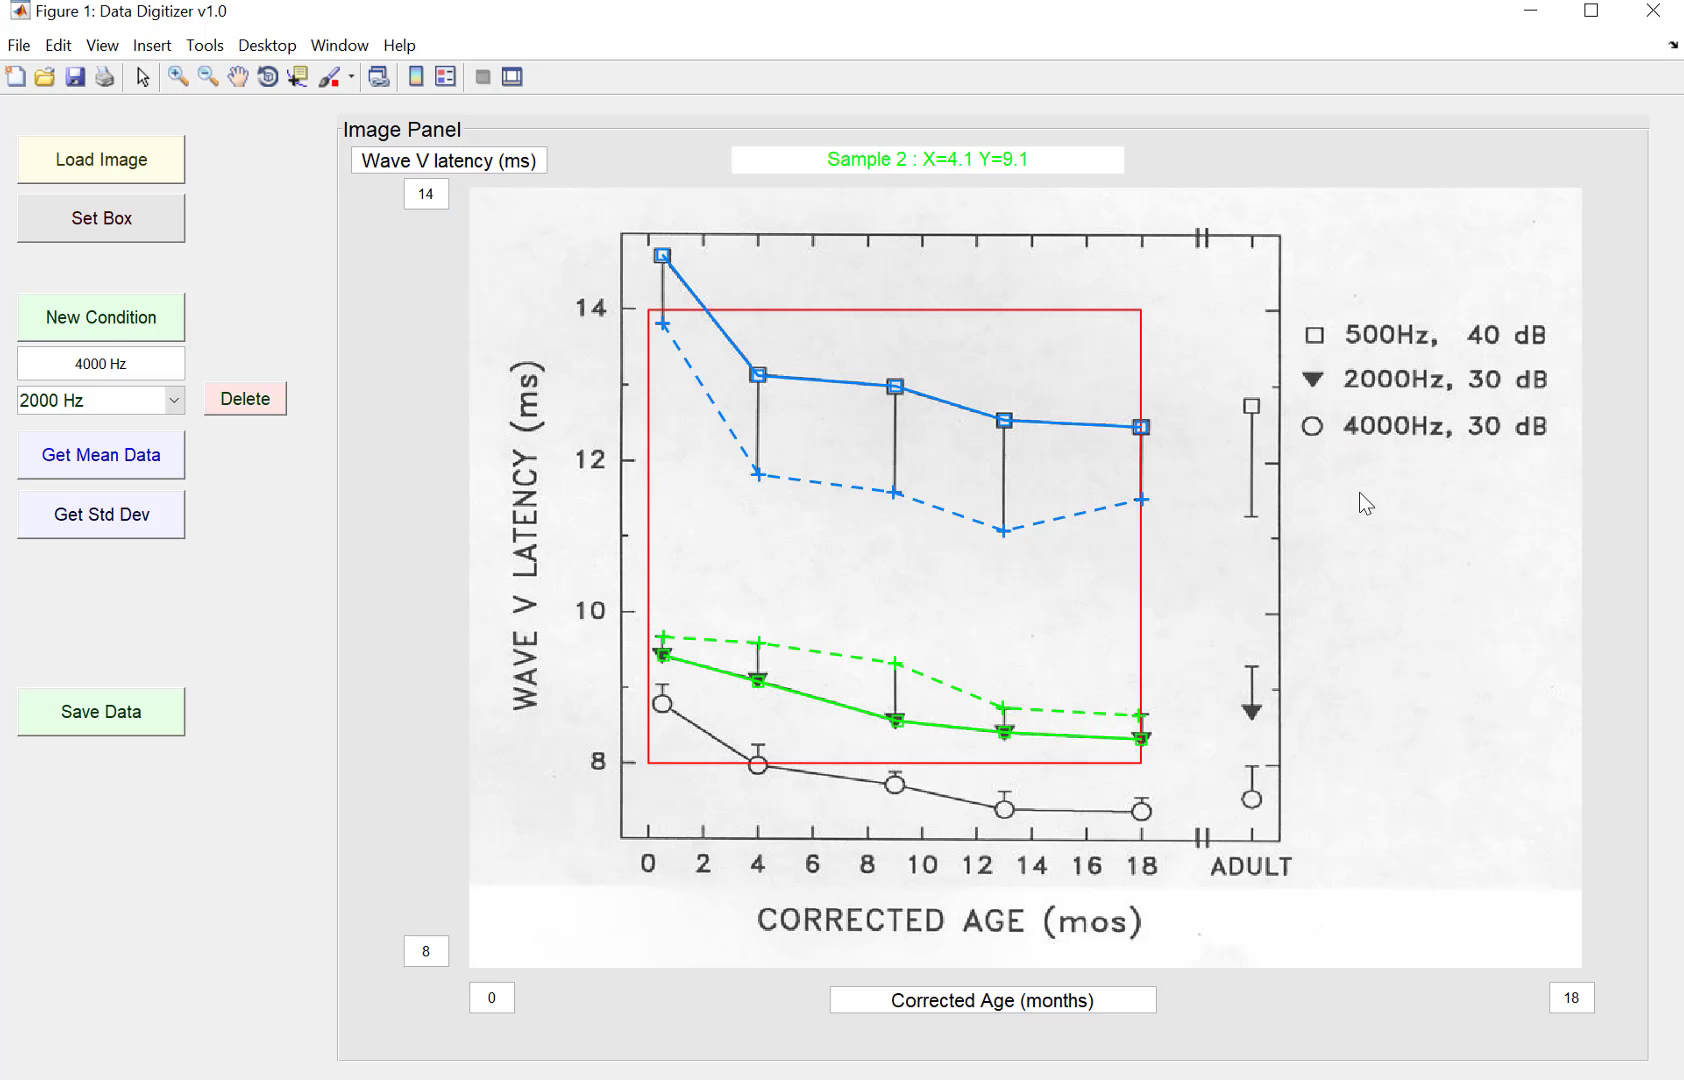
key(alt+Tab)
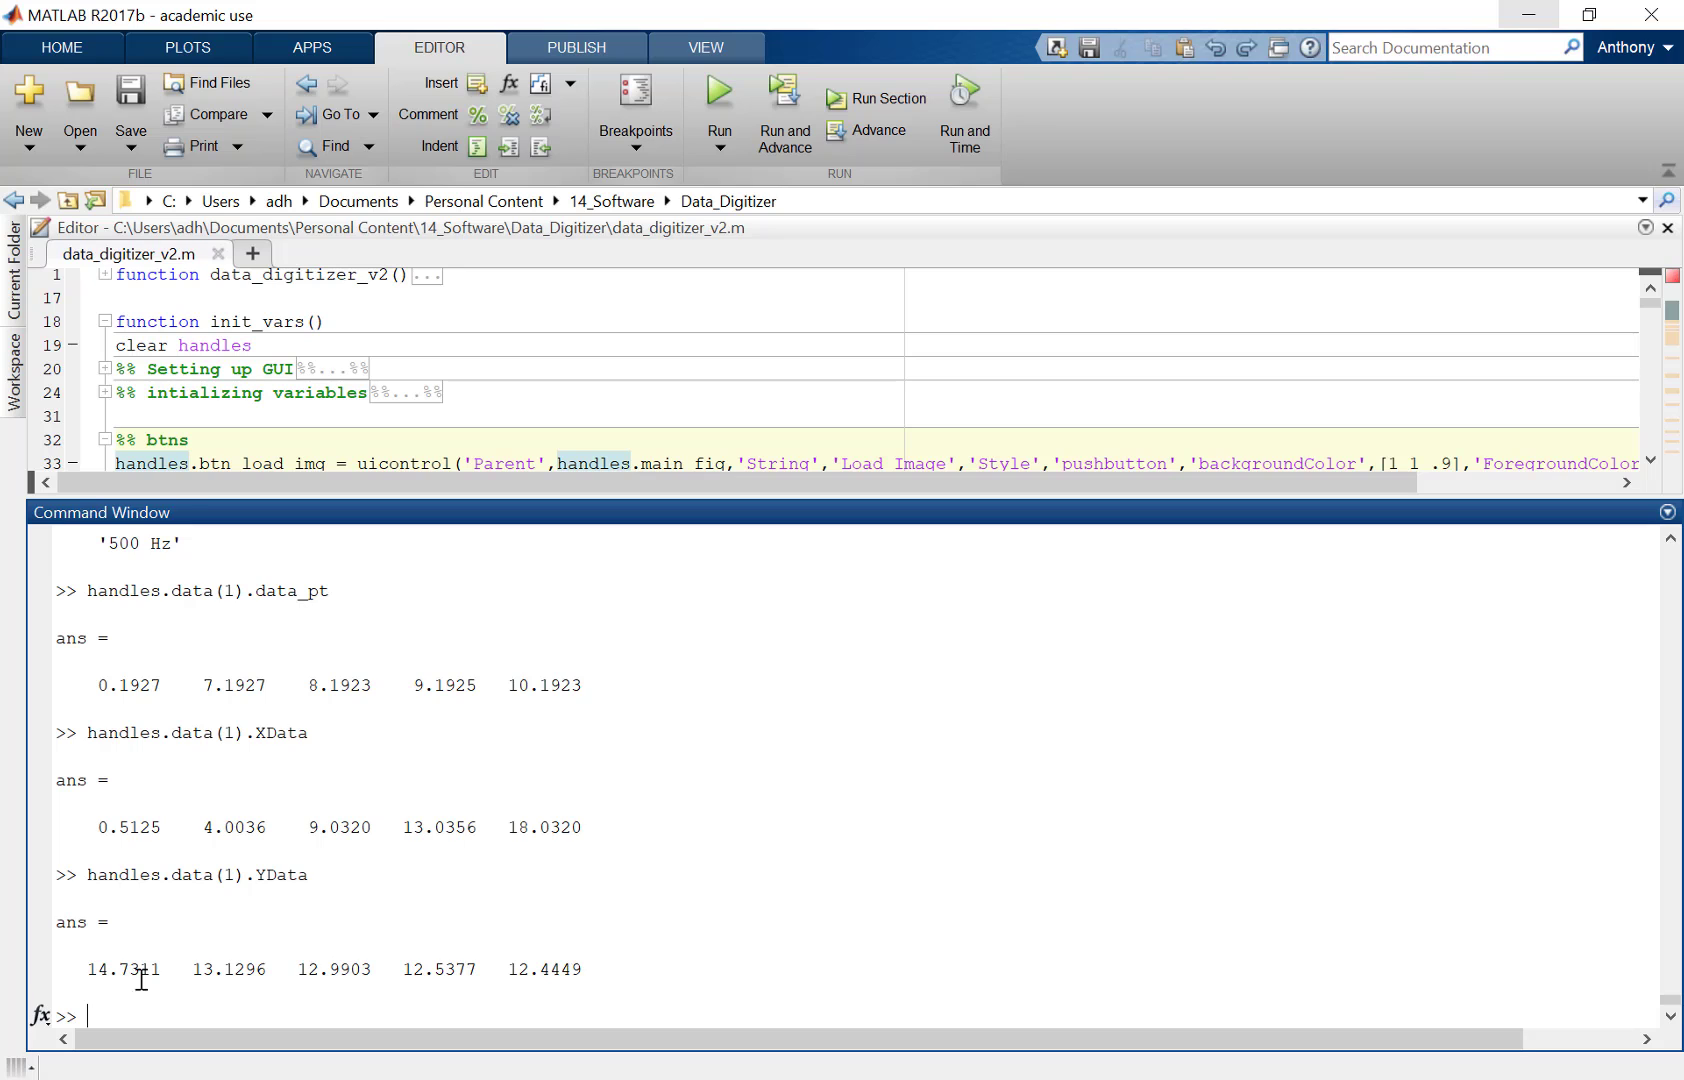
click(500, 1078)
click(500, 1078)
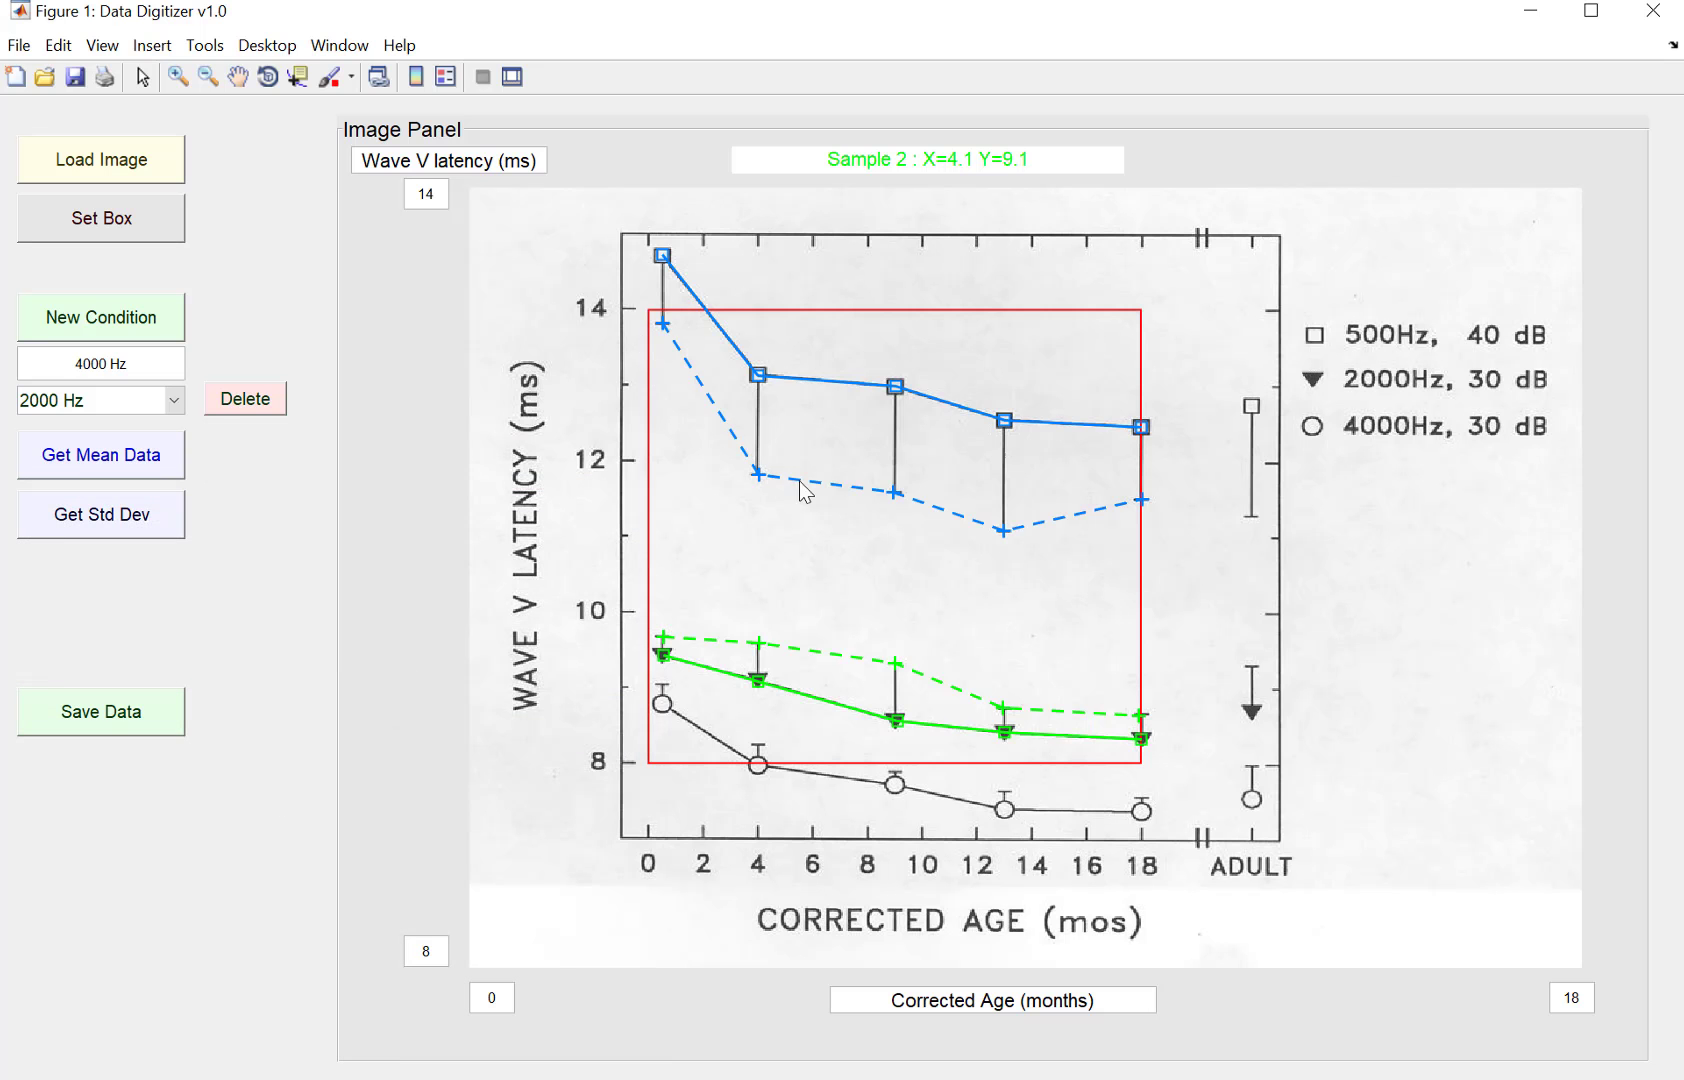
Step: Display handles.data(2).YData and compare it with the plotted 2000 Hz points
key(alt+Tab)
key(Up)
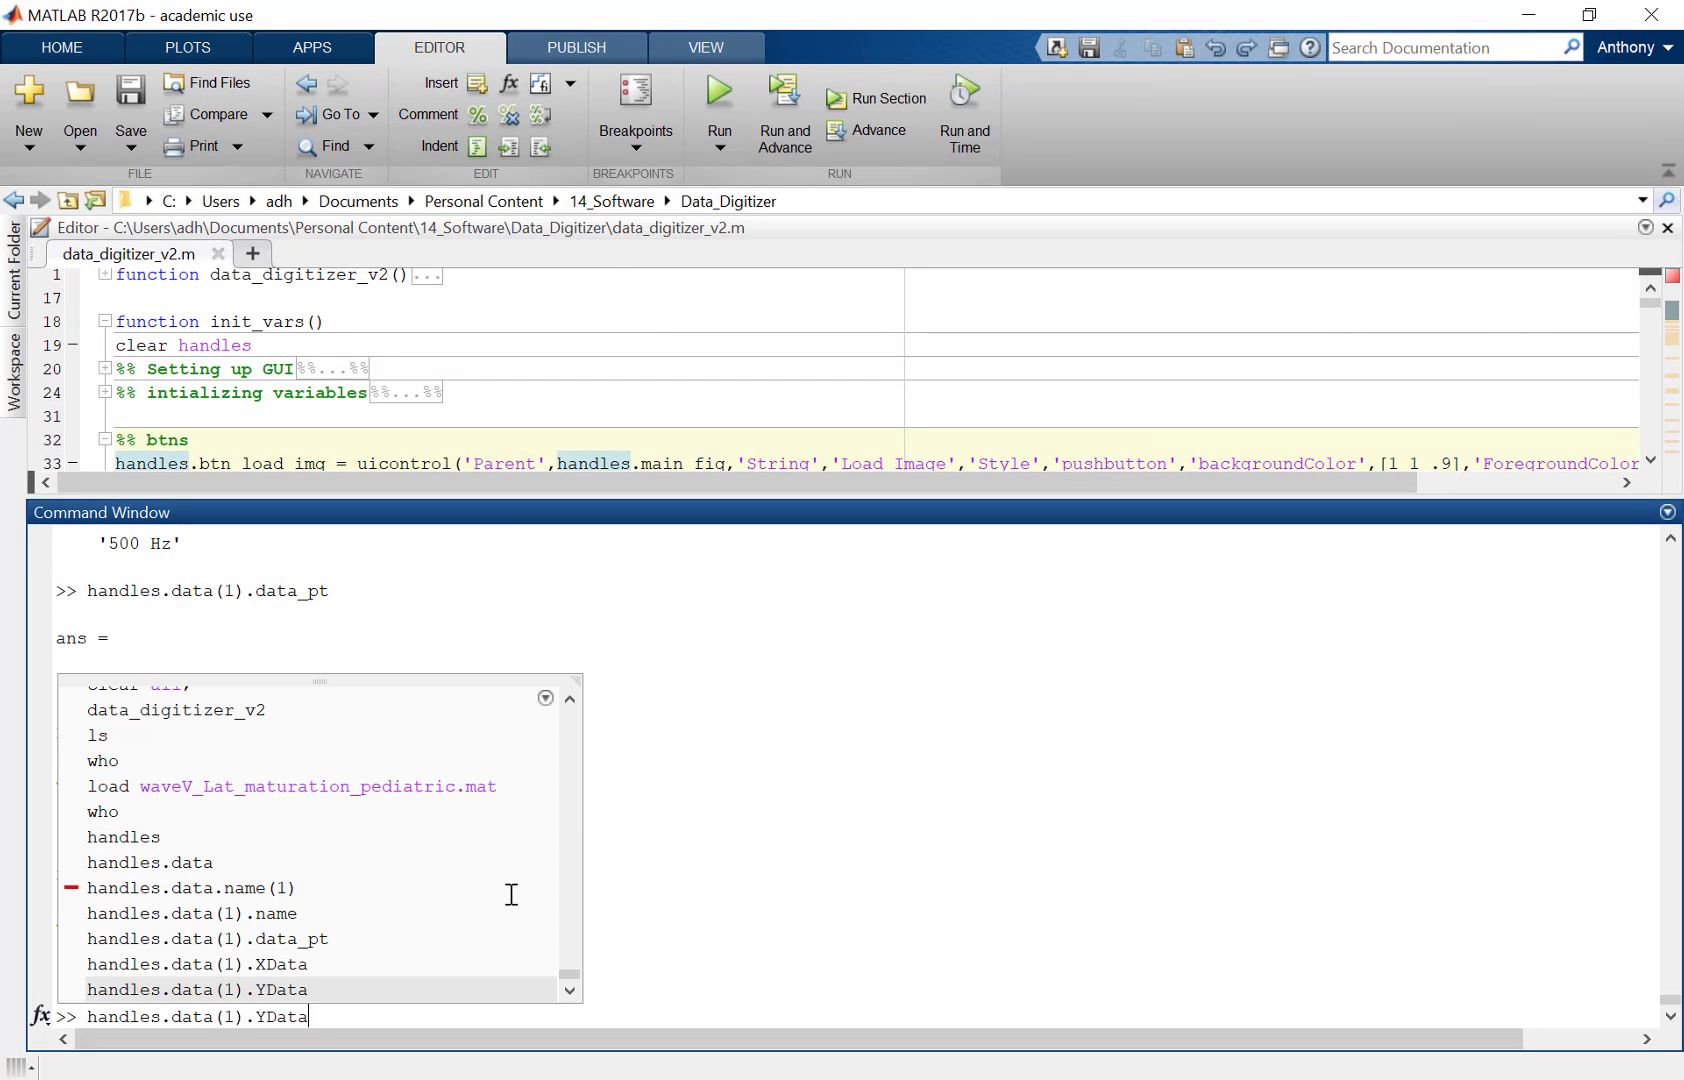
key(Left)
key(BackSpace)
text(2)
key(Return)
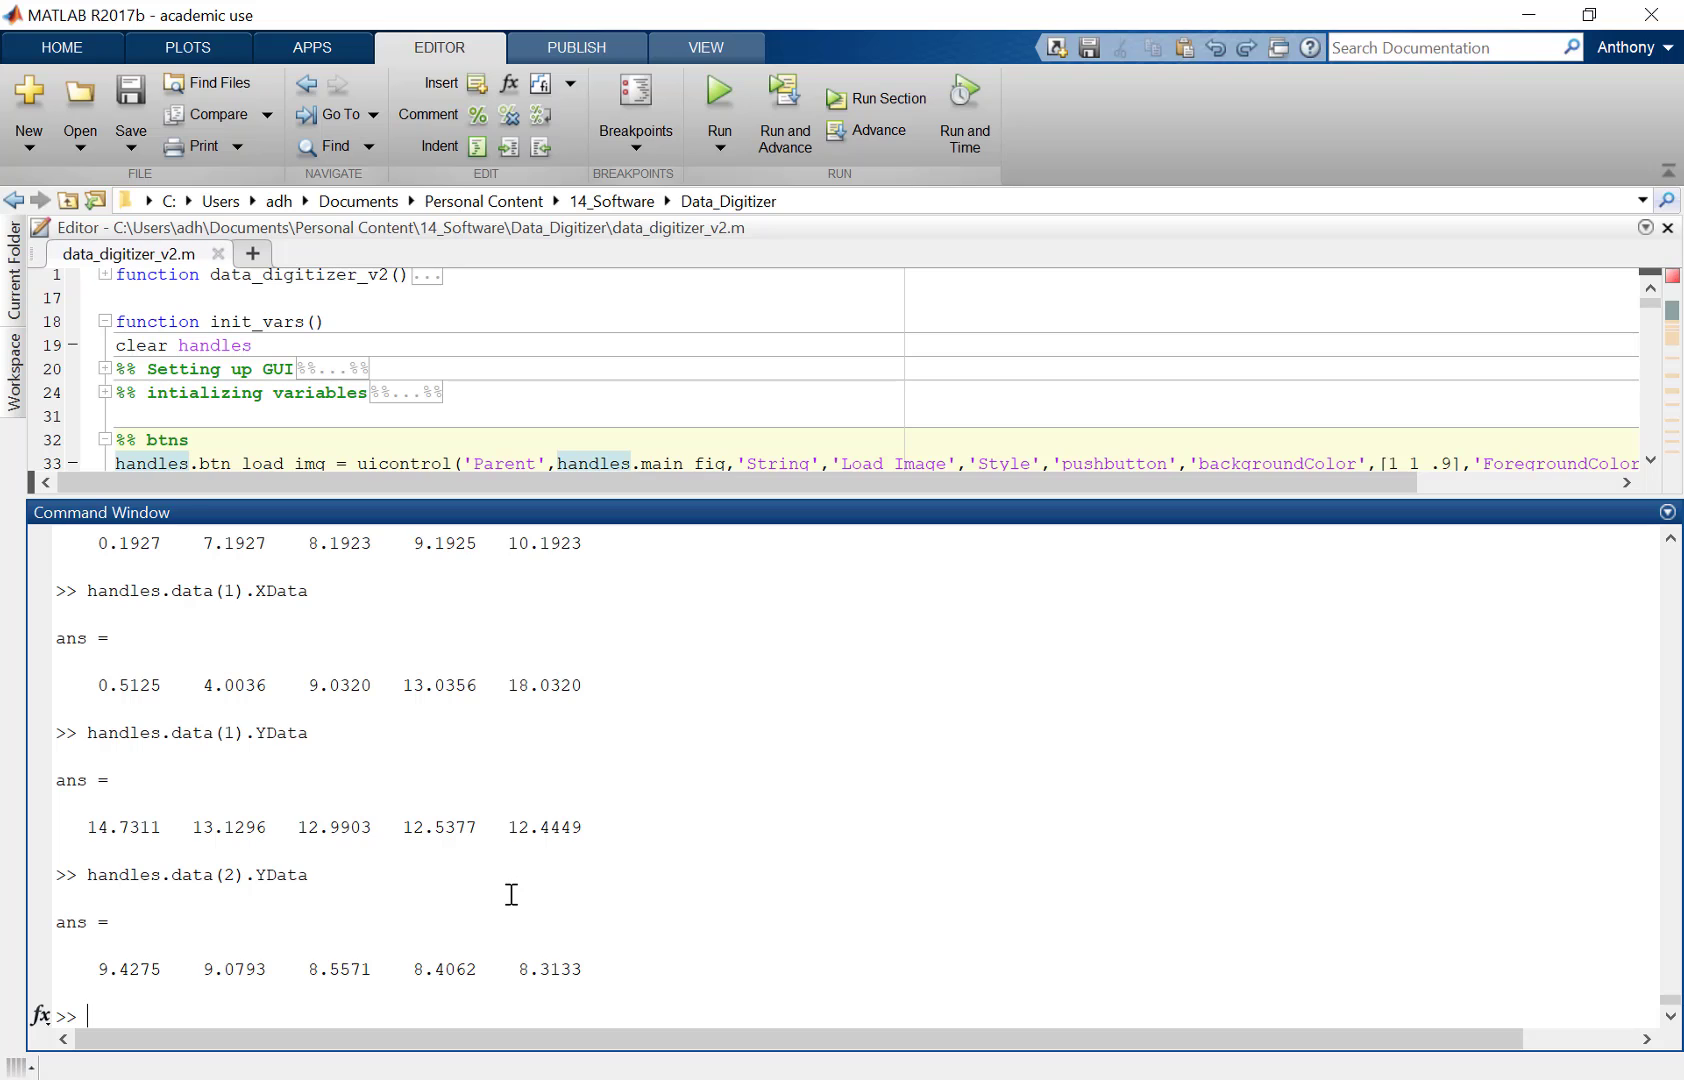
key(alt+Tab)
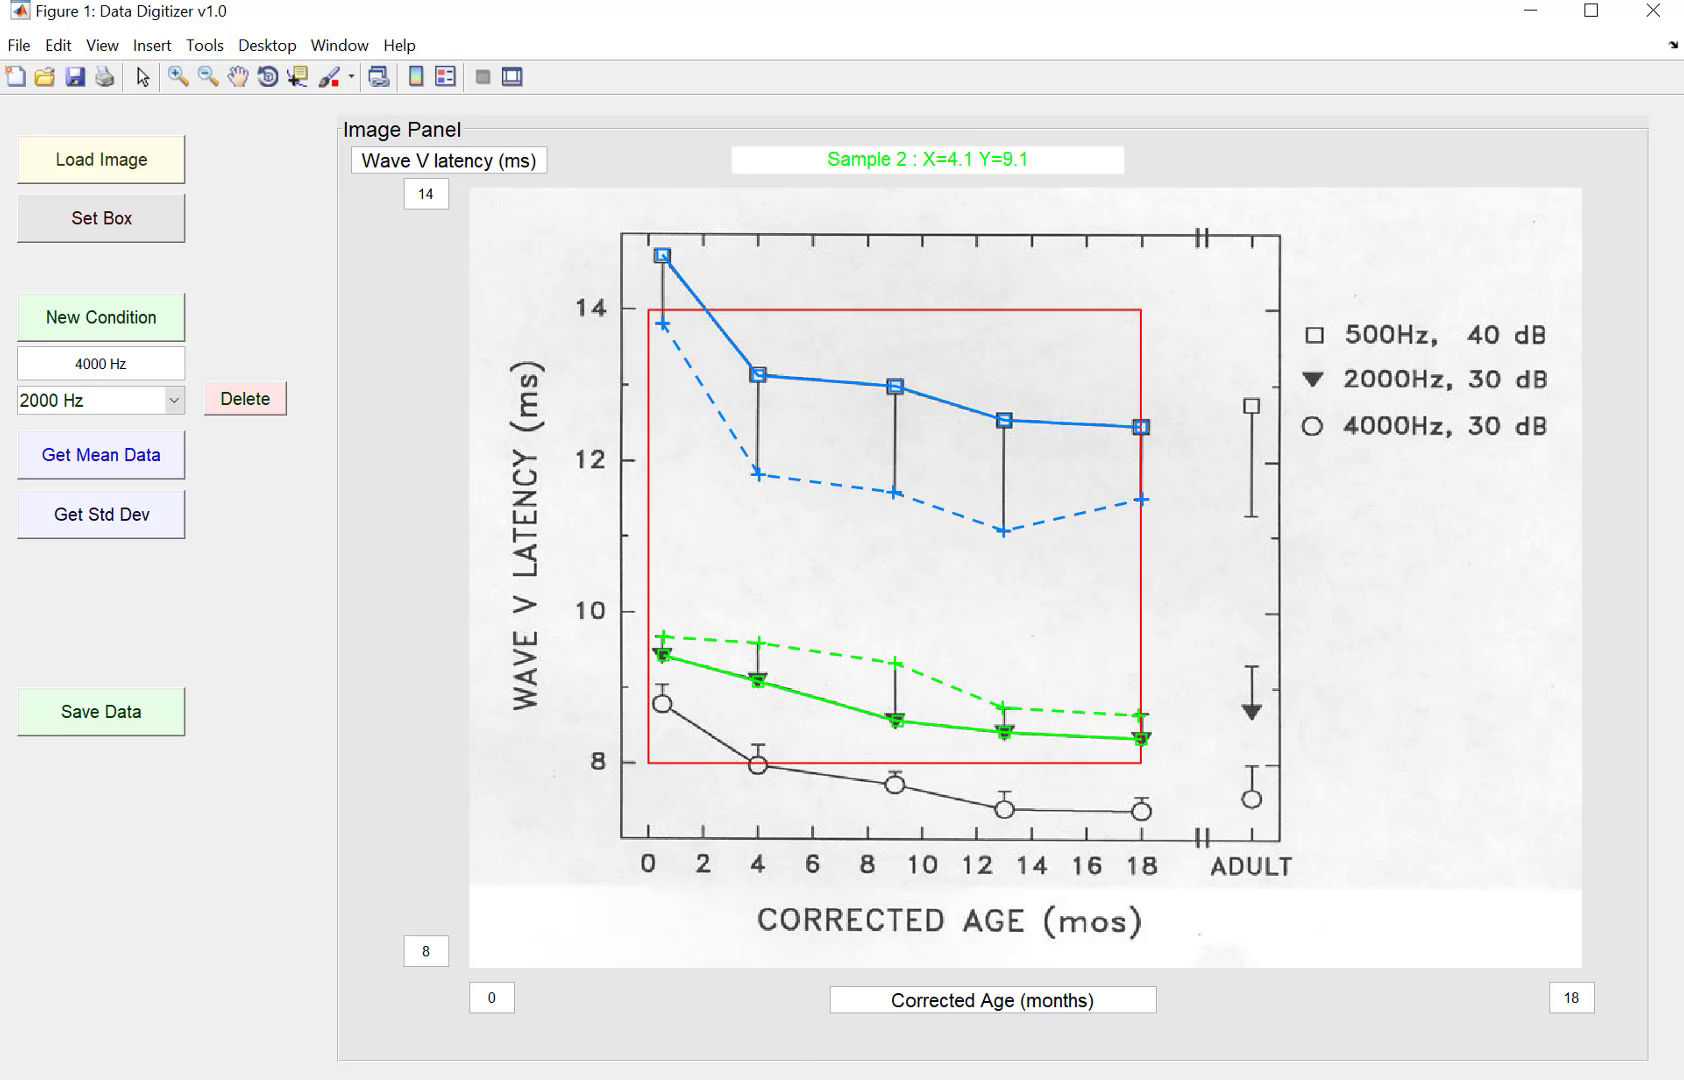
key(alt+Tab)
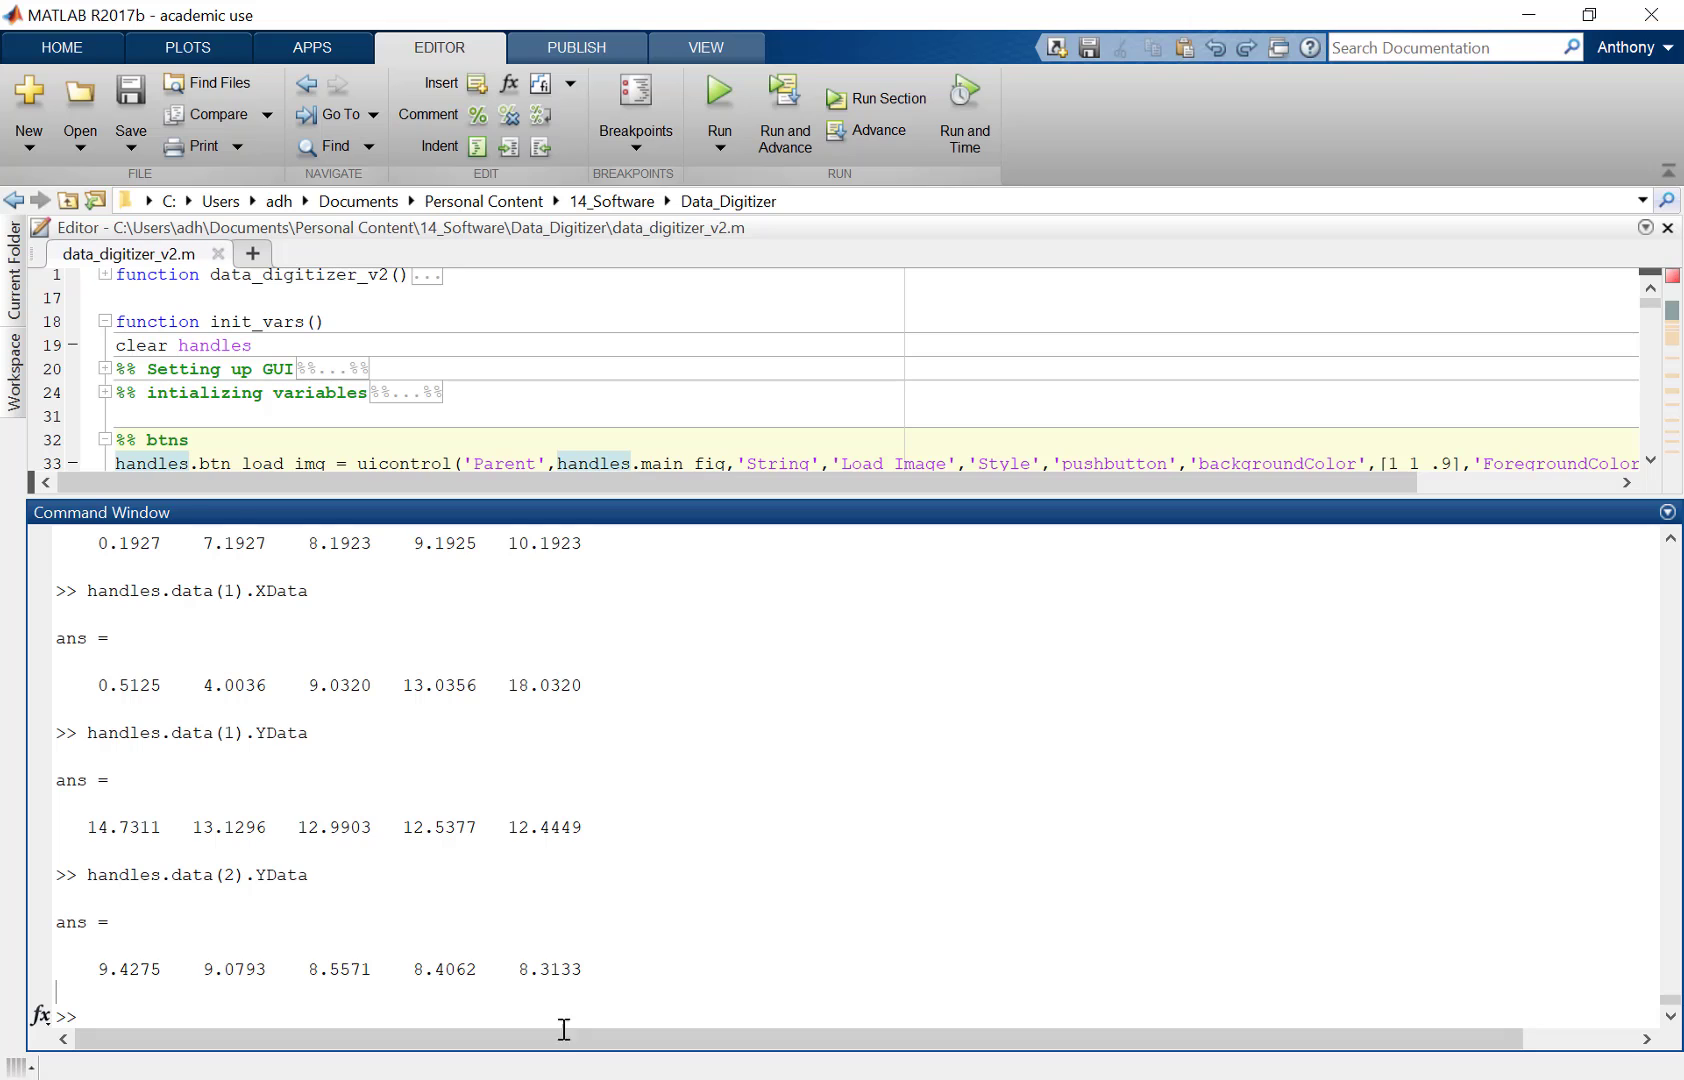
key(alt+Tab)
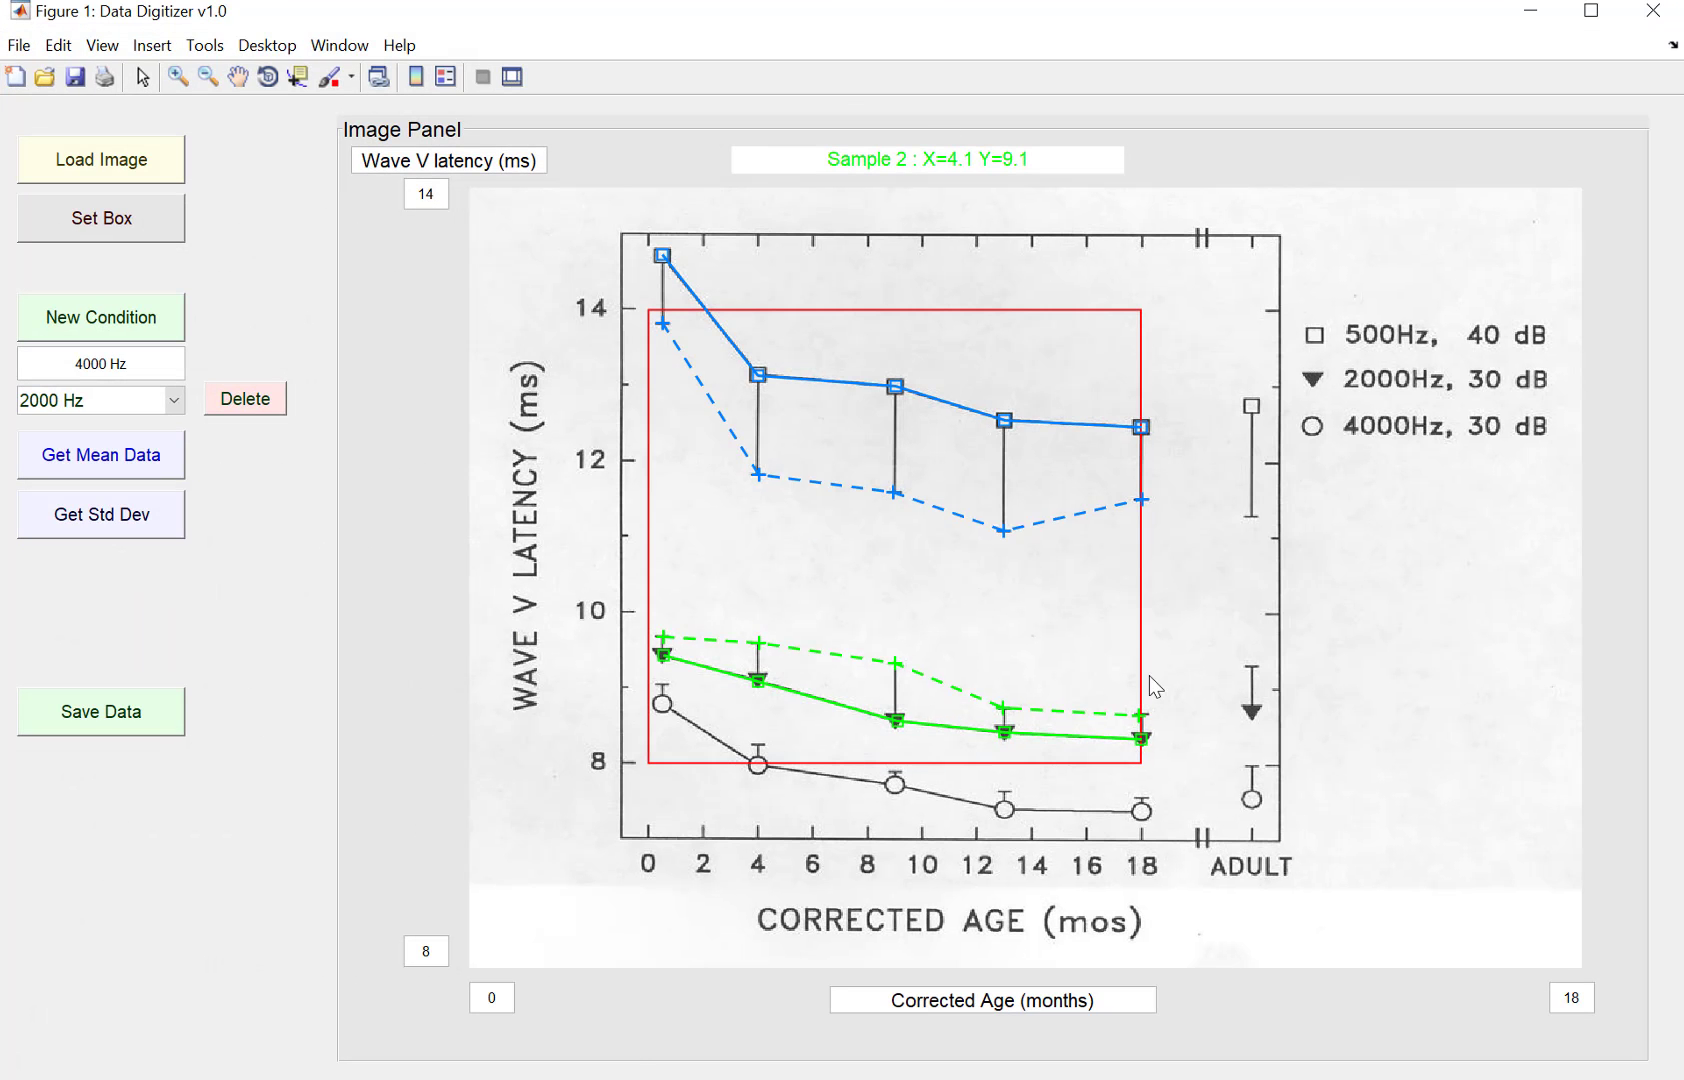